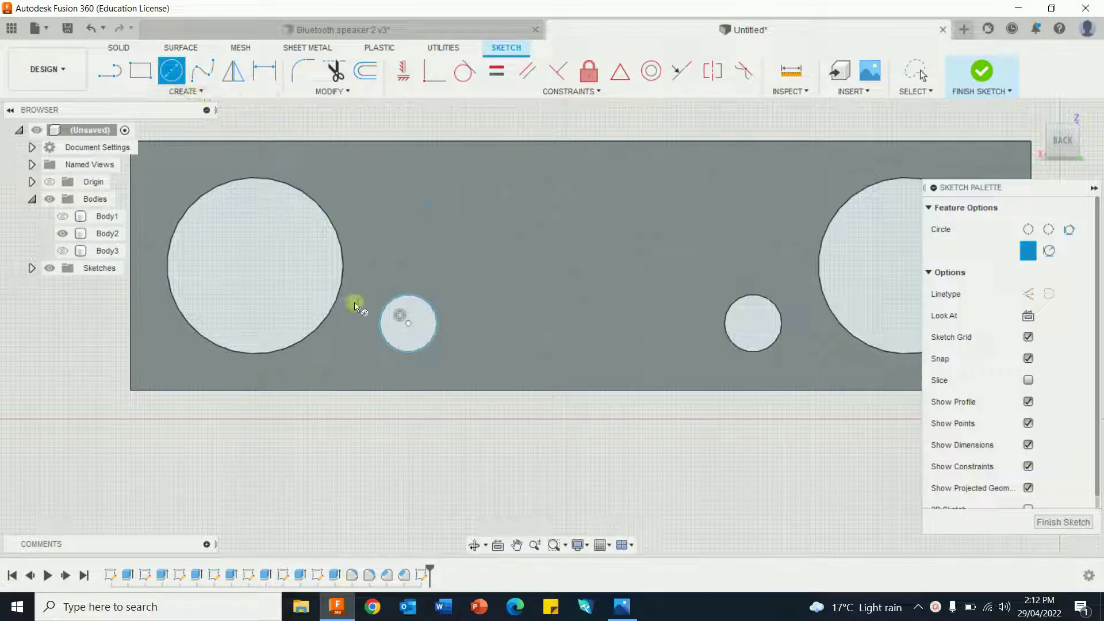
Sketch a 34 mm diameter circle concentric with the small hole beside the left large opening on the panel's back face
{"action": "left_click", "coordinate": [420, 328]}
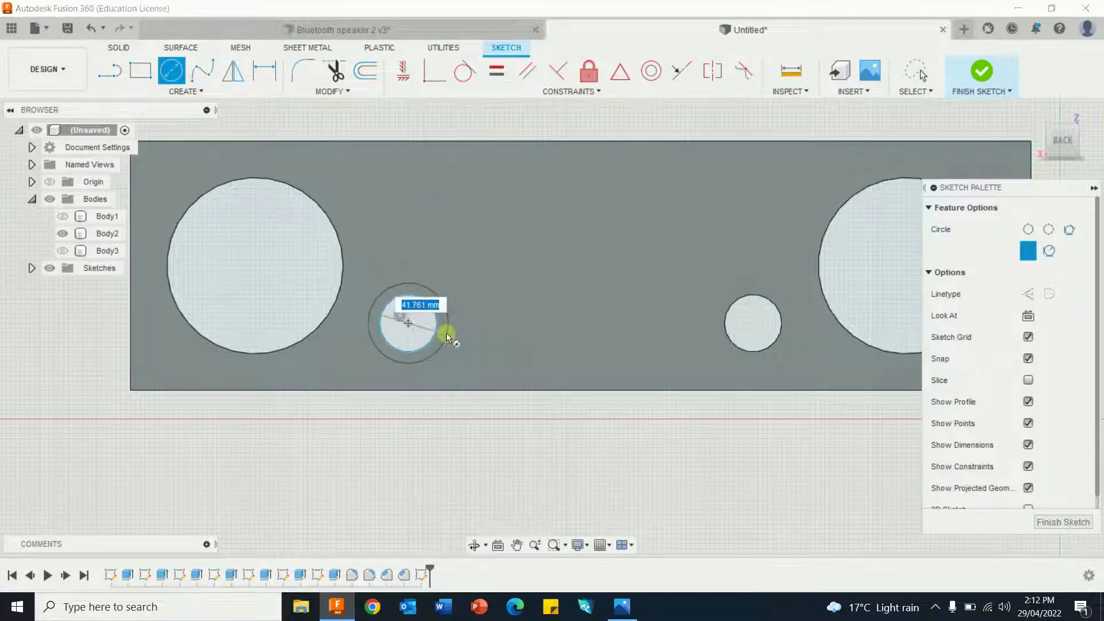
{"action": "type", "text": "34"}
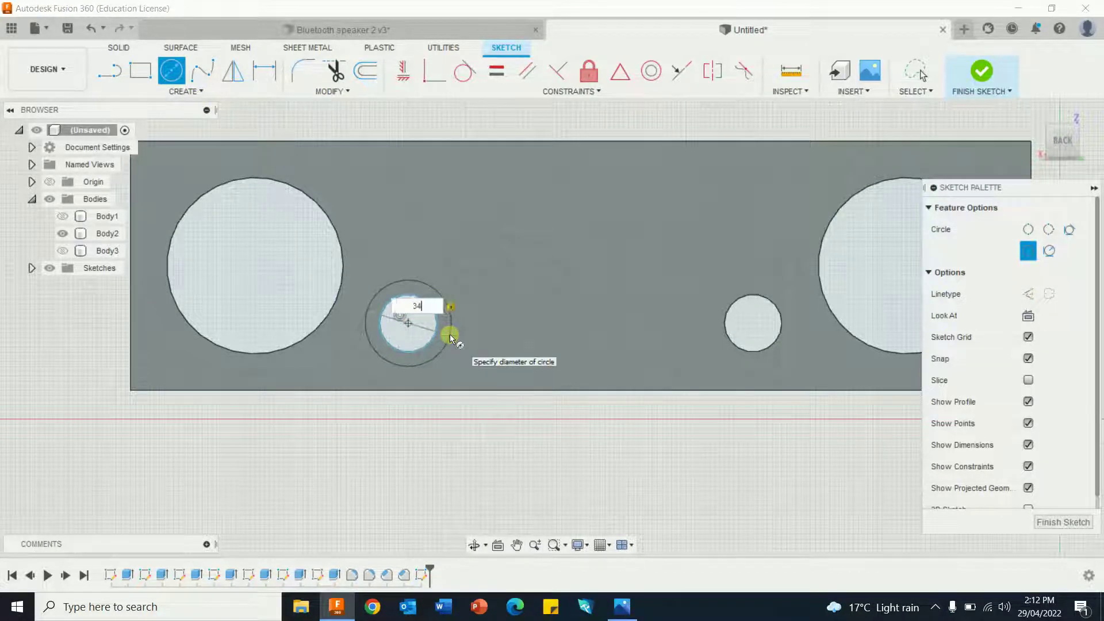
{"action": "key", "text": "Return"}
{"action": "key", "text": "Escape"}
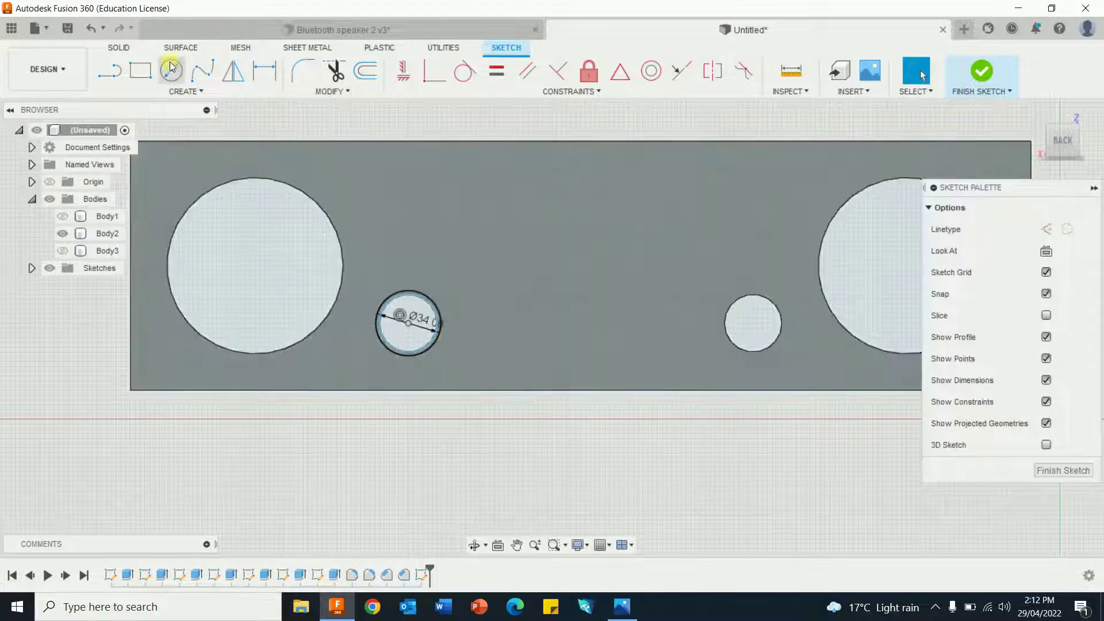
Sketch a matching 34 mm diameter circle concentric with the right small hole
{"action": "left_click", "coordinate": [171, 70]}
{"action": "left_click", "coordinate": [753, 324]}
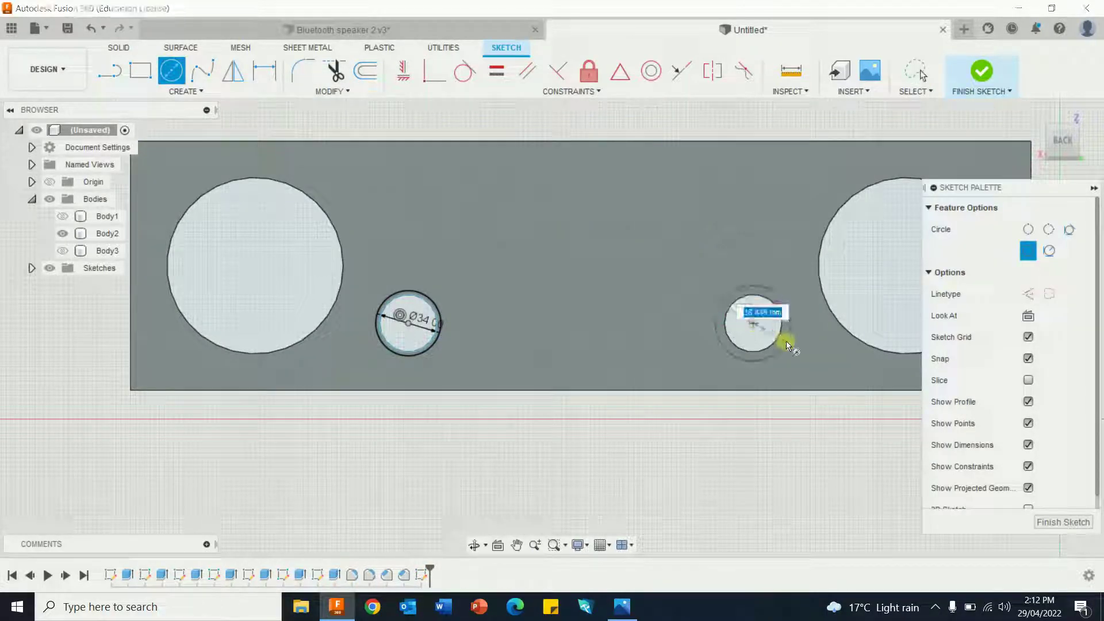
{"action": "left_click", "coordinate": [780, 337]}
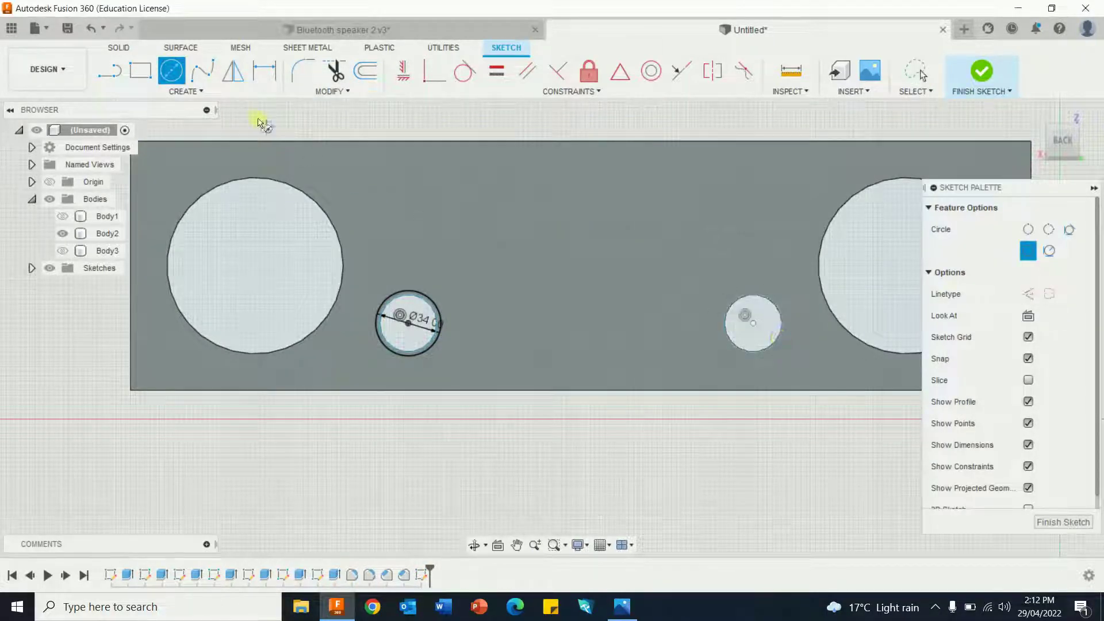
{"action": "left_click", "coordinate": [750, 327]}
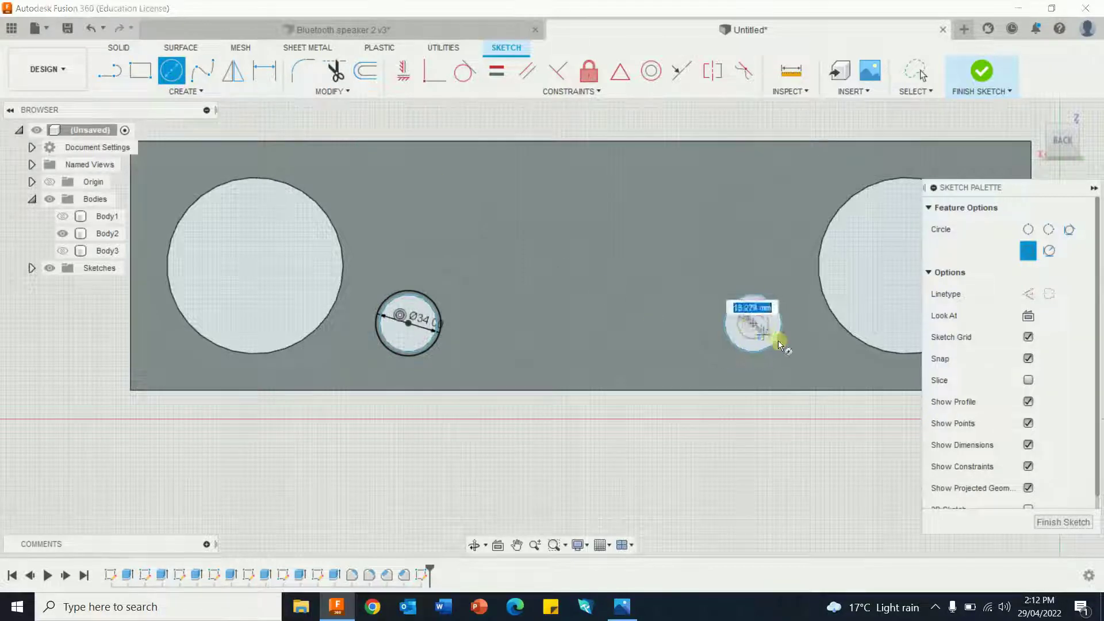
{"action": "type", "text": "34"}
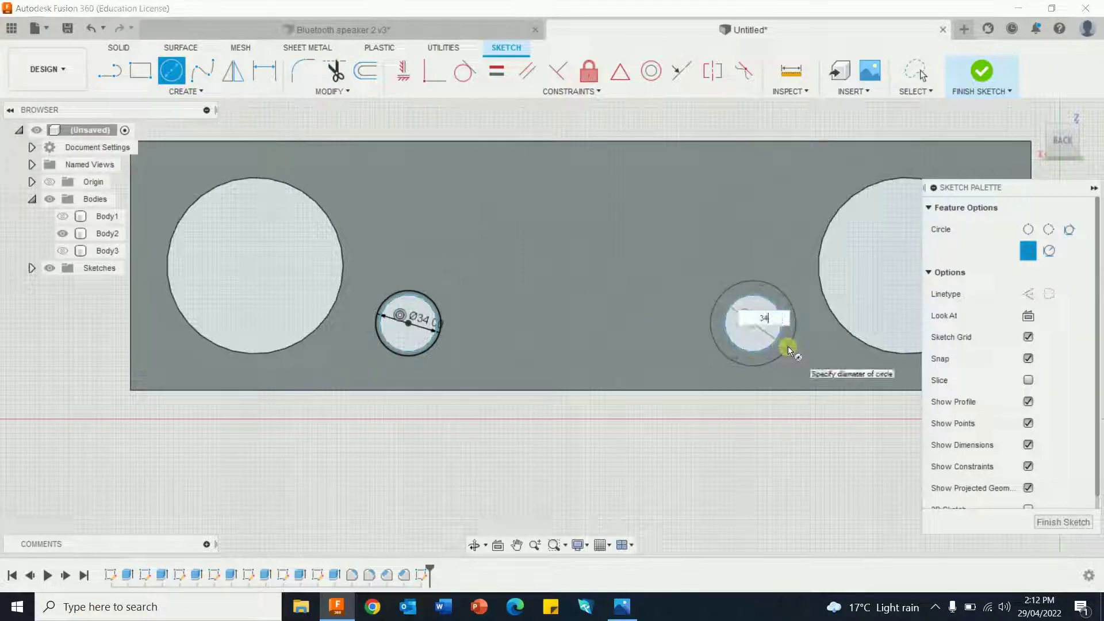
{"action": "key", "text": "Return"}
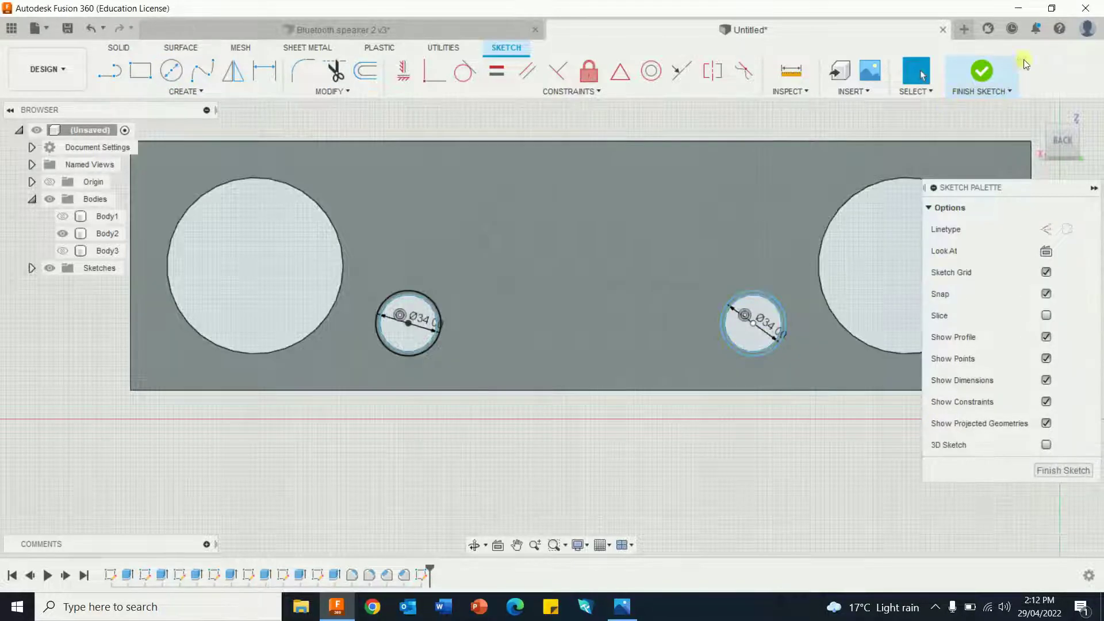
Finish the sketch and extrude the two ring profiles around the small holes 50 mm, joined to the panel
{"action": "left_click", "coordinate": [988, 74]}
{"action": "middle_click_drag", "start_coordinate": [855, 502], "coordinate": [830, 489], "text": "shift"}
{"action": "right_click", "coordinate": [857, 465]}
{"action": "left_click", "coordinate": [899, 444]}
{"action": "scroll", "coordinate": [785, 369], "scroll_direction": "down", "scroll_amount": 3}
{"action": "scroll", "coordinate": [786, 367], "scroll_direction": "up", "scroll_amount": 5}
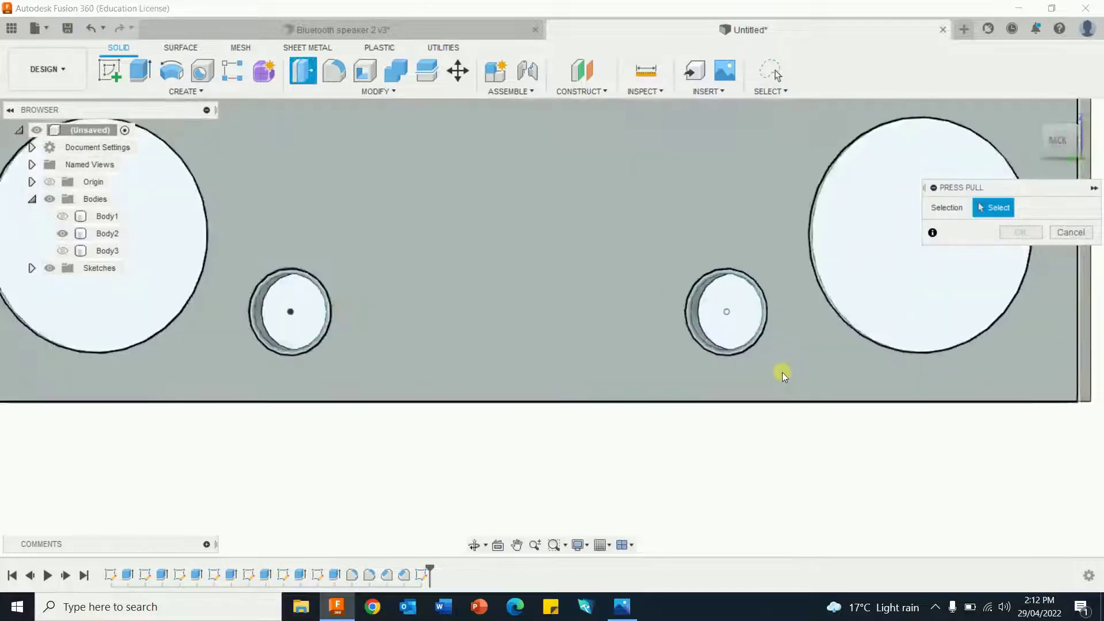
{"action": "left_click", "coordinate": [753, 291]}
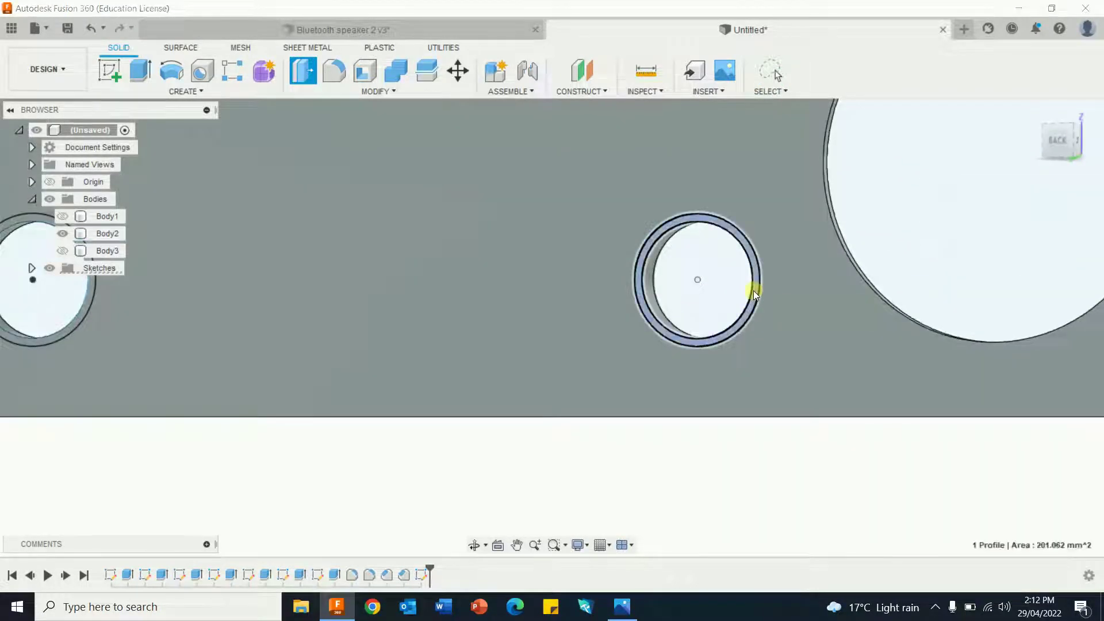
{"action": "left_click", "coordinate": [74, 323]}
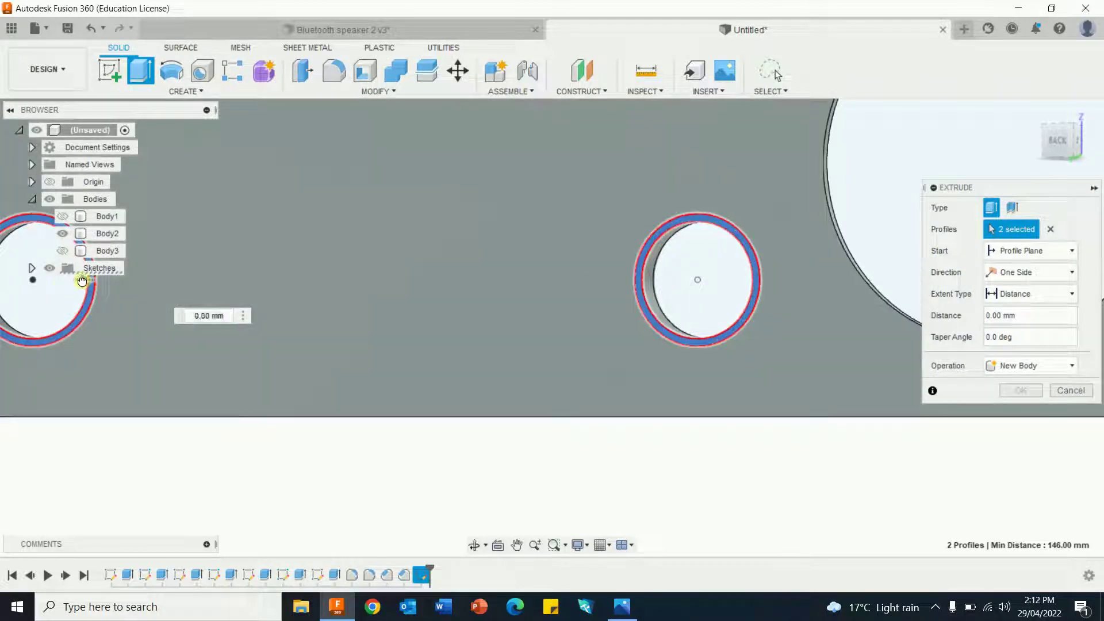
{"action": "left_click_drag", "start_coordinate": [83, 280], "coordinate": [55, 288]}
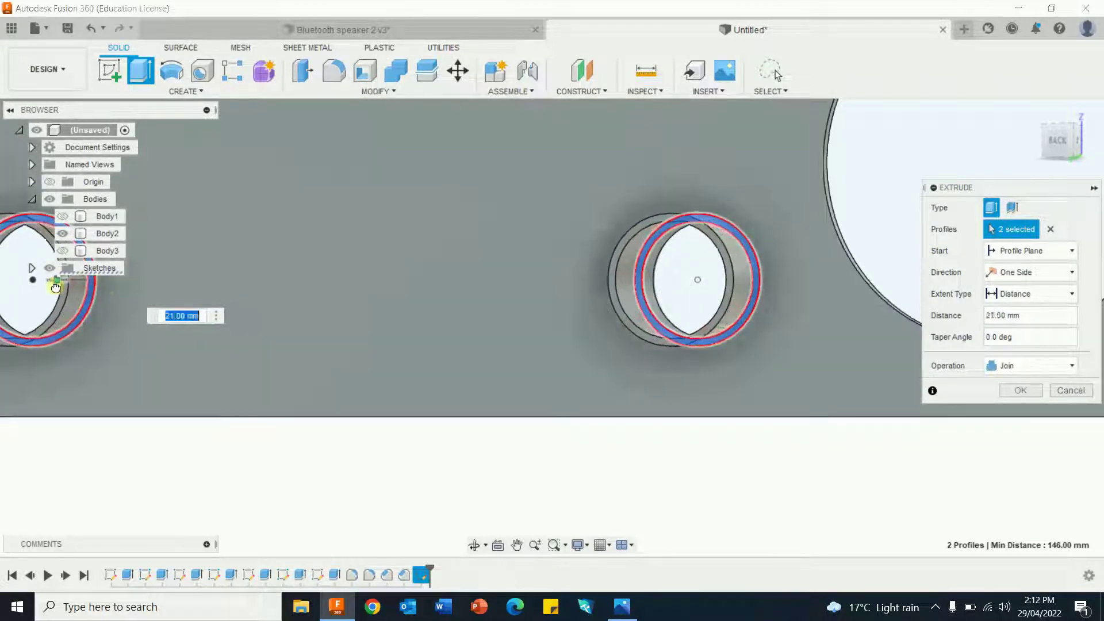
{"action": "type", "text": "50"}
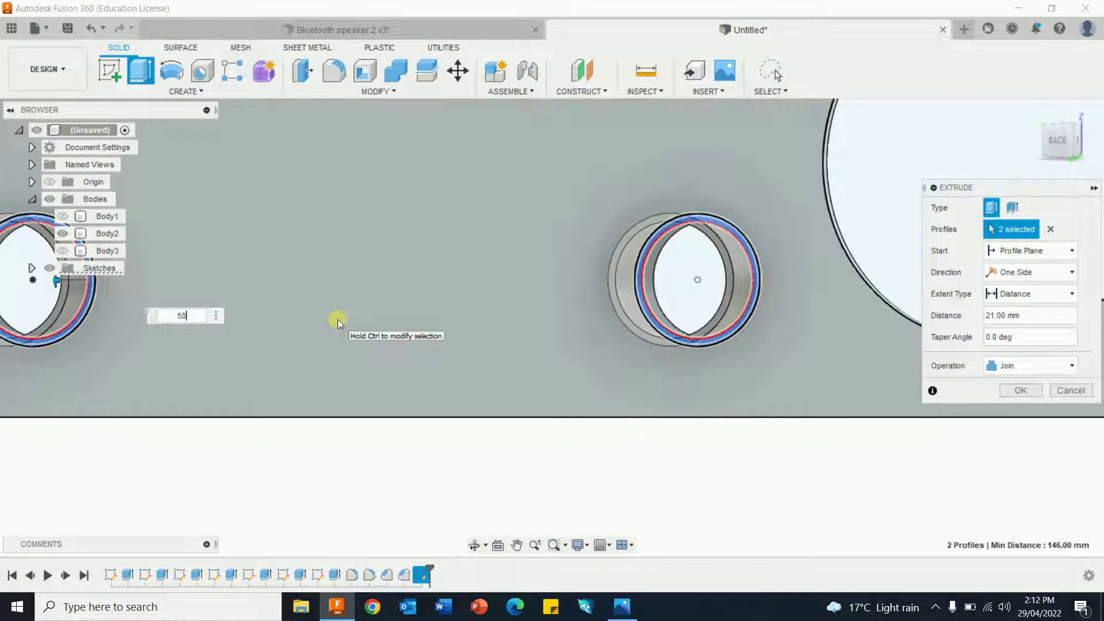
{"action": "key", "text": "Return"}
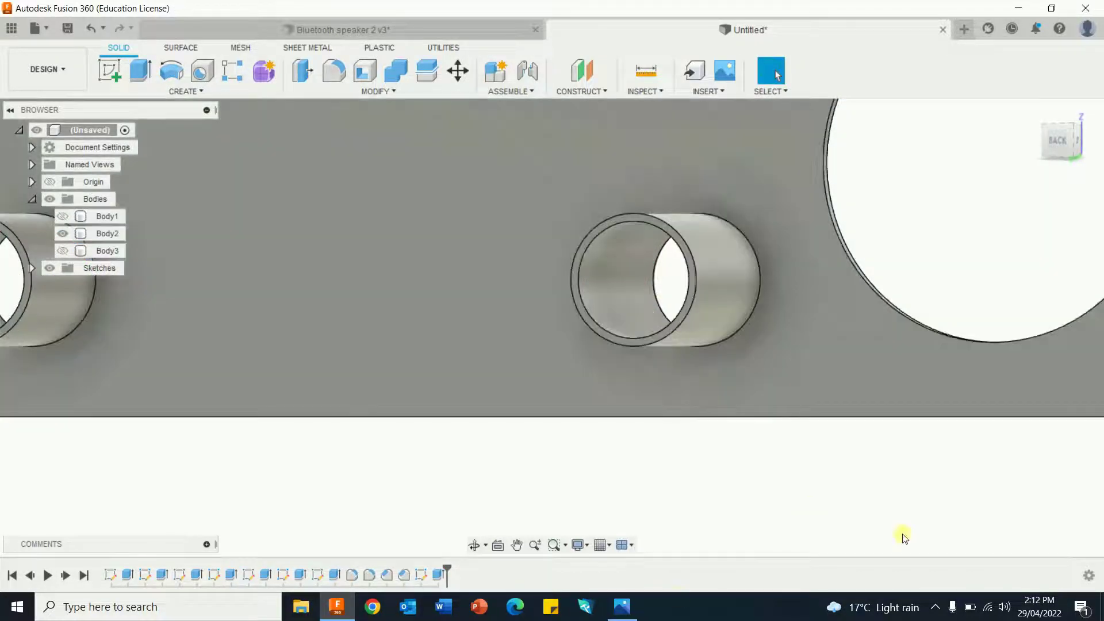
Show Body3 and hide Body2 so that only the slotted panel is displayed
{"action": "middle_click_drag", "start_coordinate": [899, 534], "coordinate": [850, 529], "text": "shift"}
{"action": "middle_click_drag", "start_coordinate": [867, 463], "coordinate": [858, 509], "text": "shift"}
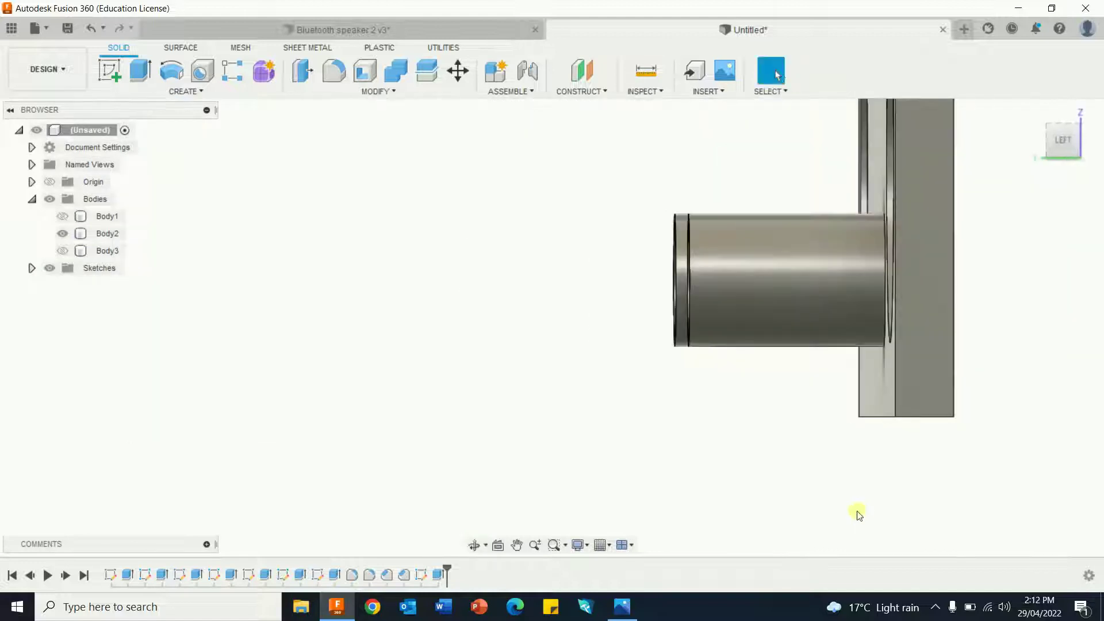
{"action": "left_click", "coordinate": [1033, 114]}
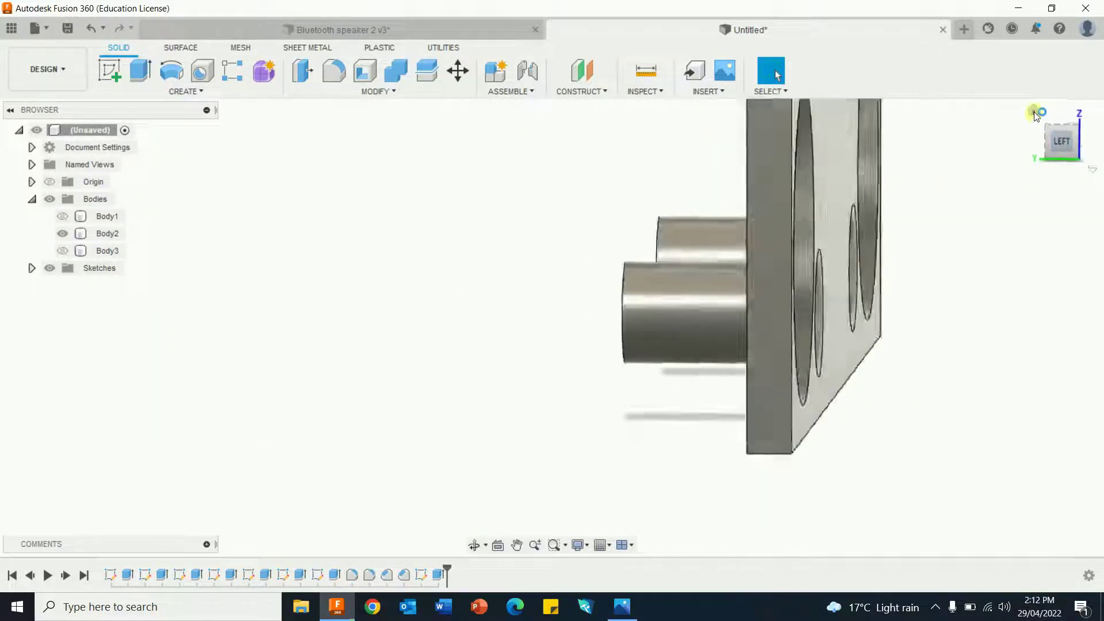
{"action": "left_click", "coordinate": [62, 250]}
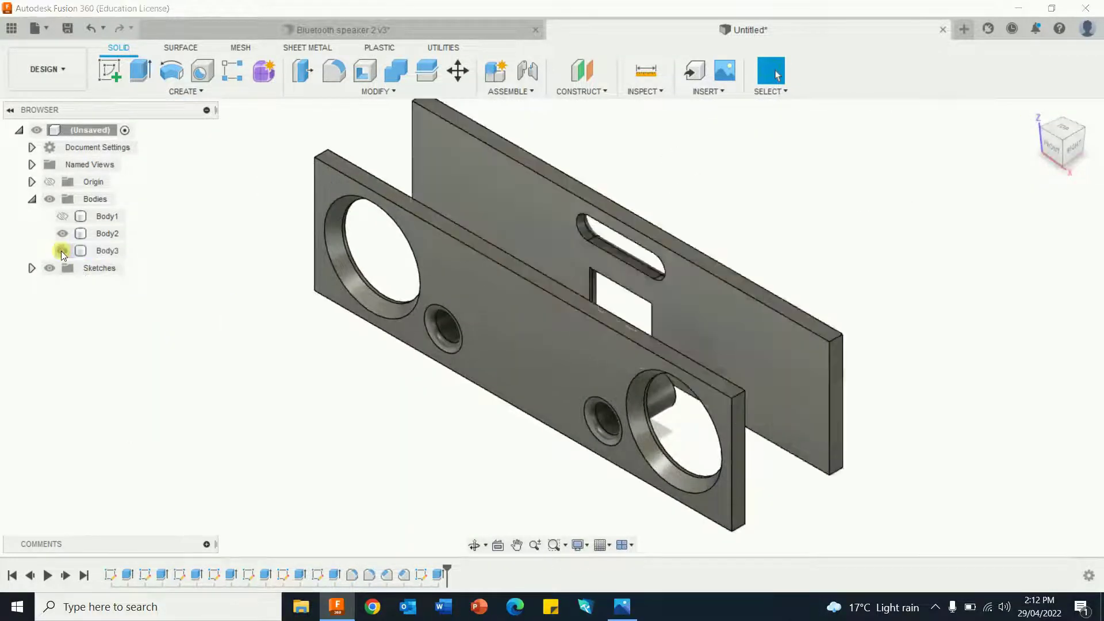
{"action": "left_click", "coordinate": [62, 233]}
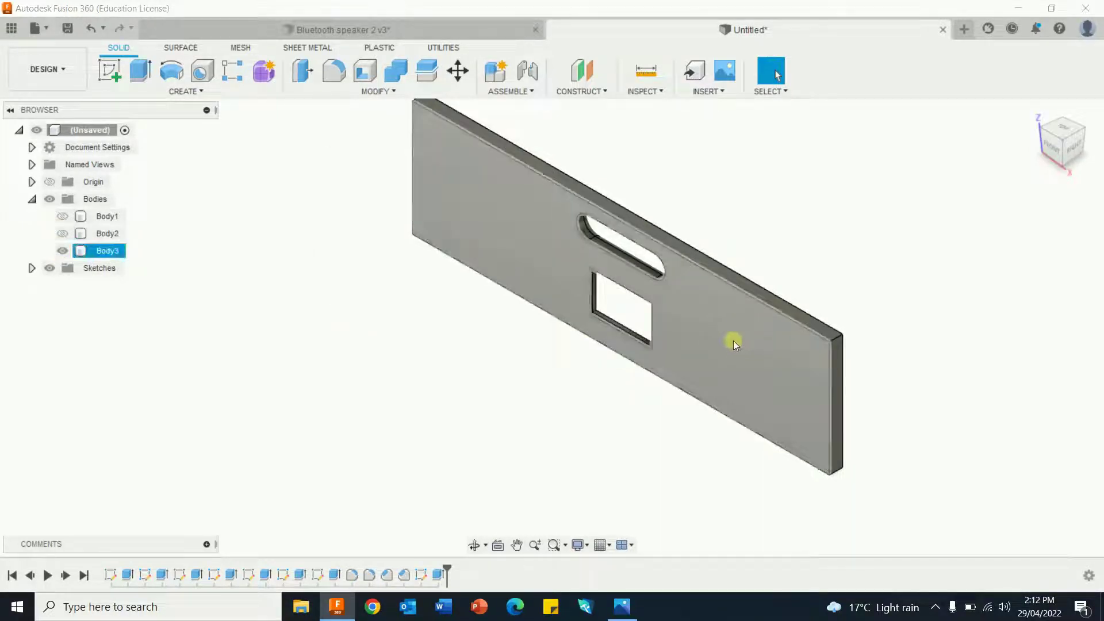
Start a new sketch on the front face of Body3
{"action": "left_click", "coordinate": [113, 78]}
{"action": "left_click", "coordinate": [794, 358]}
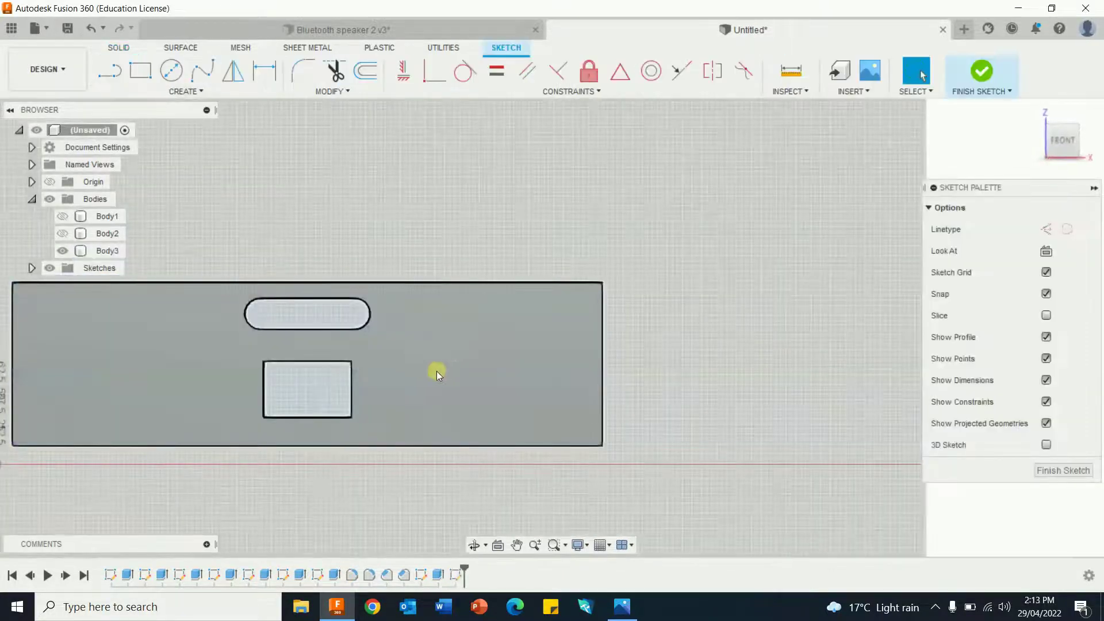
{"action": "middle_click_drag", "start_coordinate": [488, 375], "coordinate": [684, 403]}
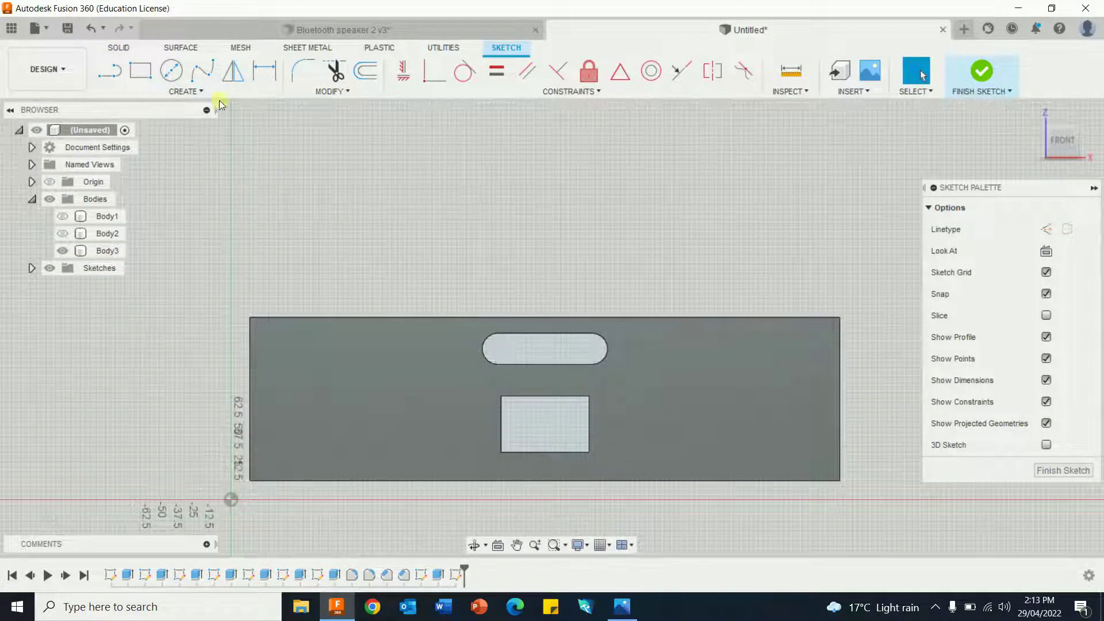
Trace the rounded slot's outline with two straight lines along its long edges and tangent arcs around both ends
{"action": "left_click", "coordinate": [109, 70]}
{"action": "scroll", "coordinate": [555, 345], "scroll_direction": "down", "scroll_amount": 2}
{"action": "scroll", "coordinate": [555, 345], "scroll_direction": "up", "scroll_amount": 4}
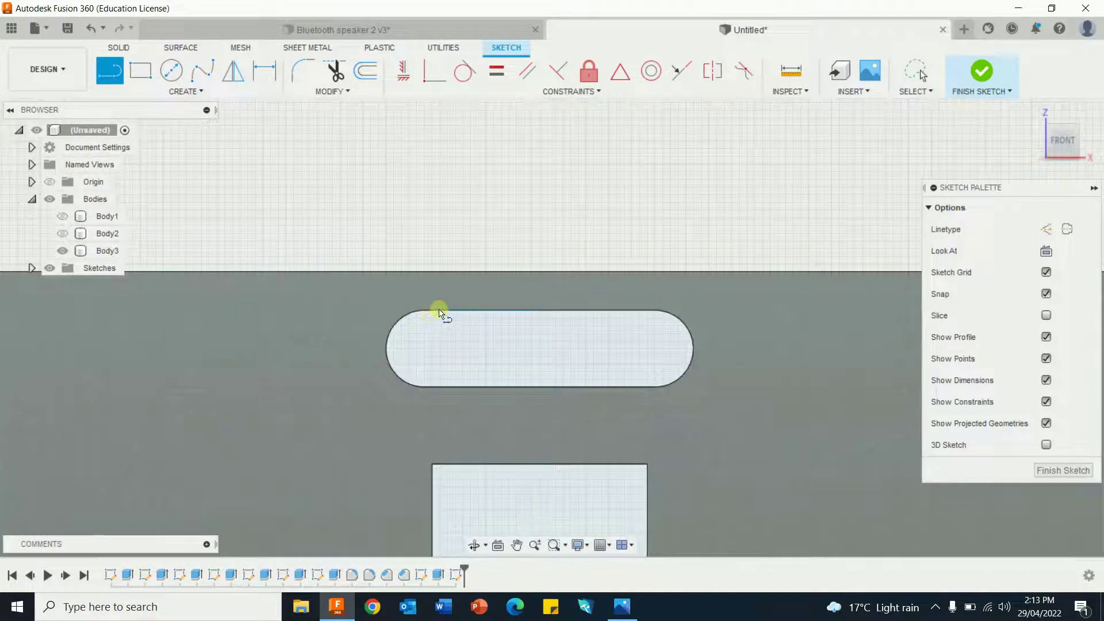
{"action": "left_click", "coordinate": [654, 312]}
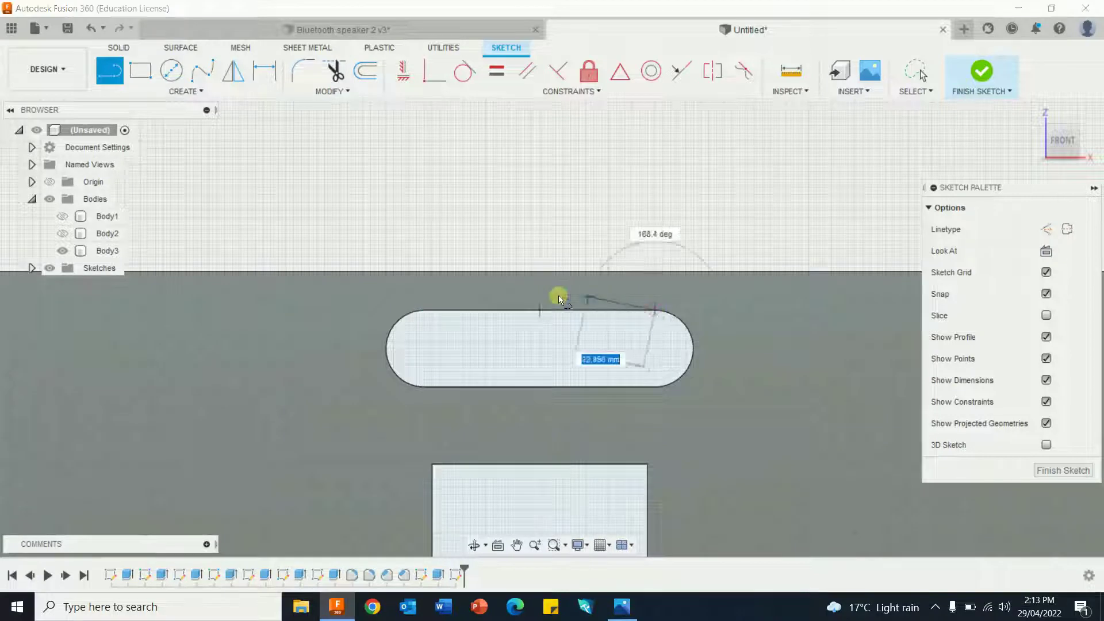
{"action": "left_click", "coordinate": [424, 311]}
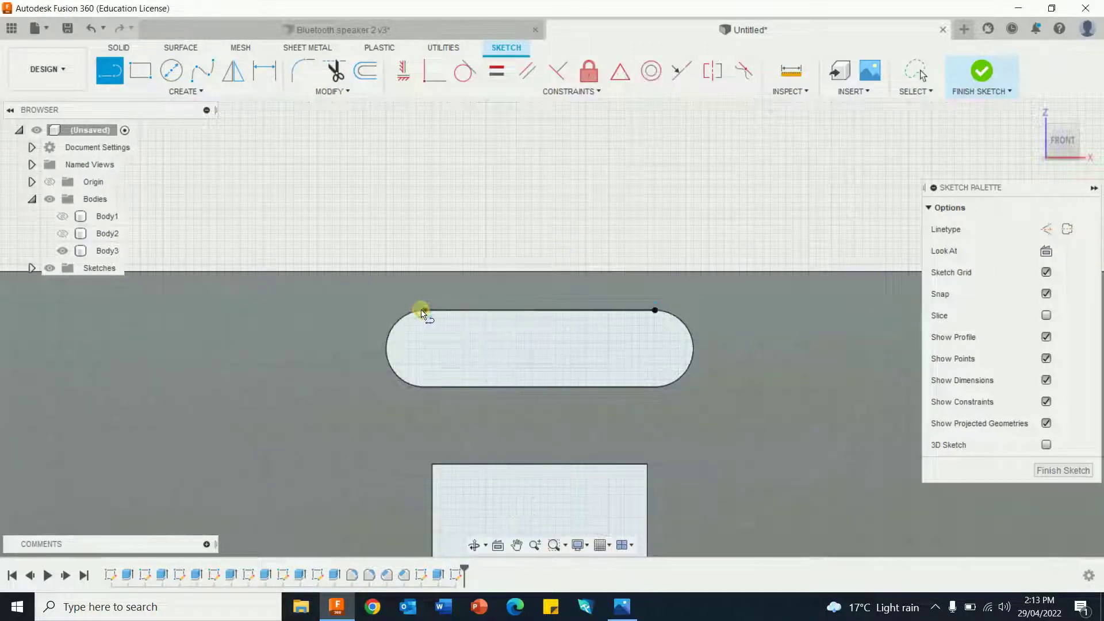
{"action": "left_click", "coordinate": [425, 310]}
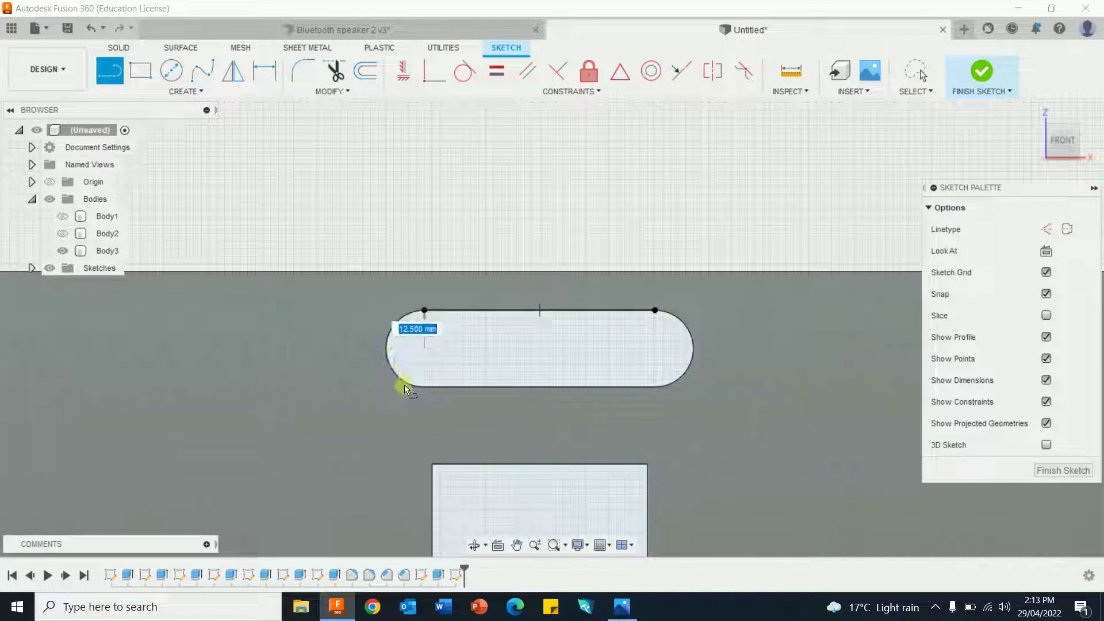
{"action": "key", "text": "Escape"}
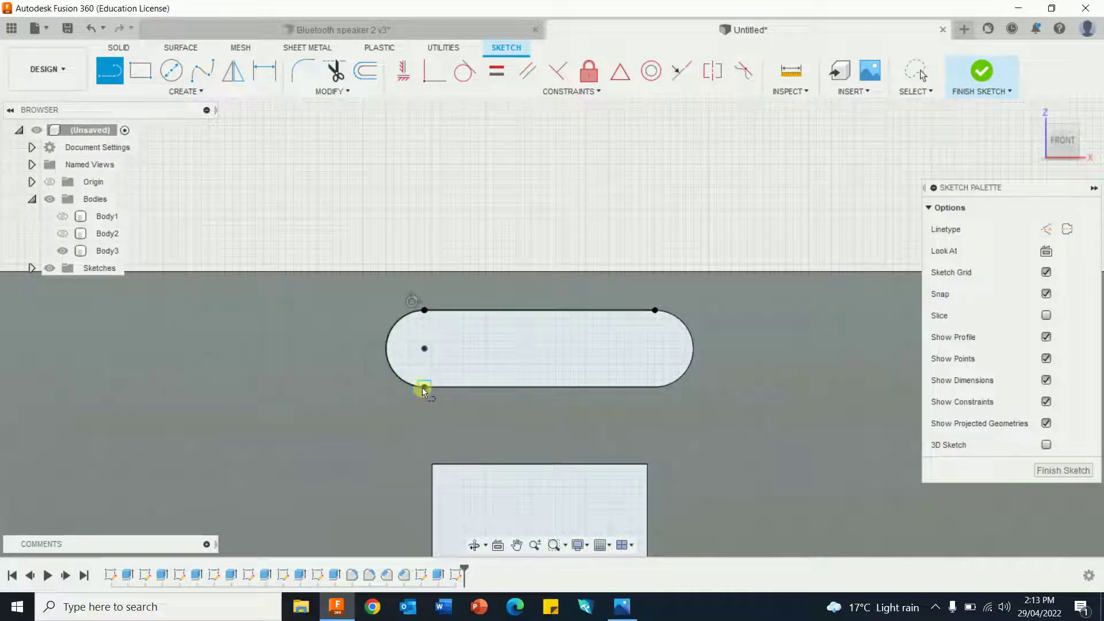
{"action": "left_click", "coordinate": [426, 385]}
{"action": "left_click", "coordinate": [656, 387]}
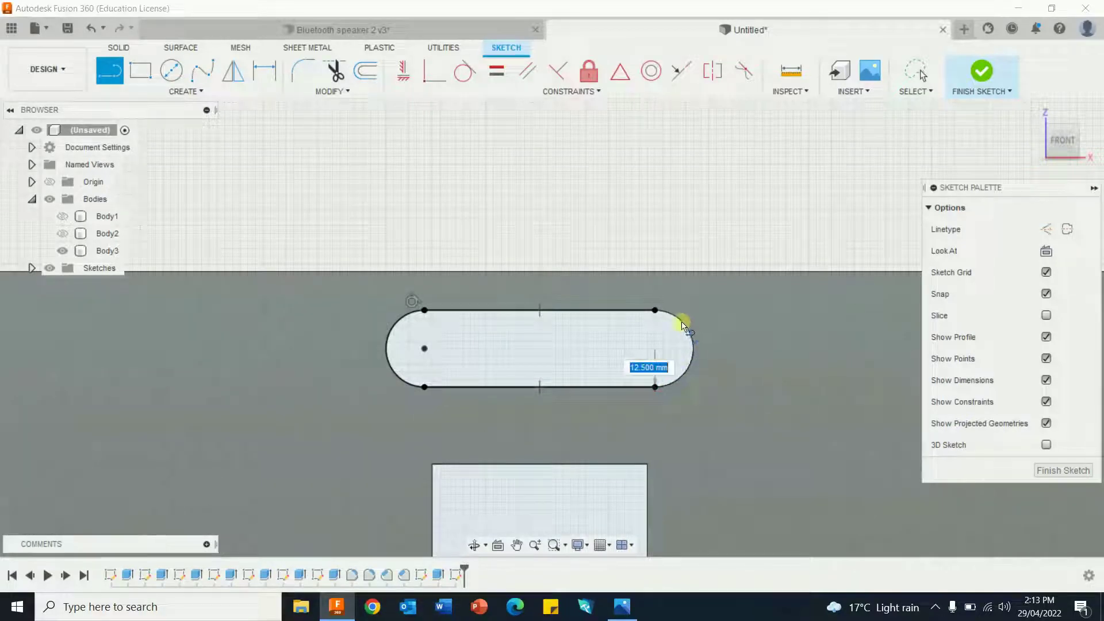
{"action": "left_click", "coordinate": [656, 312]}
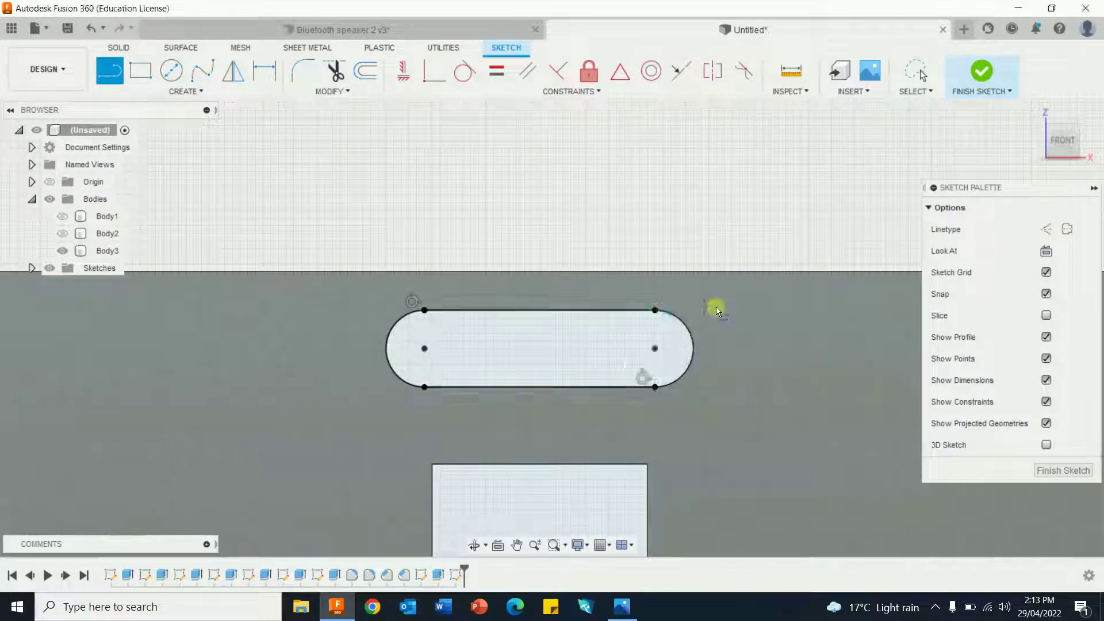
{"action": "right_click", "coordinate": [696, 300]}
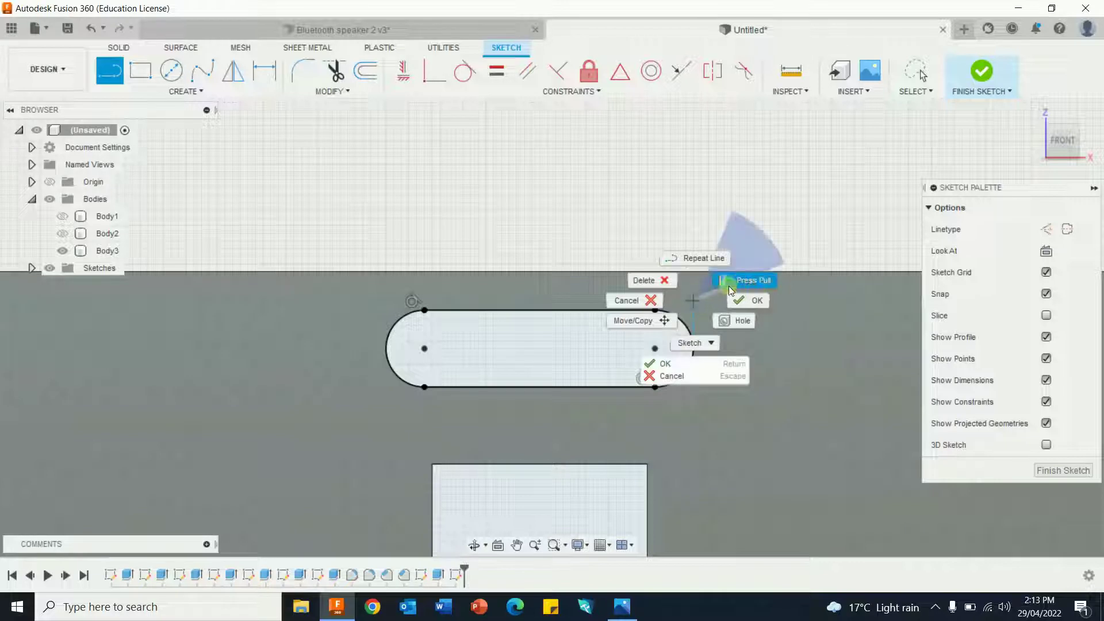
{"action": "left_click", "coordinate": [758, 301]}
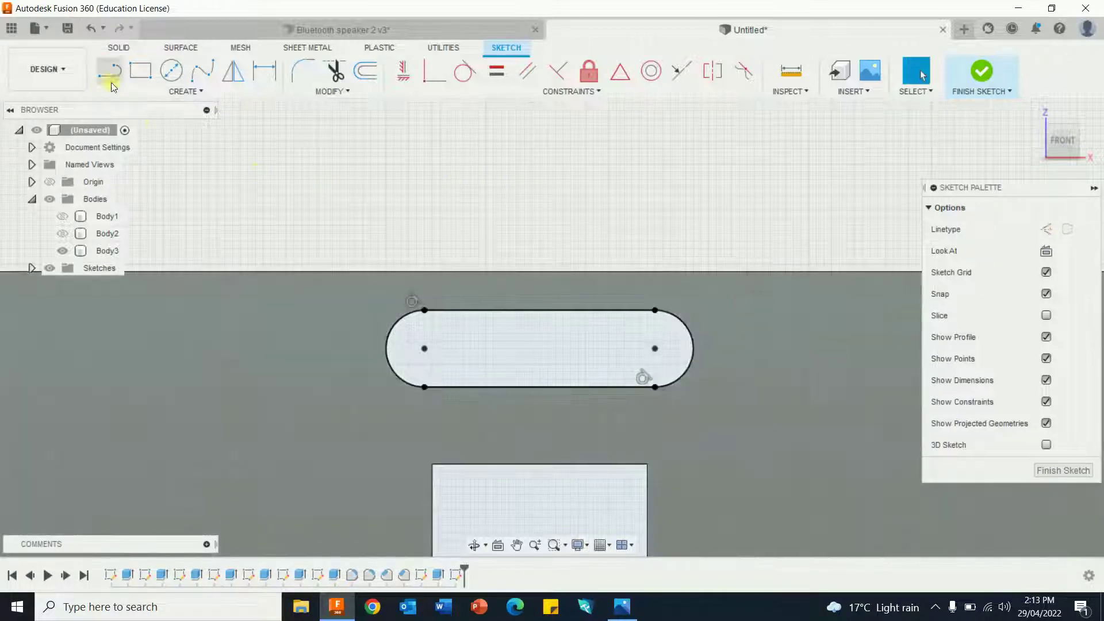
Draw a 2 mm vertical construction line upward from the right end of the slot's upper straight edge
{"action": "left_click", "coordinate": [109, 71]}
{"action": "left_click", "coordinate": [1046, 230]}
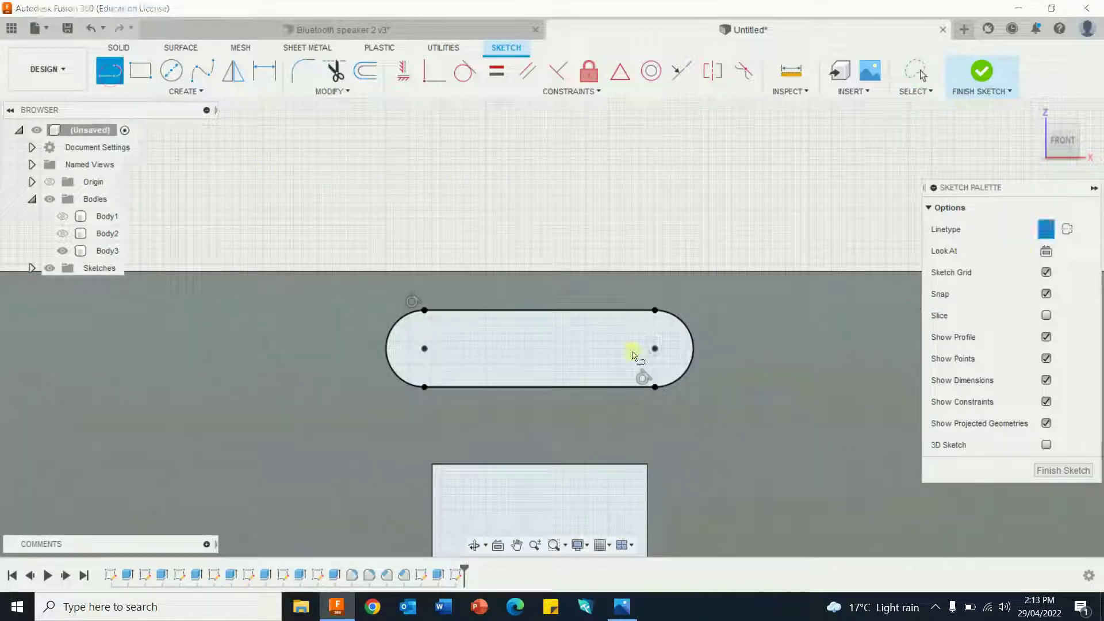
{"action": "left_click", "coordinate": [658, 305]}
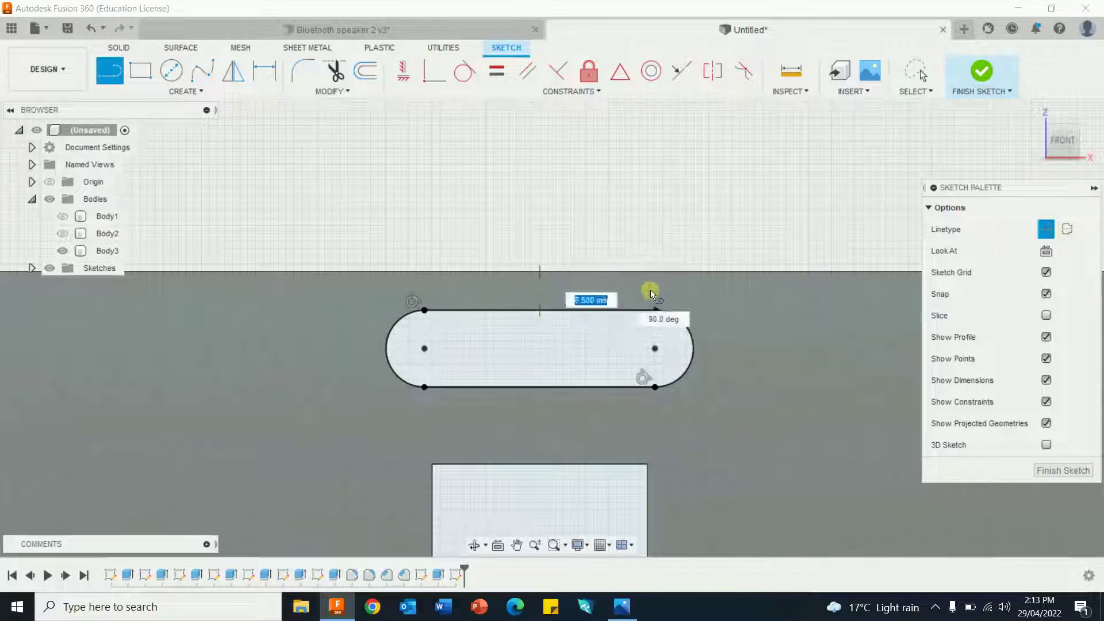
{"action": "type", "text": "1"}
{"action": "key", "text": "Return"}
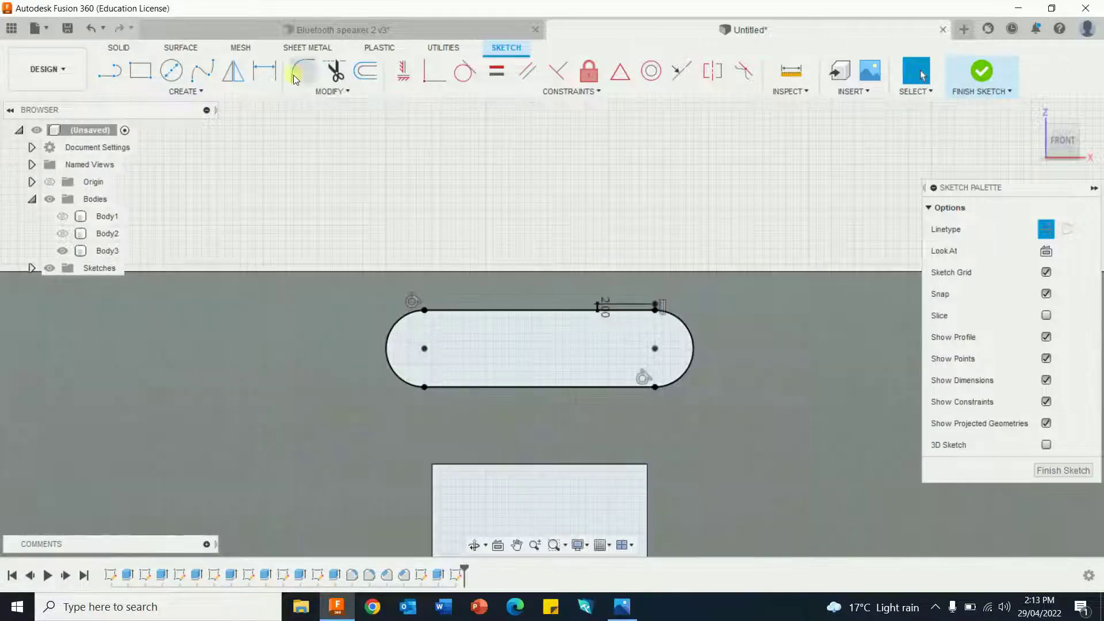
Draw a 2 mm vertical construction line upward from the left end of the slot's upper straight edge
{"action": "left_click", "coordinate": [113, 78]}
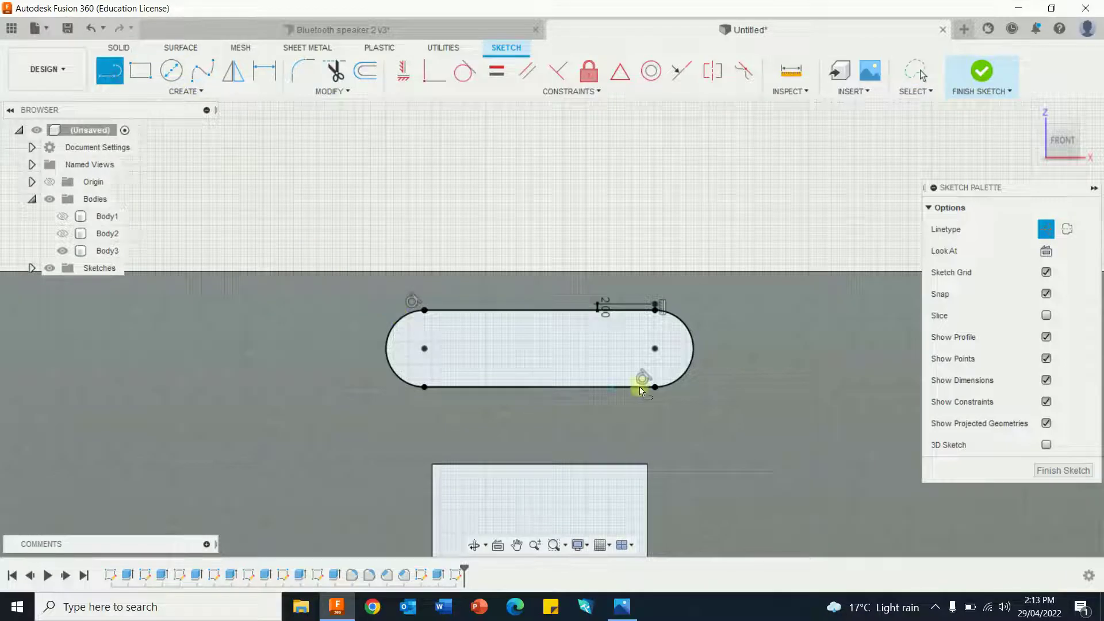
{"action": "scroll", "coordinate": [642, 339], "scroll_direction": "up", "scroll_amount": 3}
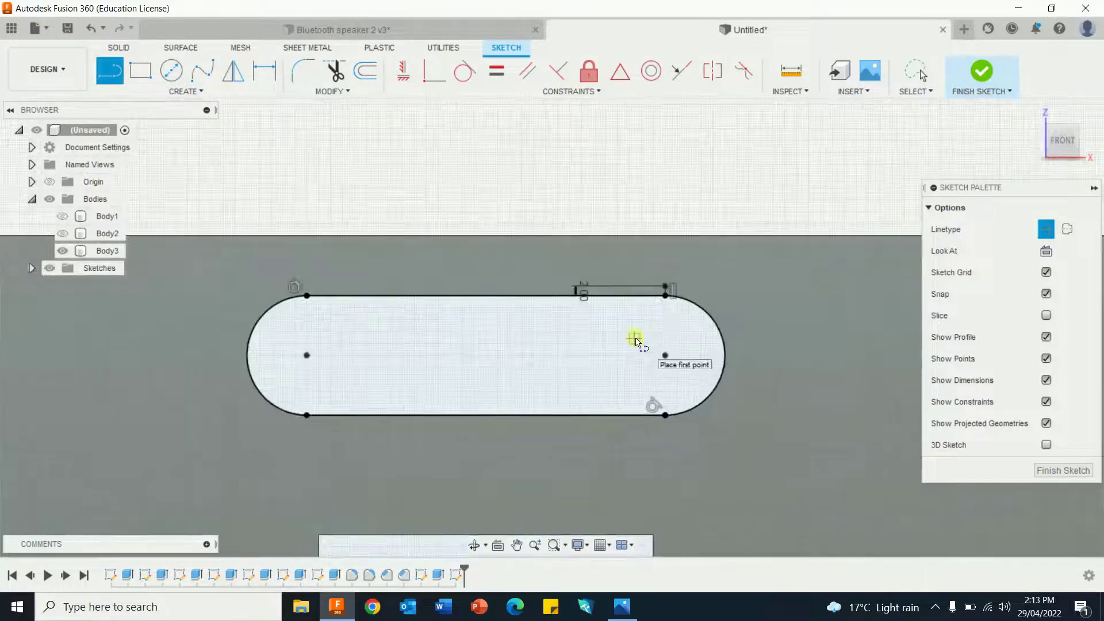
{"action": "left_click", "coordinate": [306, 296]}
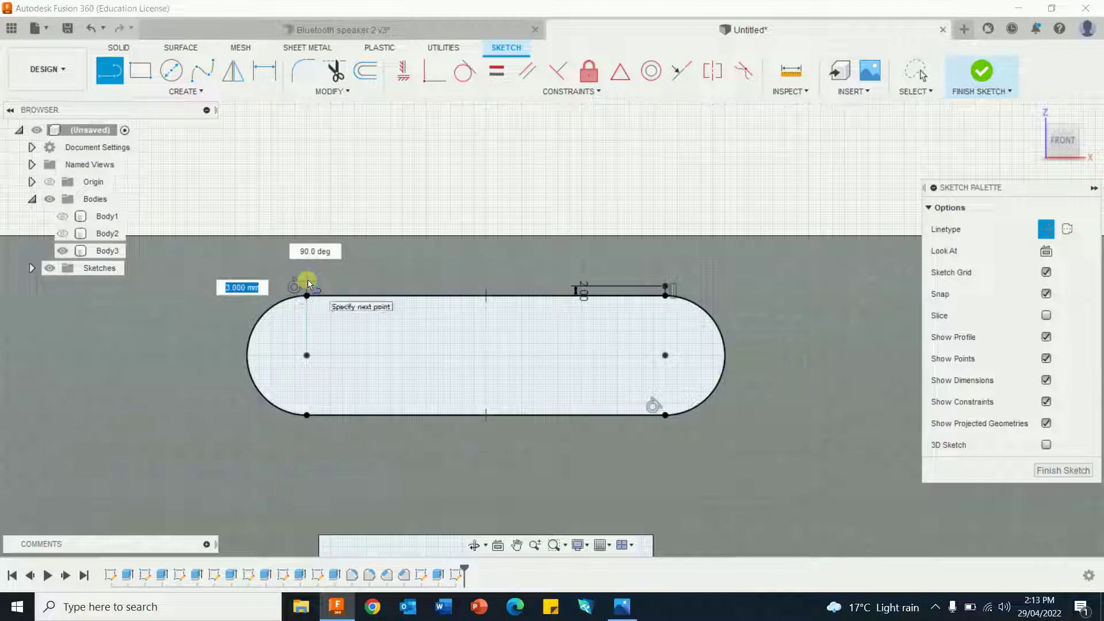
{"action": "type", "text": "2"}
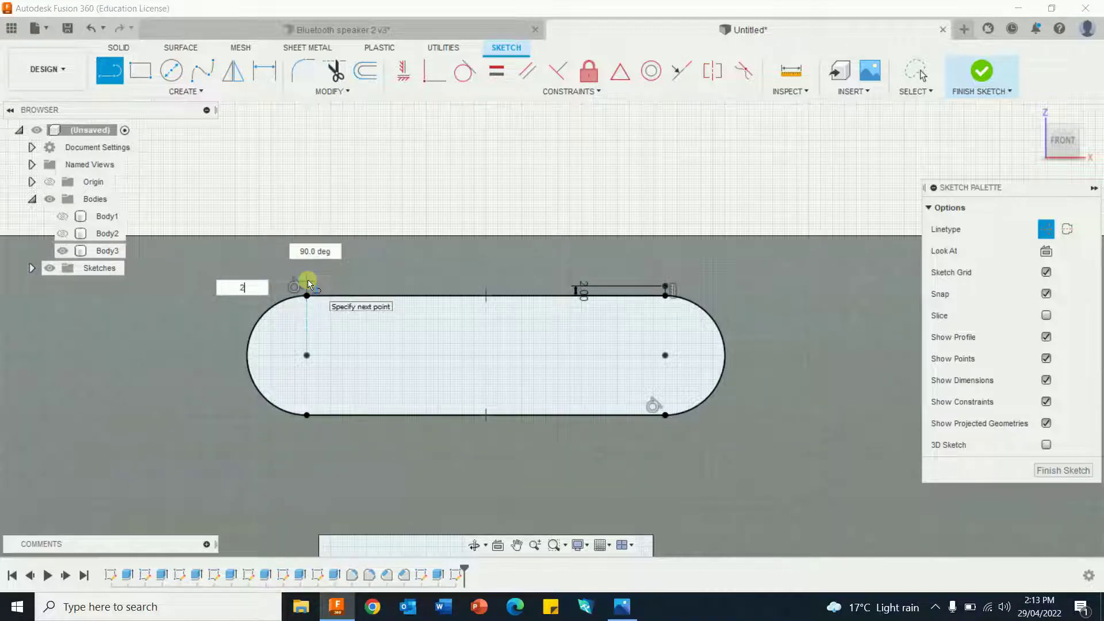
{"action": "key", "text": "Return"}
{"action": "key", "text": "Escape"}
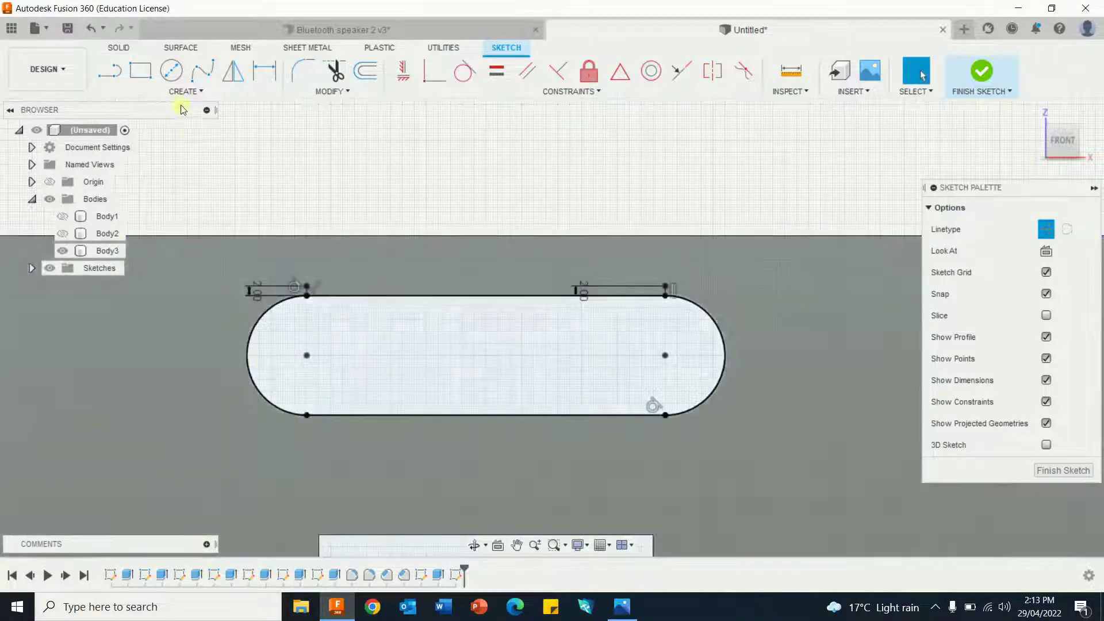
{"action": "key", "text": "l"}
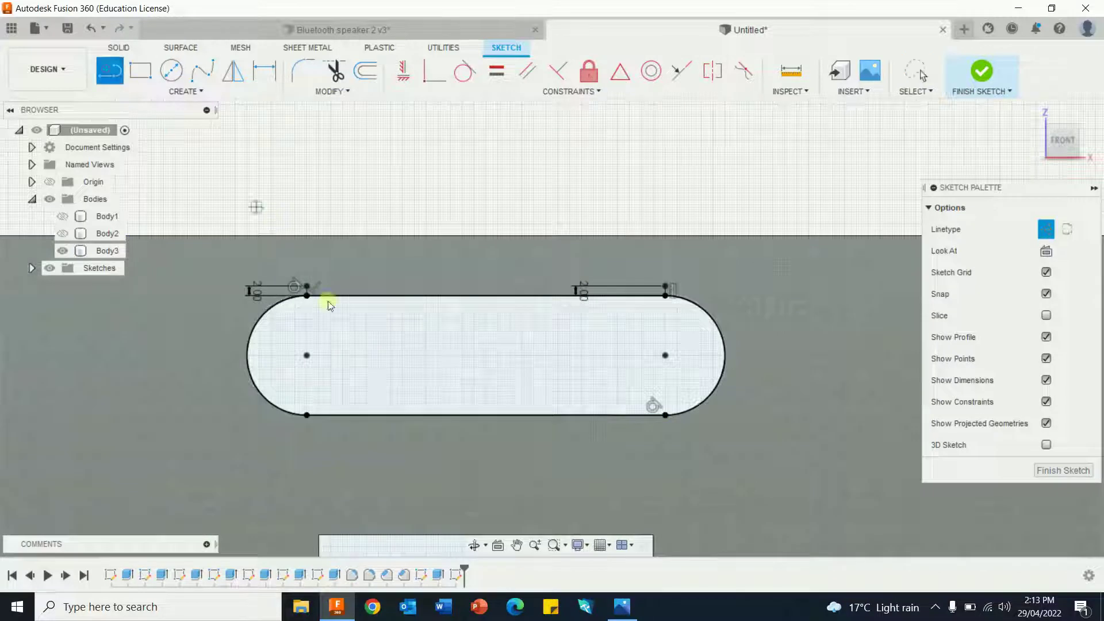
{"action": "left_click", "coordinate": [308, 415]}
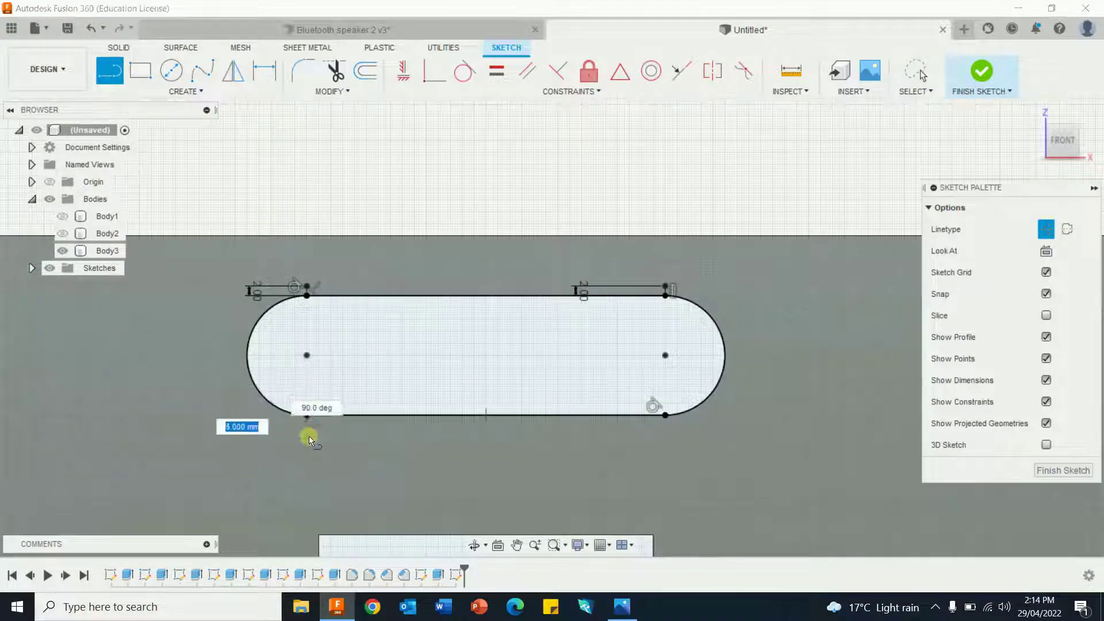
{"action": "type", "text": "2"}
{"action": "key", "text": "Return"}
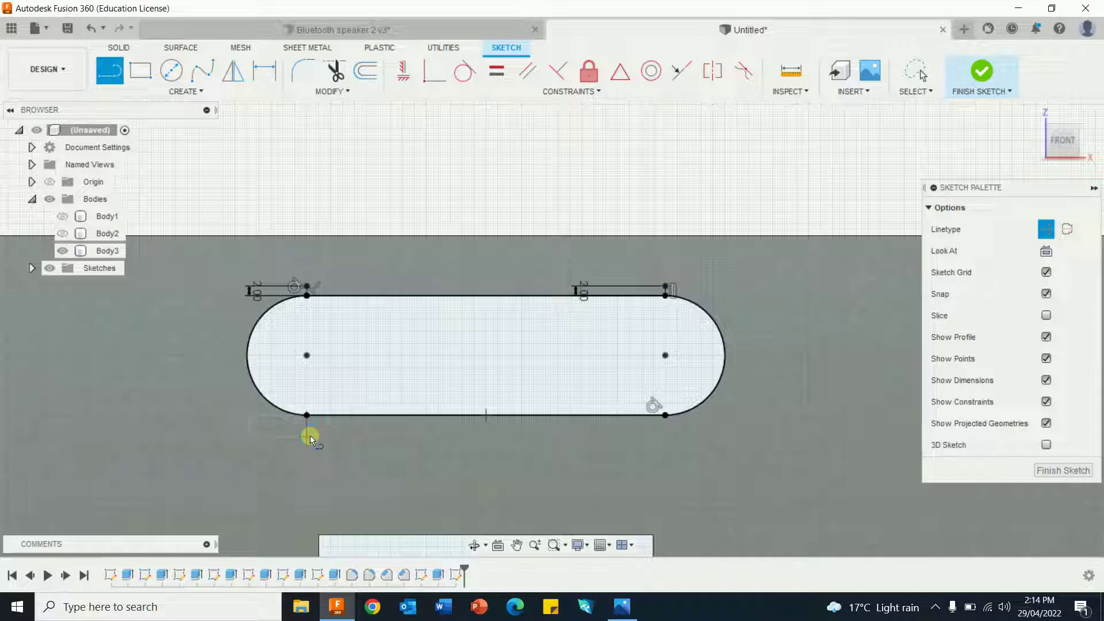
{"action": "key", "text": "Escape"}
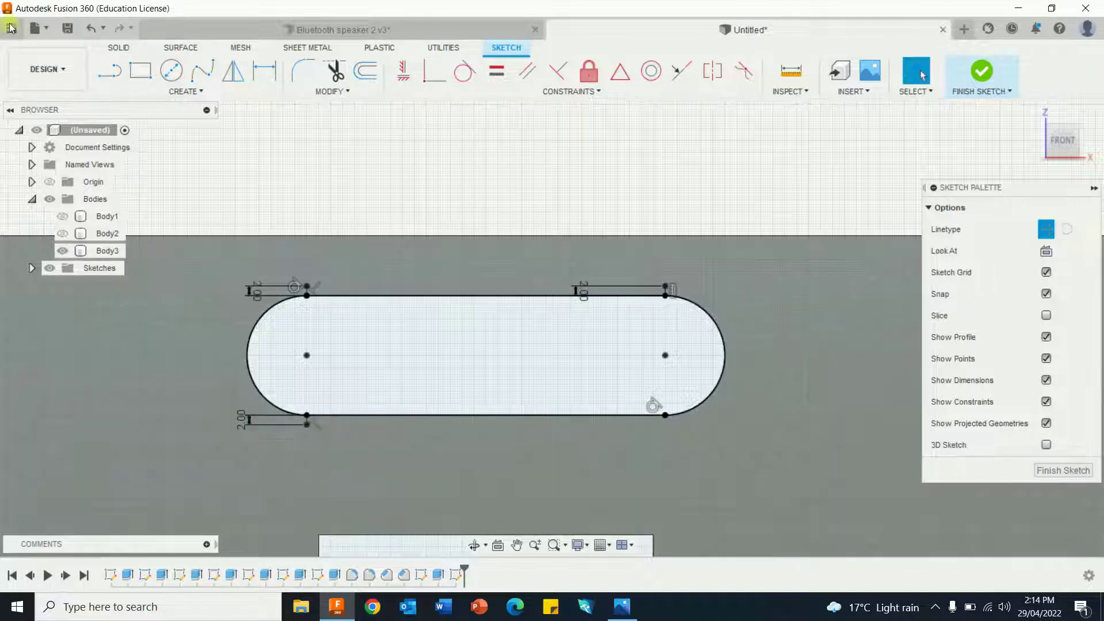
{"action": "left_click", "coordinate": [89, 30]}
Draw a 2 mm vertical construction line downward from the left end of the slot's lower straight edge
{"action": "key", "text": "l"}
{"action": "left_click", "coordinate": [307, 417]}
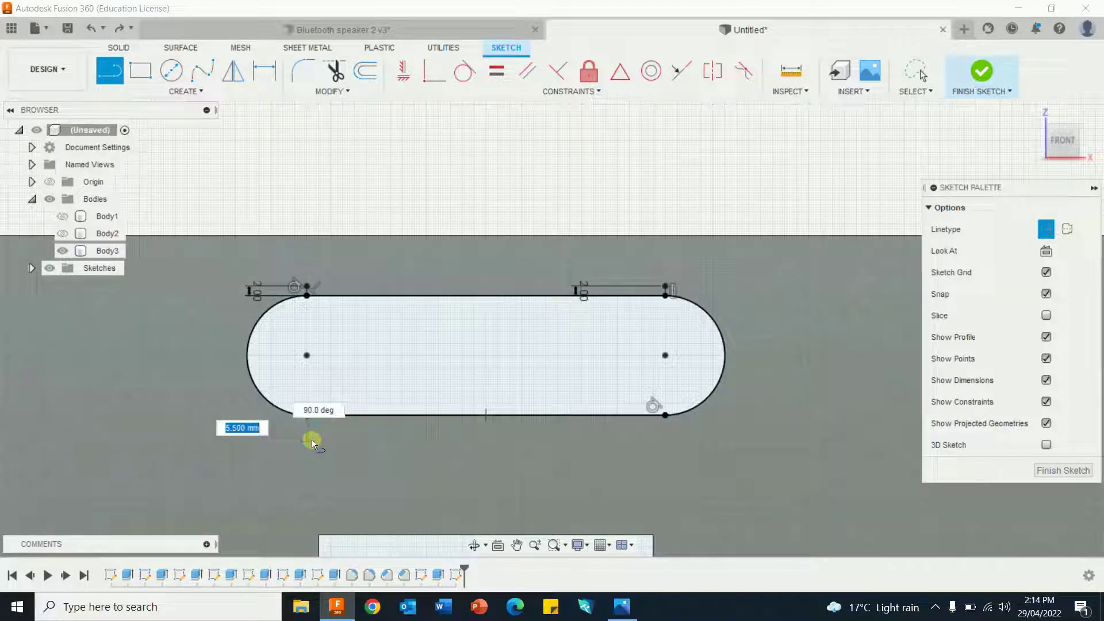
{"action": "type", "text": "2"}
{"action": "key", "text": "Return"}
{"action": "key", "text": "Escape"}
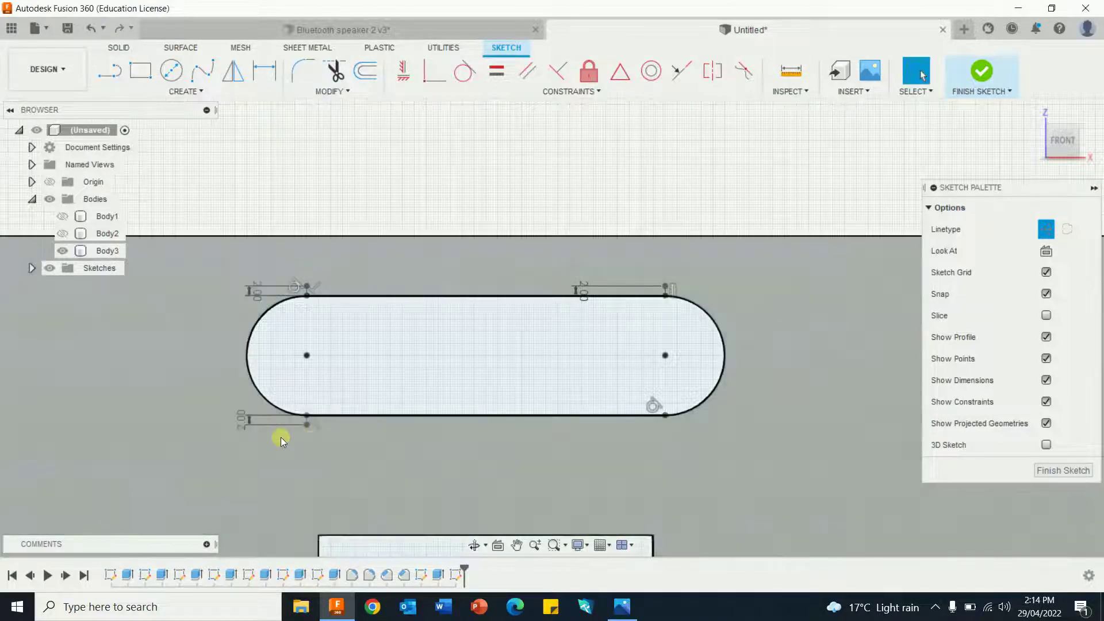
Draw a 2 mm vertical construction line downward from the right end of the slot's lower straight edge
{"action": "key", "text": "l"}
{"action": "left_click", "coordinate": [666, 415]}
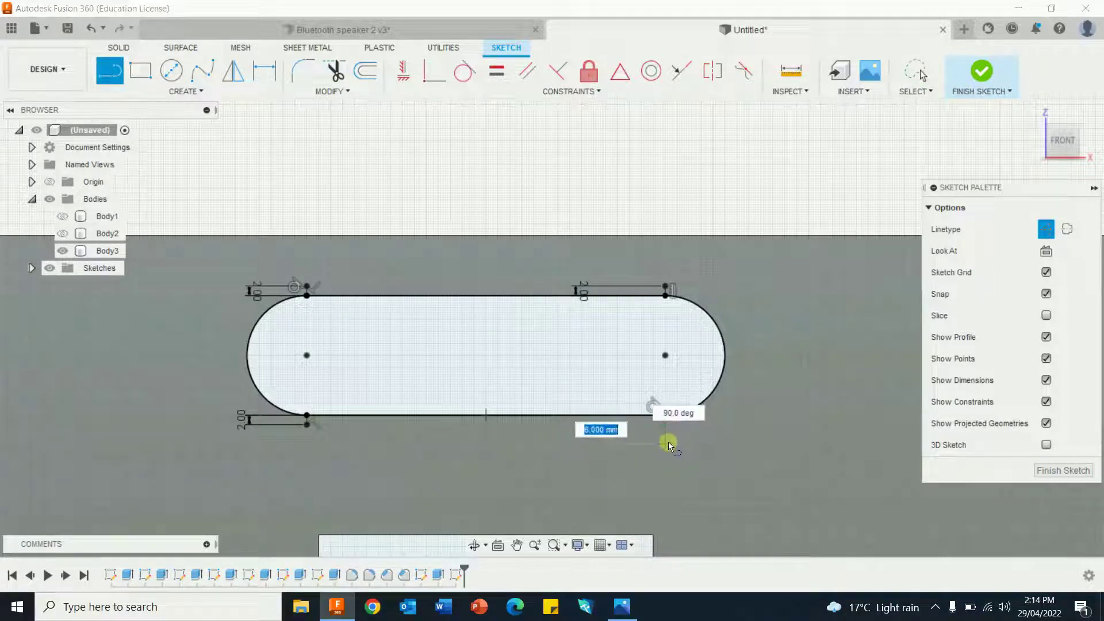
{"action": "type", "text": "2"}
{"action": "key", "text": "Return"}
{"action": "key", "text": "Escape"}
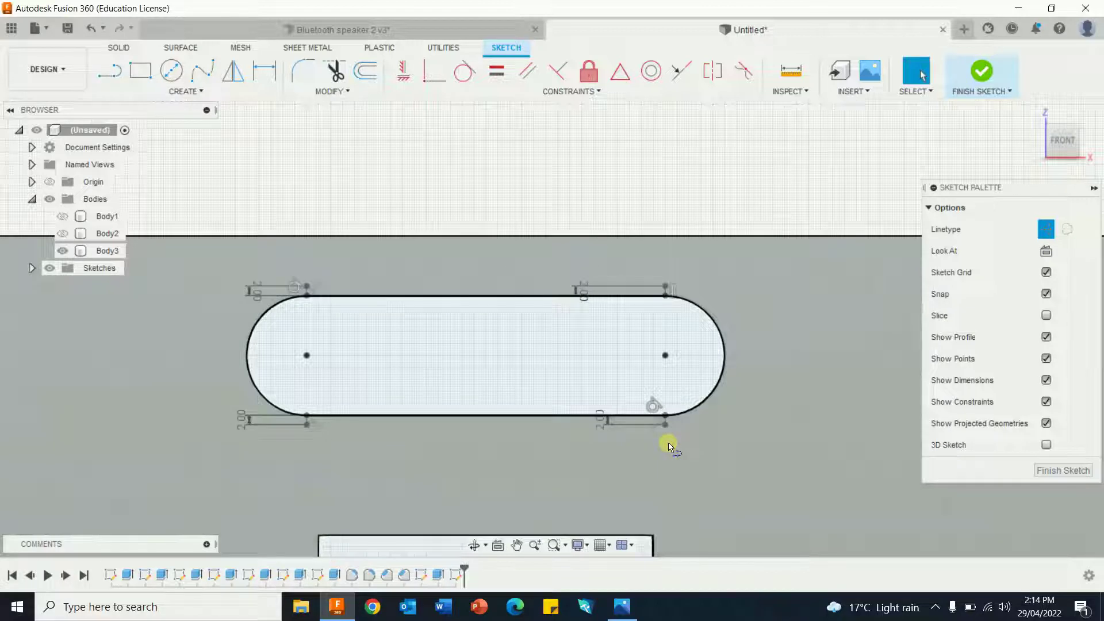
Draw a closed solid outline through the construction lines' outer ends, with straight edges and tangent end arcs, and finish the sketch
{"action": "key", "text": "l"}
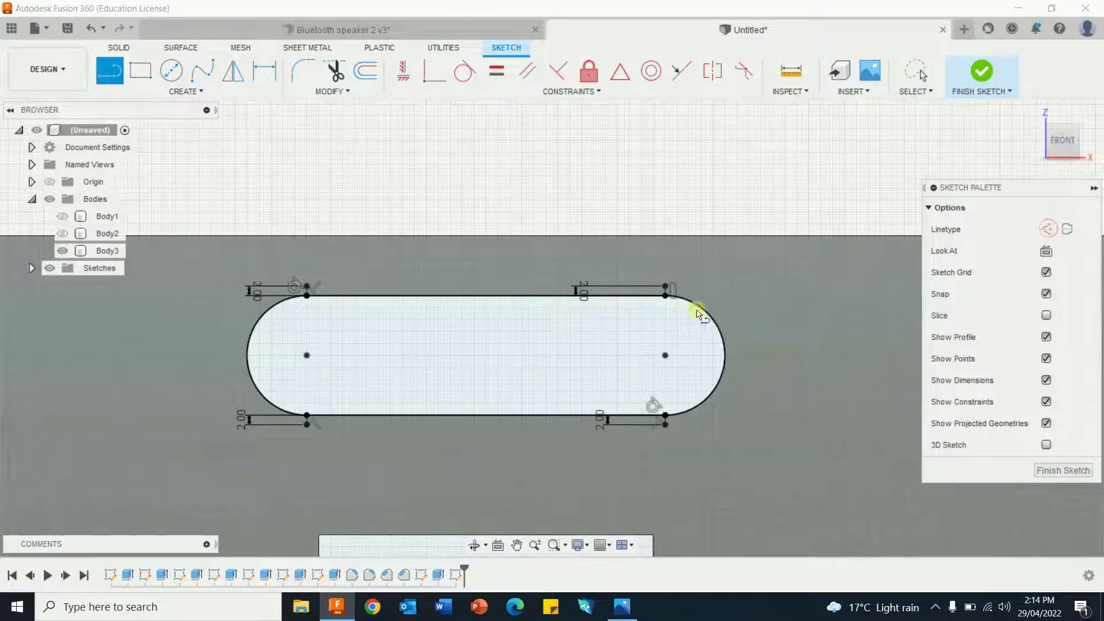
{"action": "scroll", "coordinate": [673, 310], "scroll_direction": "up", "scroll_amount": 3}
{"action": "middle_click_drag", "start_coordinate": [673, 314], "coordinate": [744, 298]}
{"action": "left_click", "coordinate": [732, 266]}
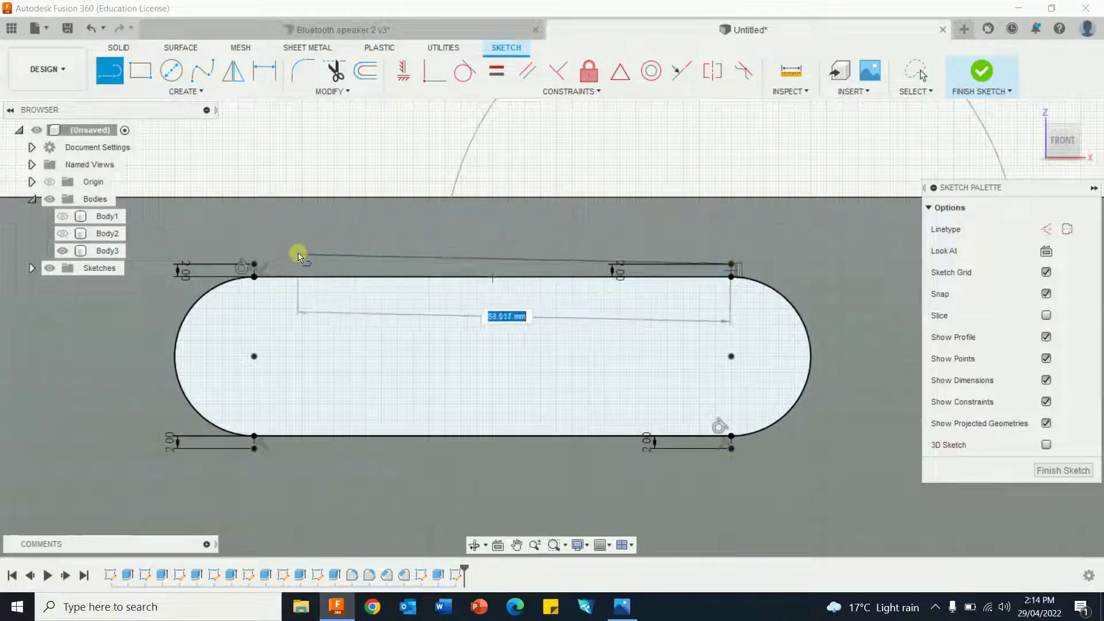
{"action": "left_click", "coordinate": [257, 263]}
{"action": "mouse_move", "coordinate": [253, 262]}
{"action": "left_mouse_down"}
{"action": "mouse_move", "coordinate": [199, 275]}
{"action": "mouse_move", "coordinate": [165, 313]}
{"action": "mouse_move", "coordinate": [155, 431]}
{"action": "mouse_move", "coordinate": [206, 512]}
{"action": "mouse_move", "coordinate": [257, 457]}
{"action": "mouse_move", "coordinate": [250, 447]}
{"action": "left_mouse_up"}
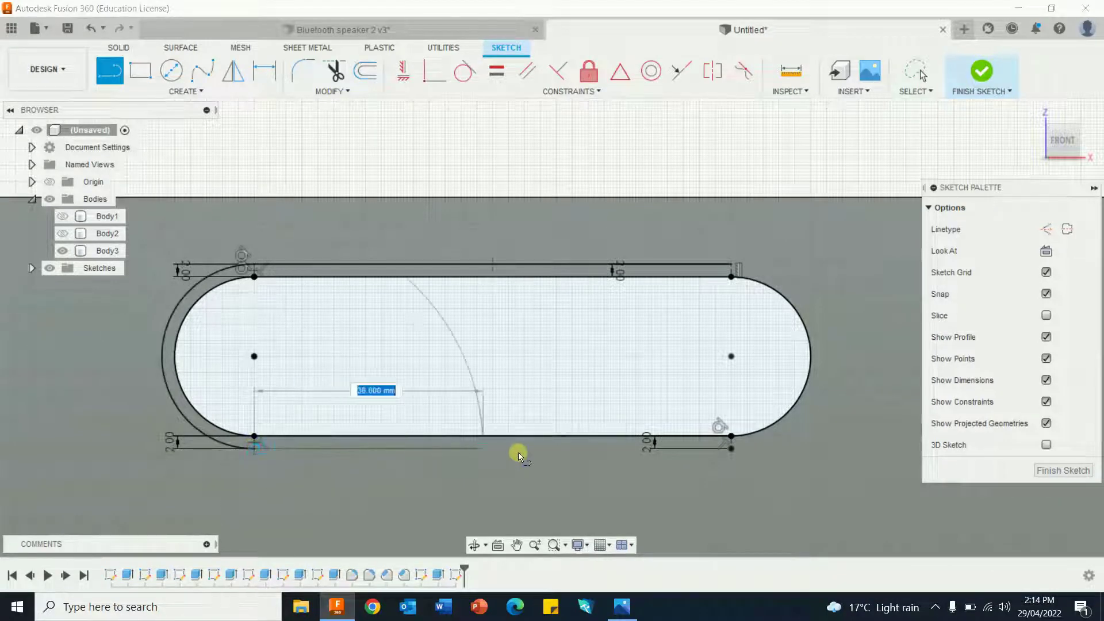
{"action": "left_click", "coordinate": [732, 449]}
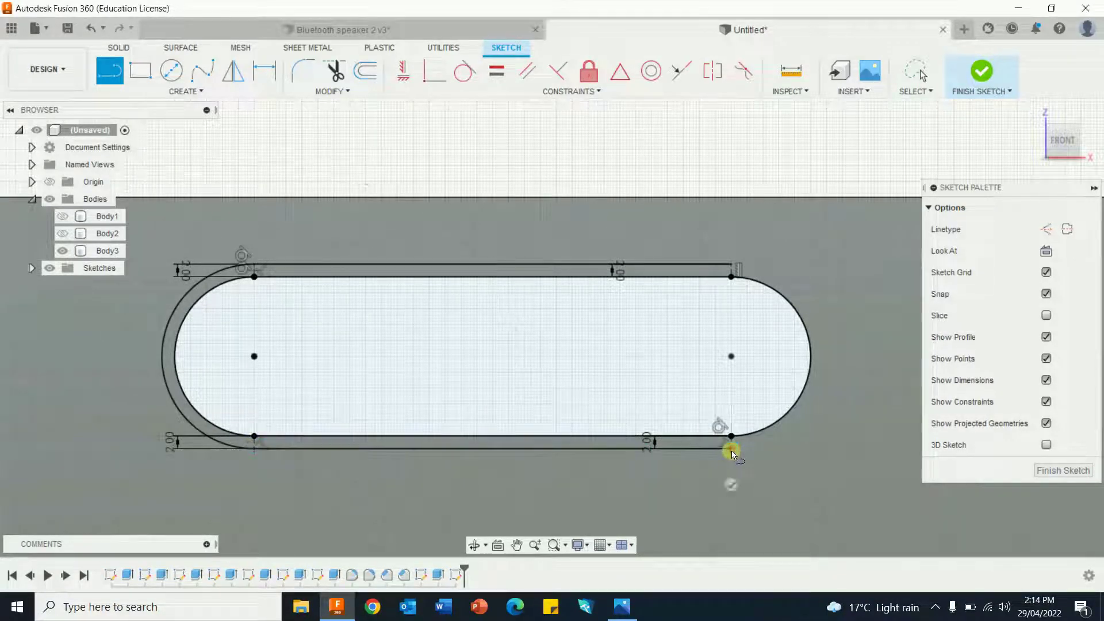
{"action": "left_click_drag", "start_coordinate": [732, 450], "coordinate": [730, 260]}
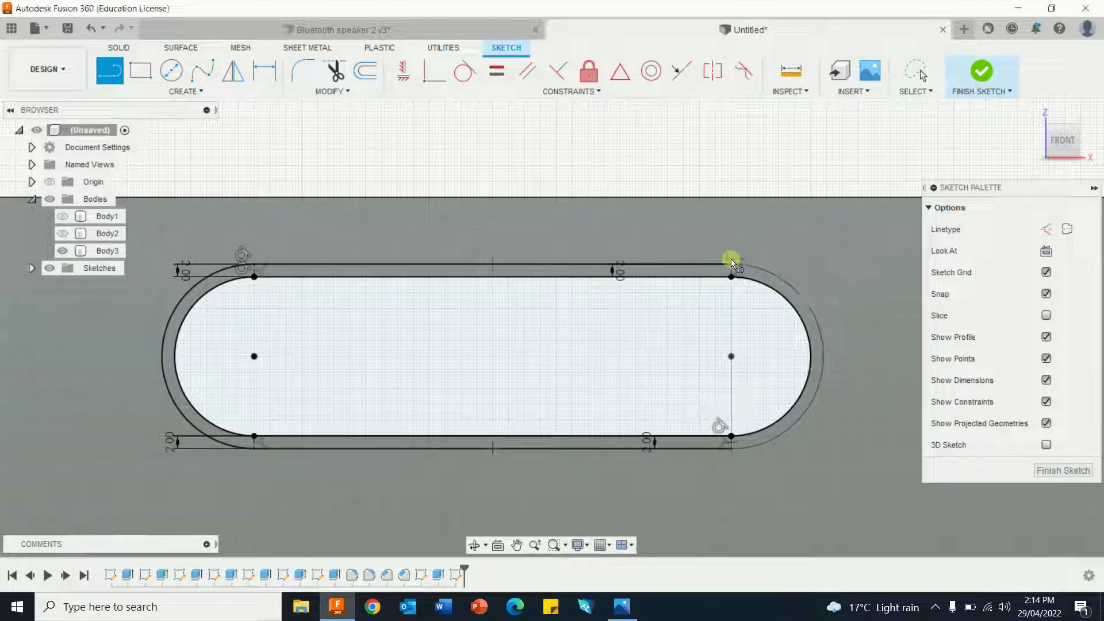
{"action": "right_click", "coordinate": [761, 236]}
{"action": "left_click", "coordinate": [819, 236]}
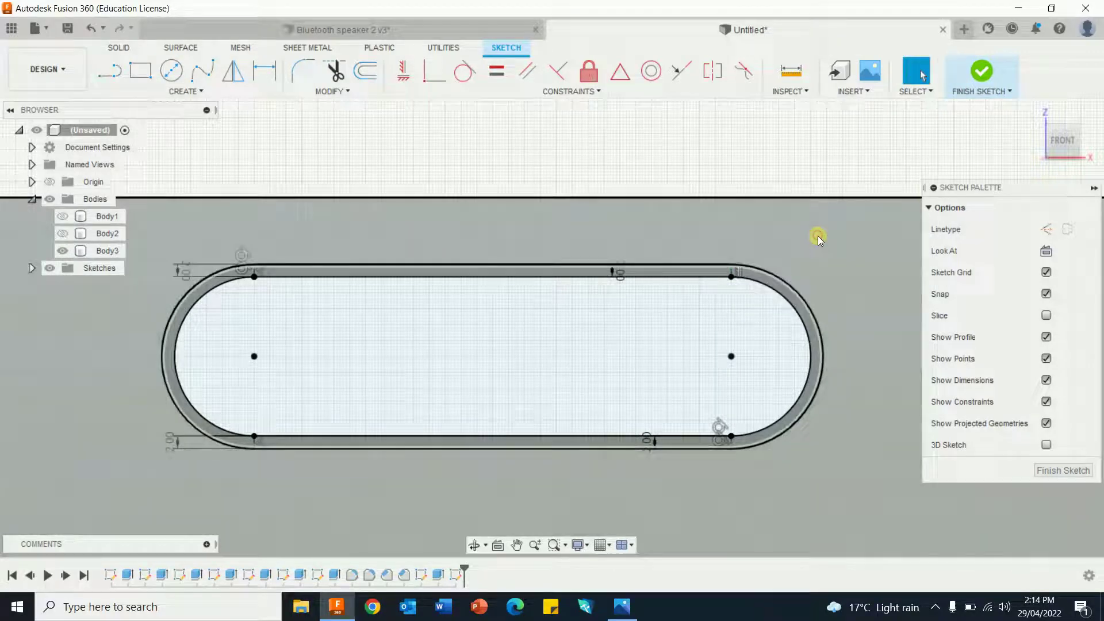
{"action": "left_click", "coordinate": [982, 73]}
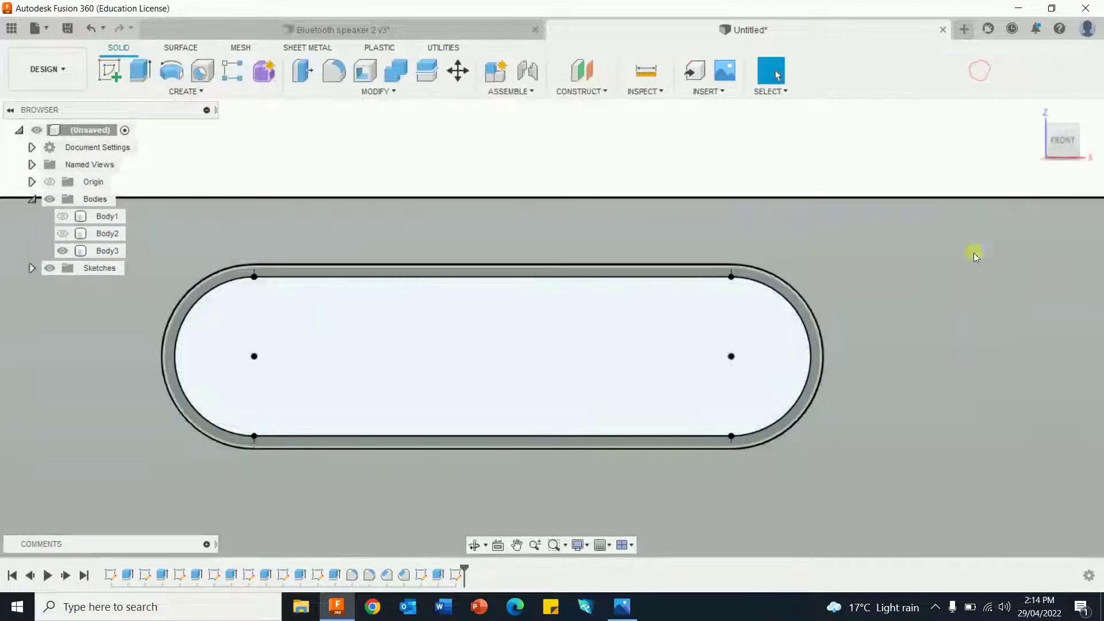
Extrude the ring profile around the slot 100 mm from Body3's front face as a new body
{"action": "scroll", "coordinate": [954, 351], "scroll_direction": "up", "scroll_amount": 2}
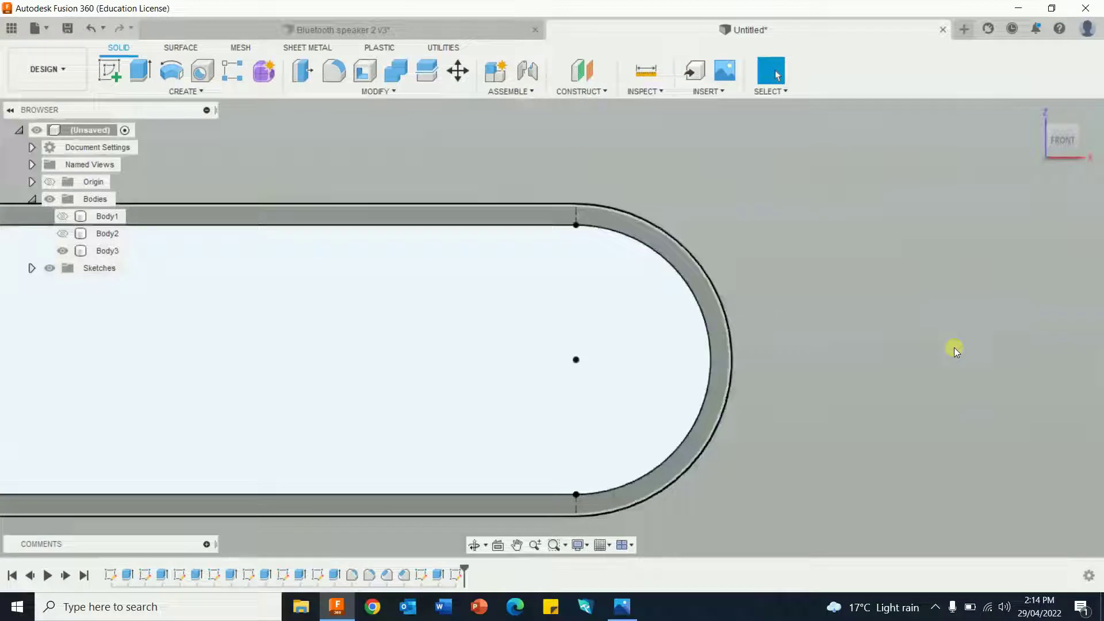
{"action": "scroll", "coordinate": [954, 347], "scroll_direction": "down", "scroll_amount": 5}
{"action": "scroll", "coordinate": [943, 354], "scroll_direction": "down", "scroll_amount": 3}
{"action": "middle_click_drag", "start_coordinate": [981, 376], "coordinate": [929, 374], "text": "shift"}
{"action": "scroll", "coordinate": [920, 374], "scroll_direction": "up", "scroll_amount": 2}
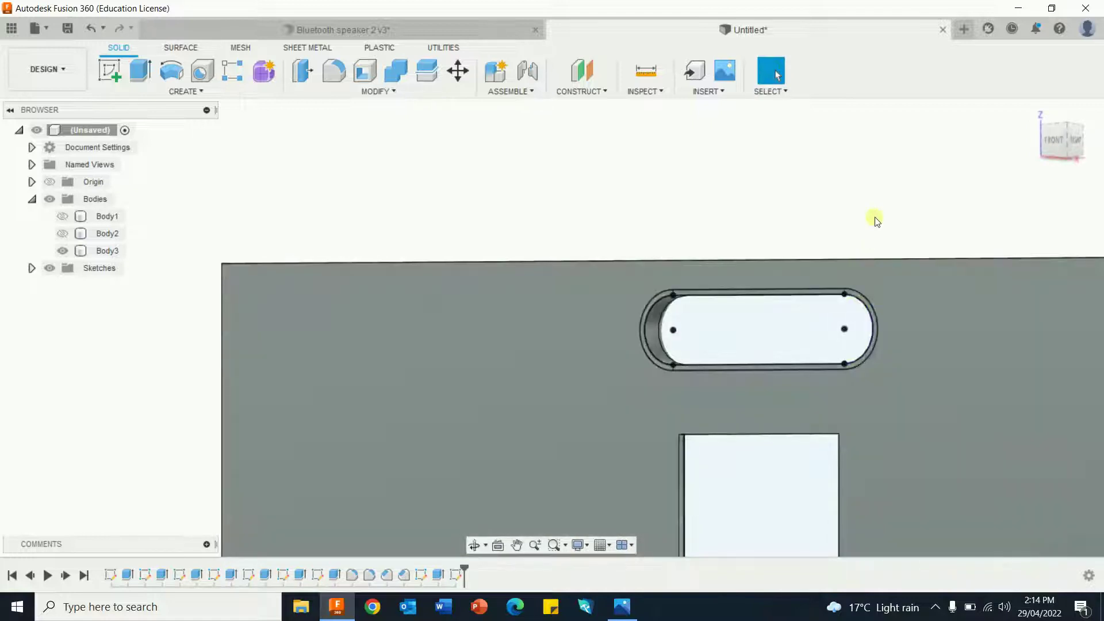
{"action": "right_click", "coordinate": [875, 216]}
{"action": "left_click", "coordinate": [930, 198]}
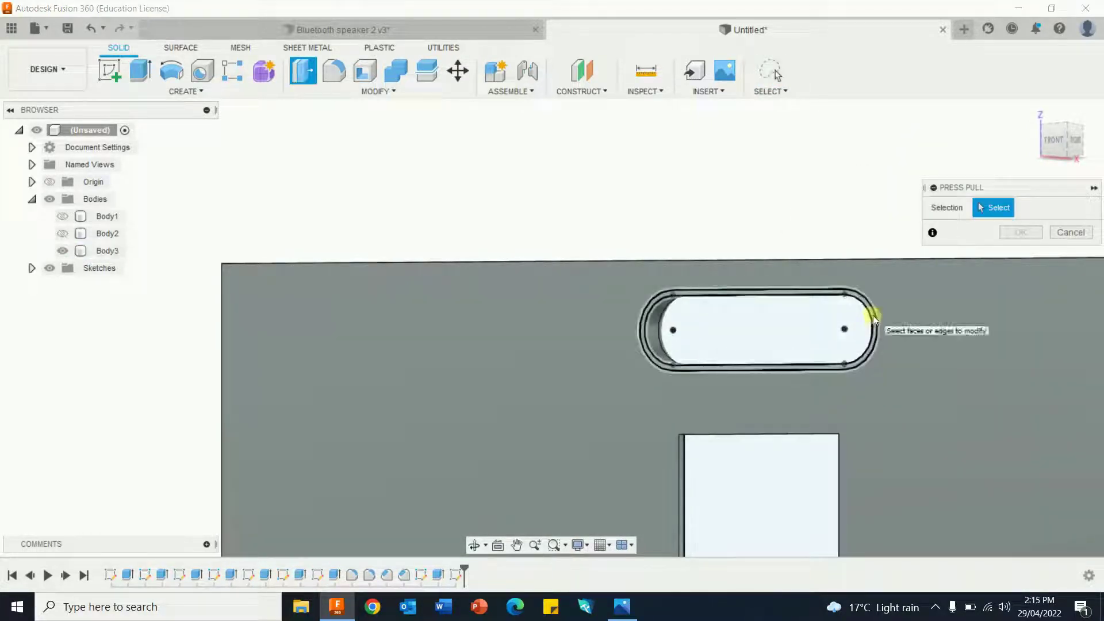
{"action": "left_click", "coordinate": [873, 315]}
{"action": "left_click_drag", "start_coordinate": [748, 295], "coordinate": [684, 310]}
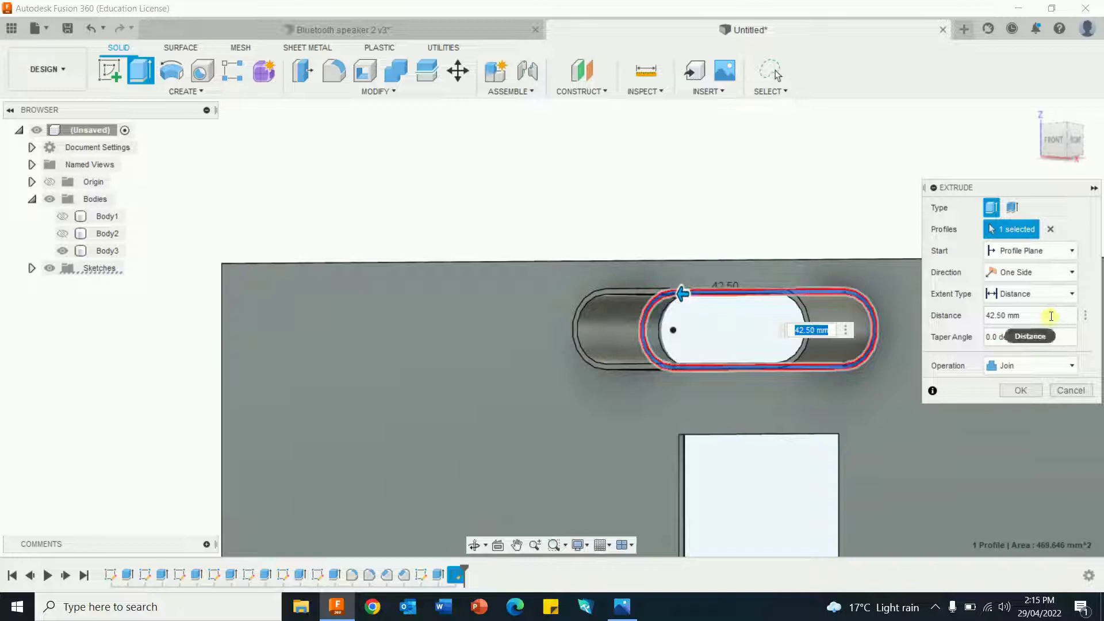
{"action": "left_click", "coordinate": [1071, 364]}
{"action": "left_click", "coordinate": [1017, 432]}
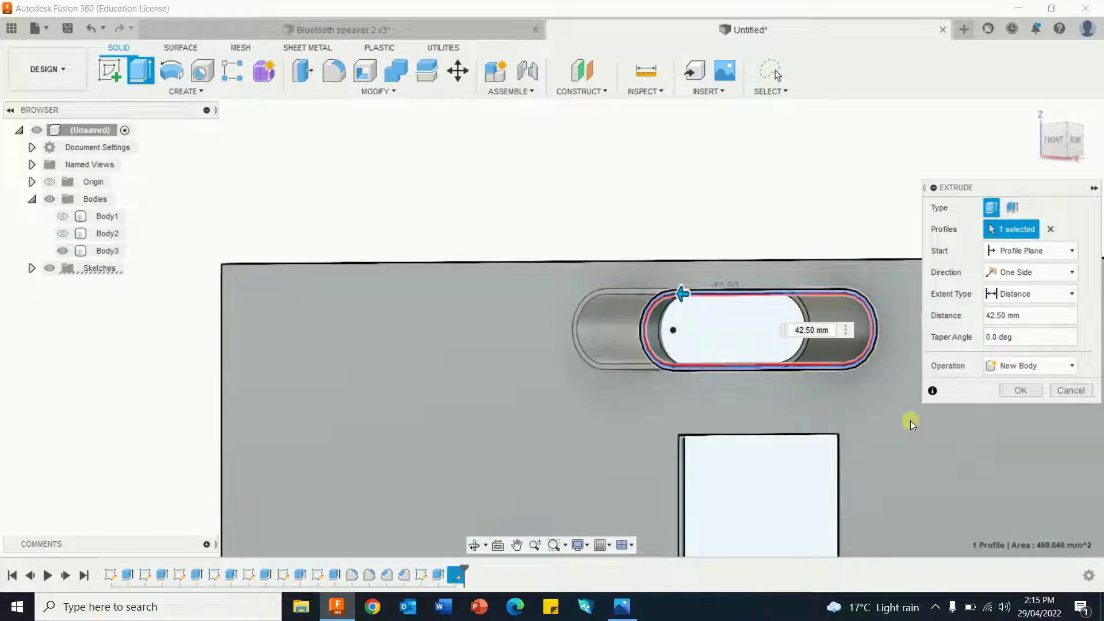
{"action": "triple_click", "coordinate": [834, 331]}
{"action": "type", "text": "12"}
{"action": "key", "text": "Return"}
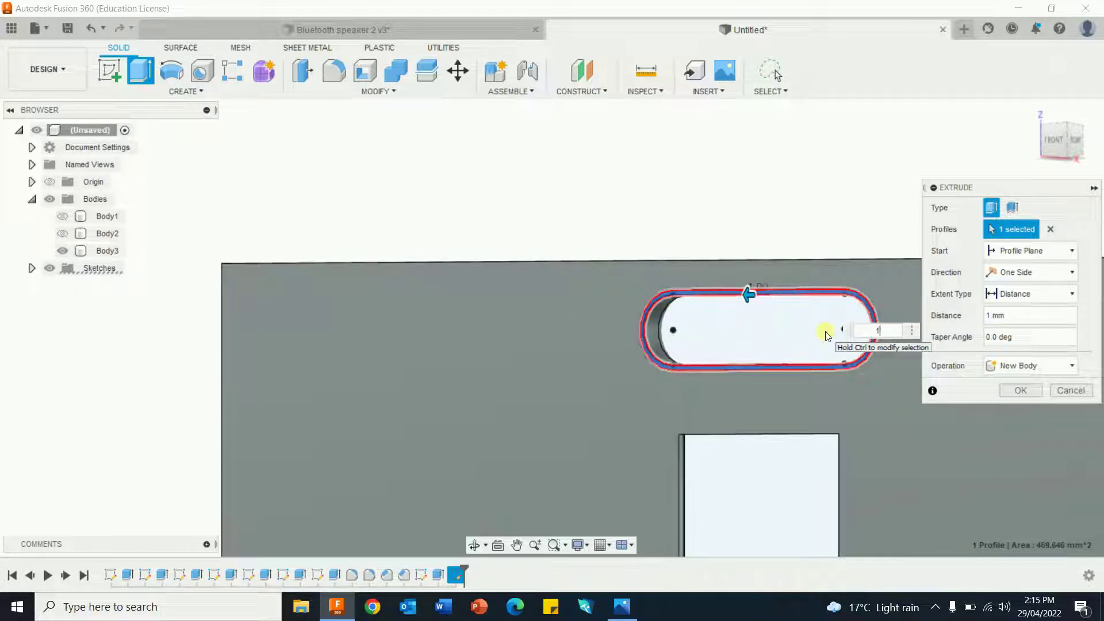
{"action": "type", "text": "100"}
{"action": "key", "text": "Return"}
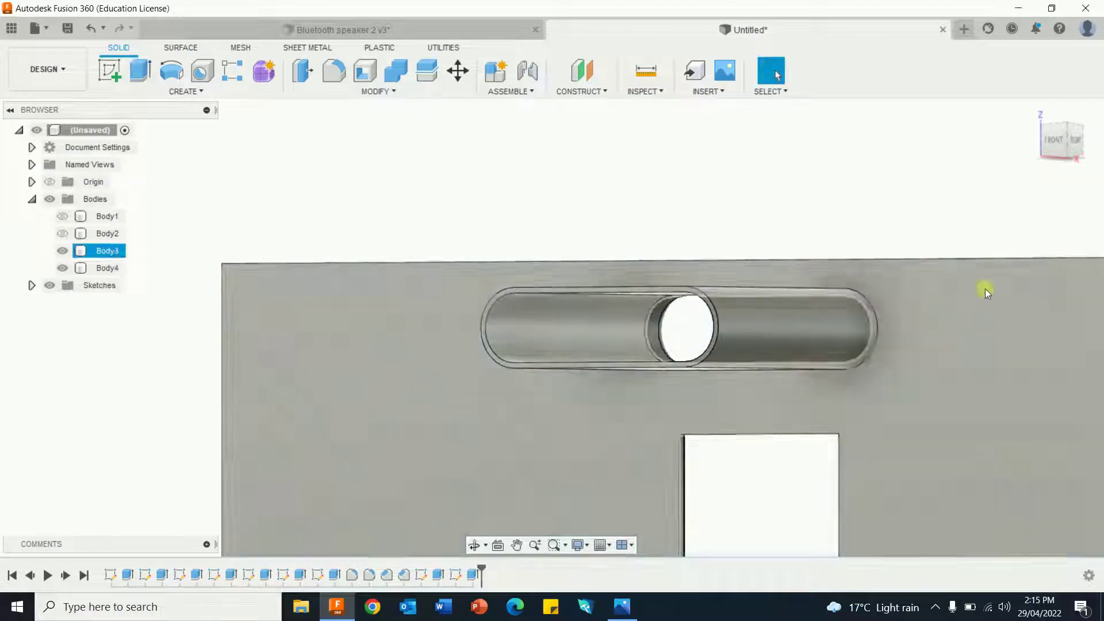
{"action": "left_click", "coordinate": [870, 157]}
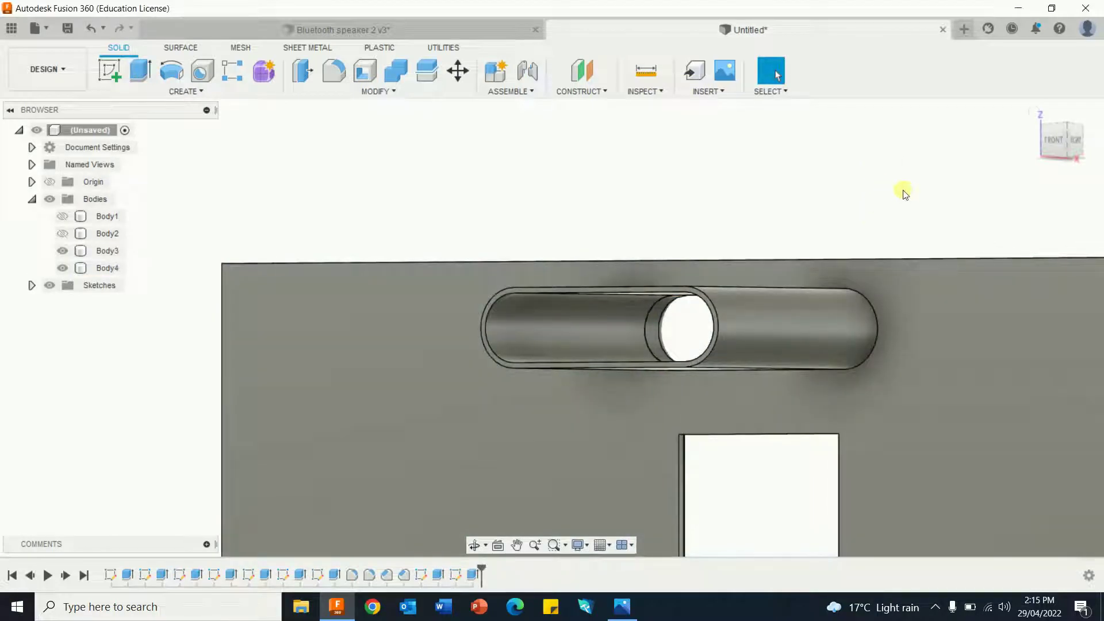
Show Body2 again and inspect from the right side how the slot tube fits between the two panels
{"action": "left_click", "coordinate": [1037, 112]}
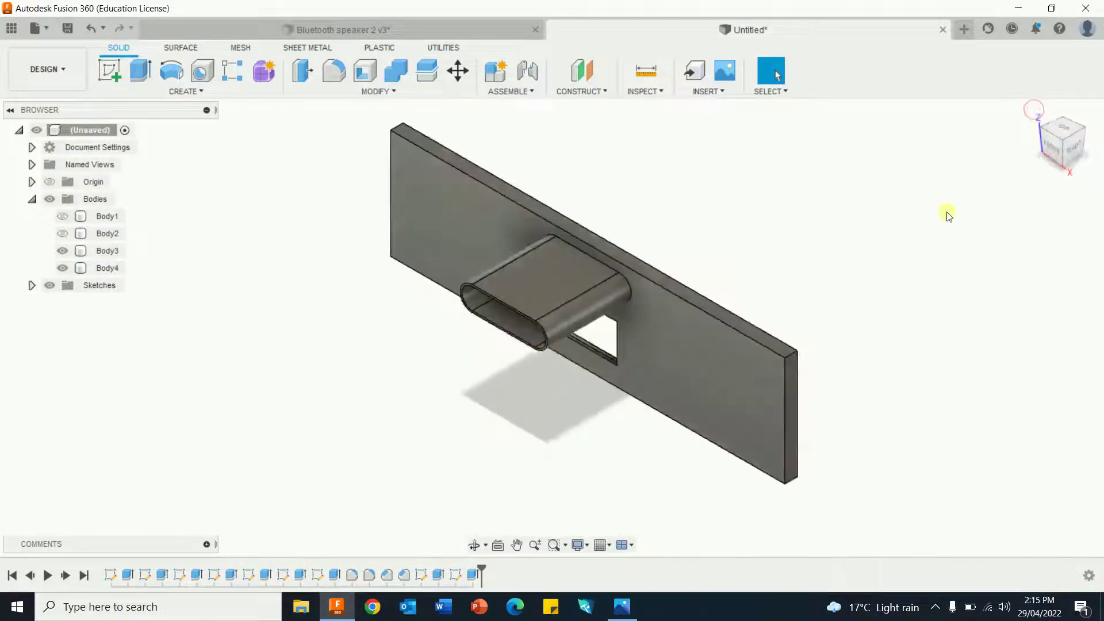
{"action": "left_click", "coordinate": [63, 234]}
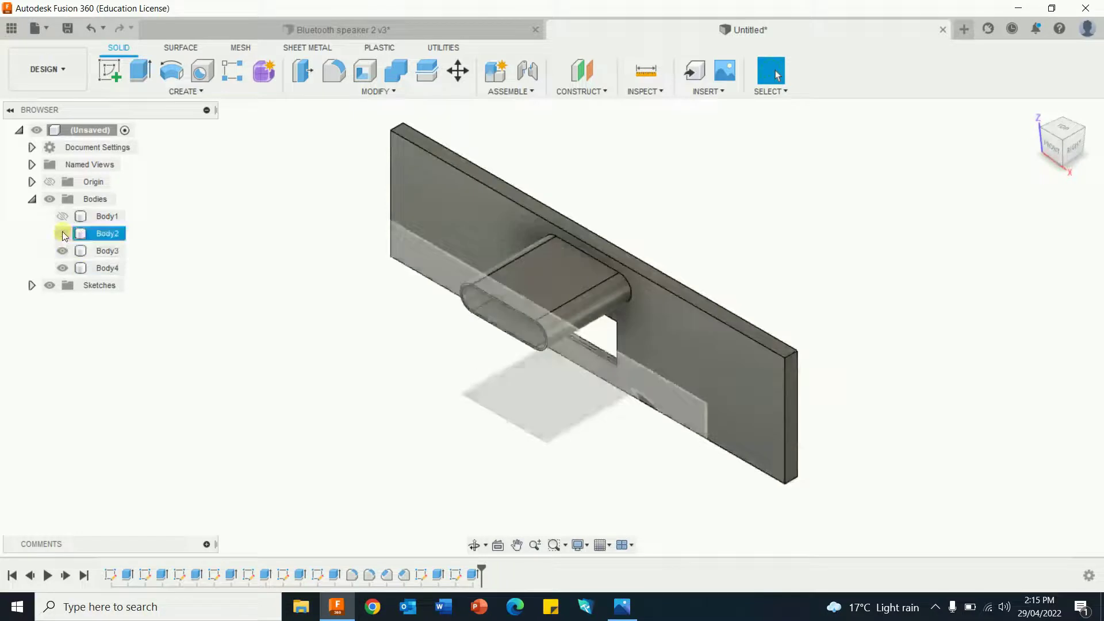
{"action": "left_click", "coordinate": [62, 233]}
{"action": "middle_click_drag", "start_coordinate": [1101, 387], "coordinate": [1047, 369], "text": "shift"}
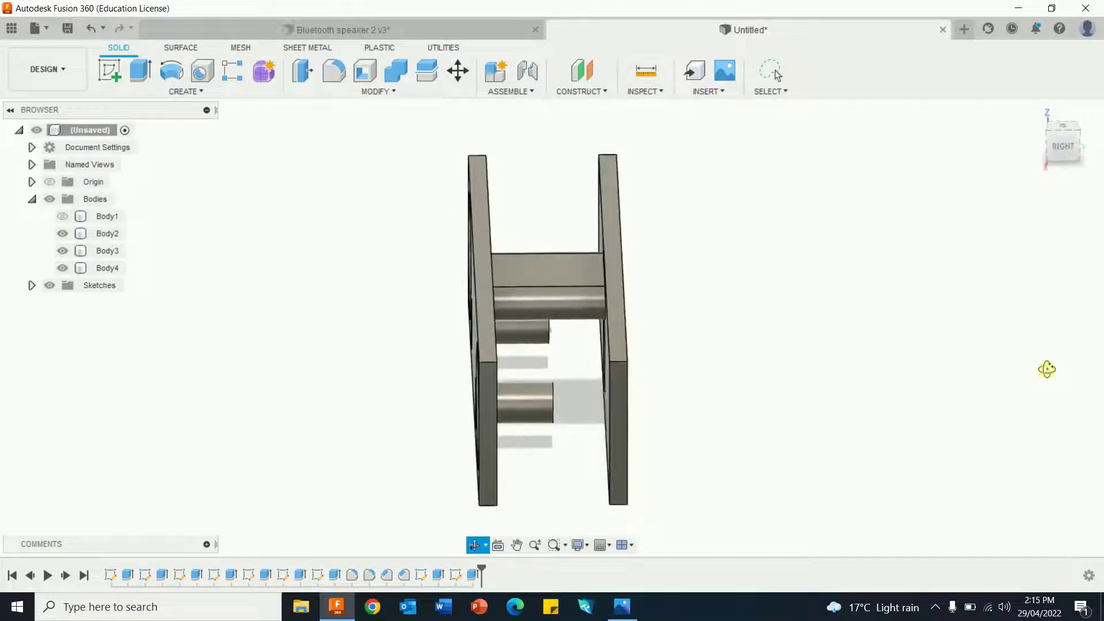
{"action": "key", "text": "Escape"}
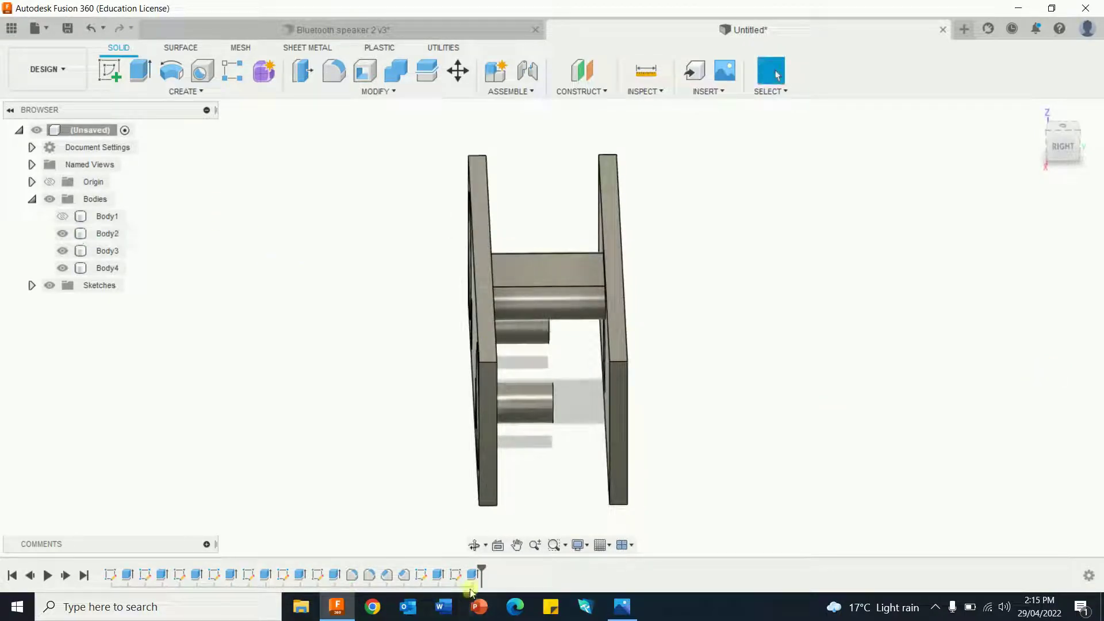
Edit the slot tube's extrusion to a shorter distance so its free end stops short of Body2
{"action": "right_click", "coordinate": [474, 574]}
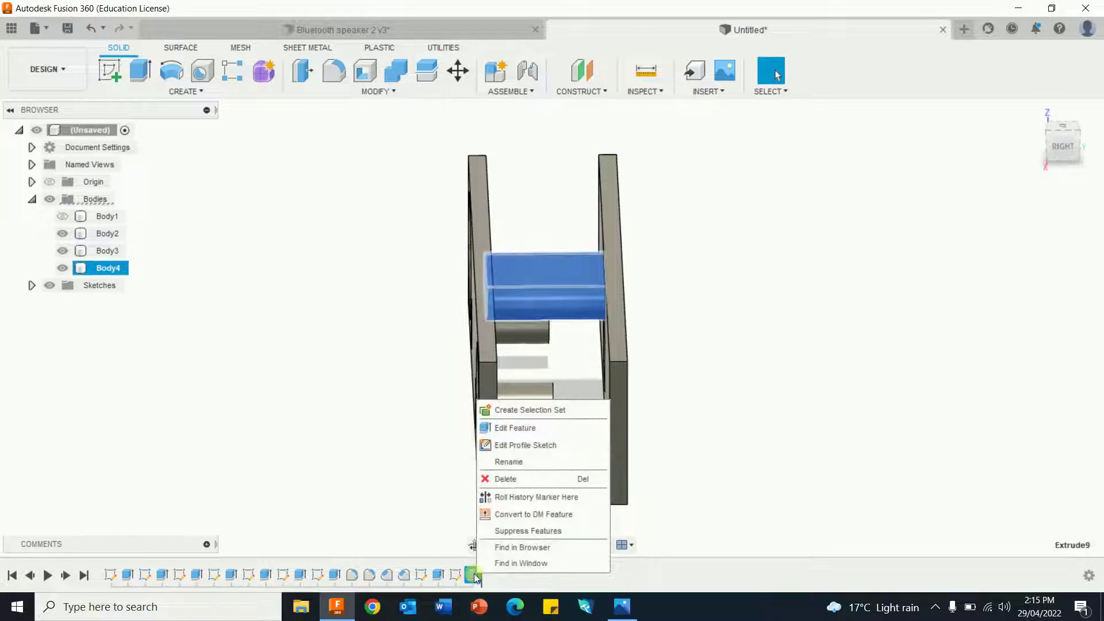
{"action": "left_click", "coordinate": [517, 428]}
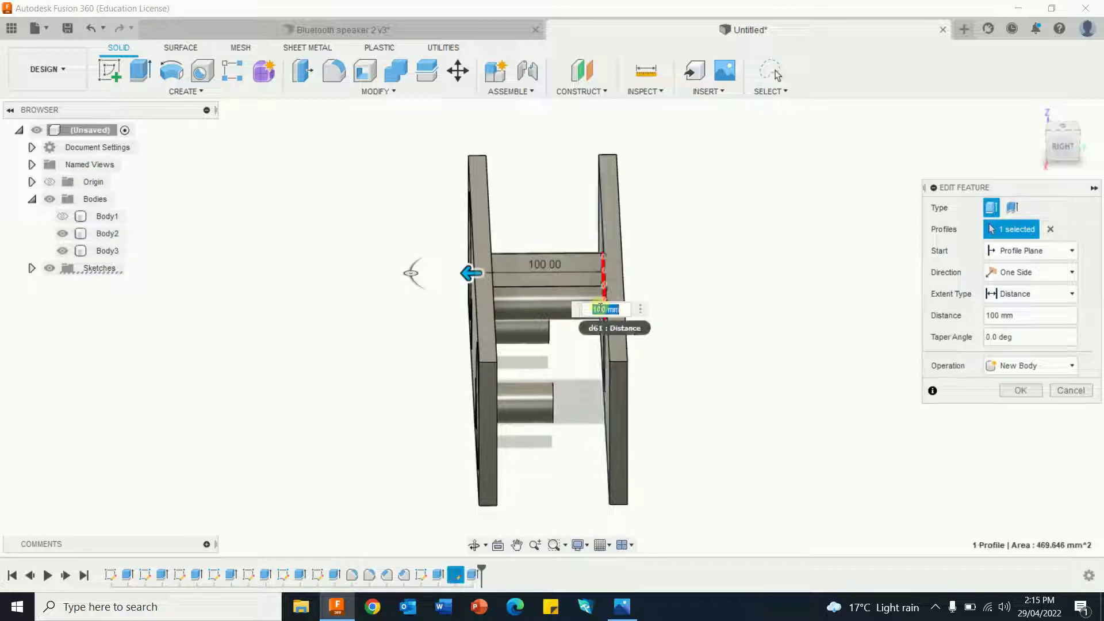
{"action": "key", "text": "Return"}
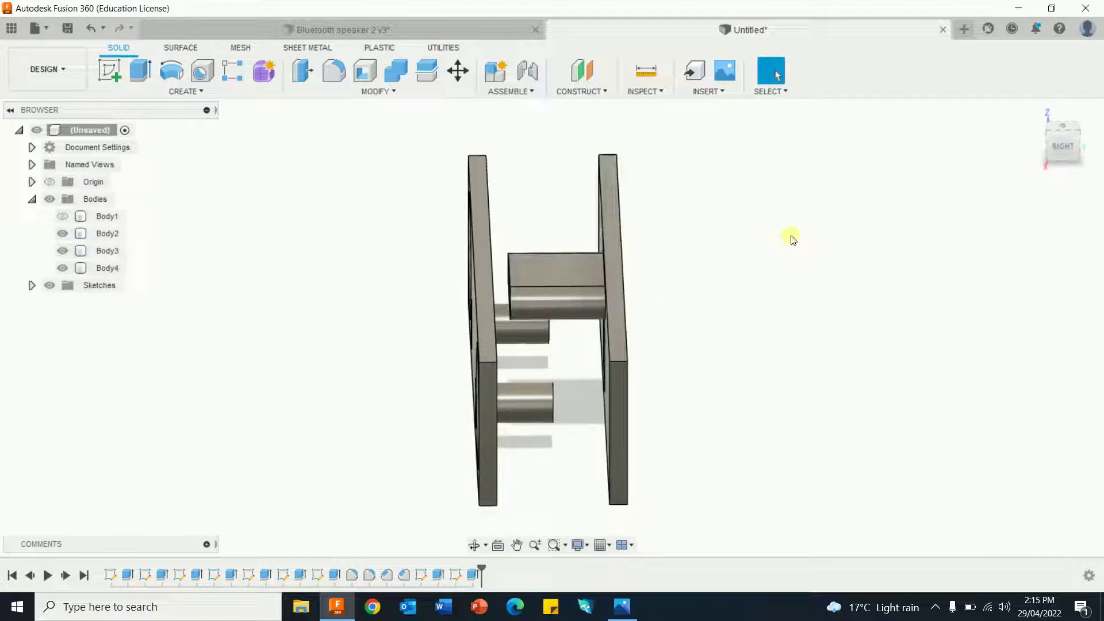
Check the panels with Body1 shown, hide it again, and hide Body2 to leave Body3 and the slot tube visible
{"action": "left_click", "coordinate": [62, 216]}
{"action": "middle_click_drag", "start_coordinate": [650, 362], "coordinate": [776, 347]}
{"action": "left_click", "coordinate": [61, 216]}
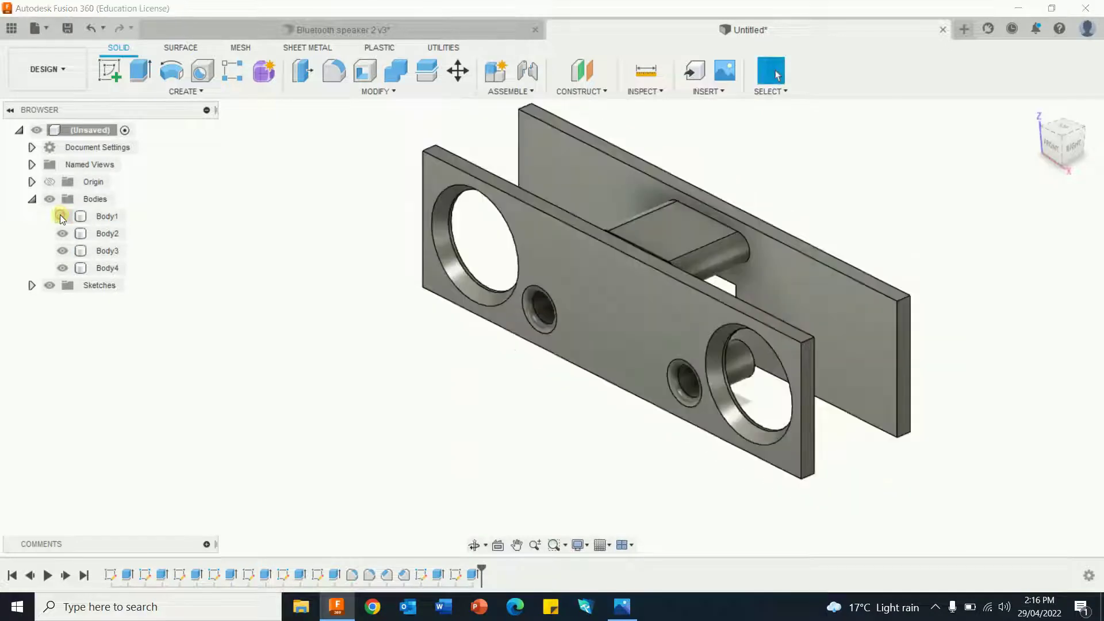
{"action": "left_click", "coordinate": [61, 233]}
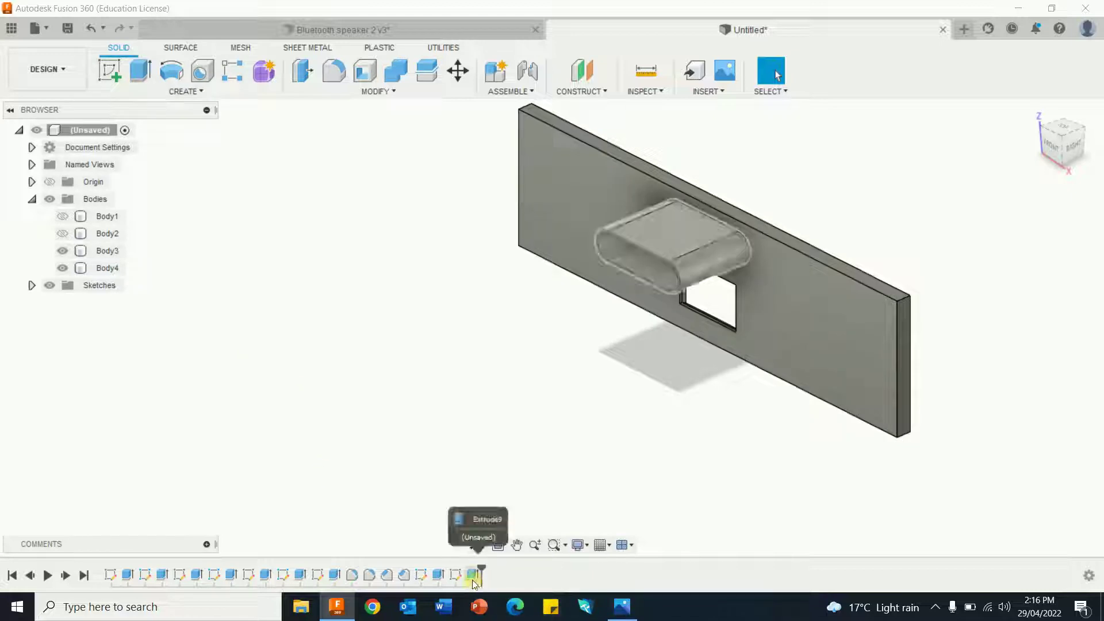
Edit the slot tube's sketch and draw a 5 mm horizontal construction line outward from the rectangular cutout's upper-left corner
{"action": "right_click", "coordinate": [457, 578]}
{"action": "left_click", "coordinate": [486, 430]}
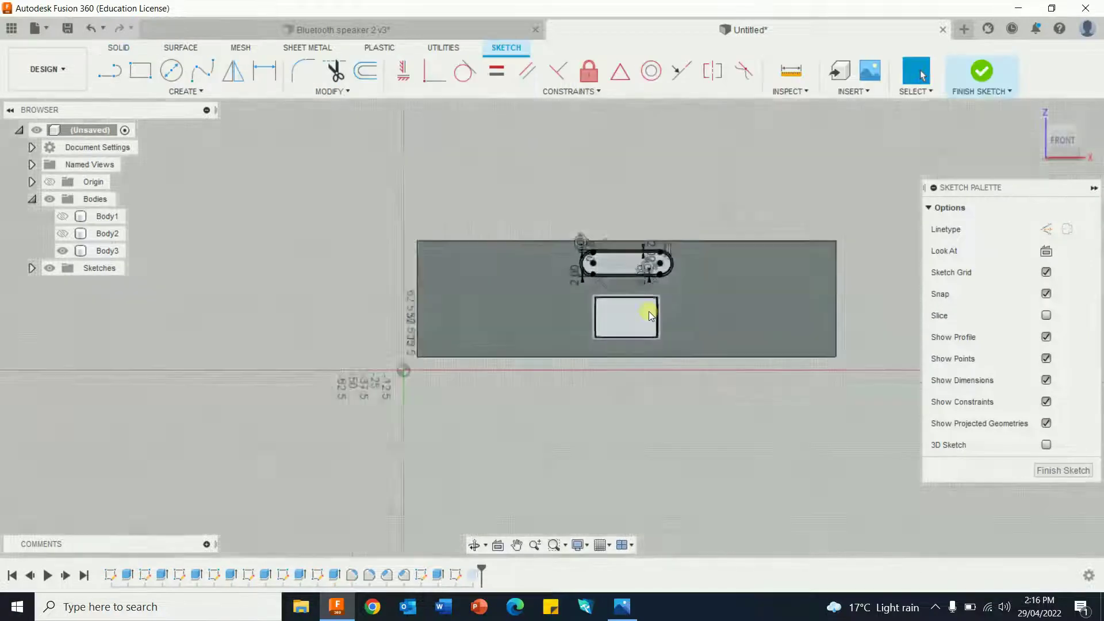
{"action": "scroll", "coordinate": [648, 345], "scroll_direction": "up", "scroll_amount": 6}
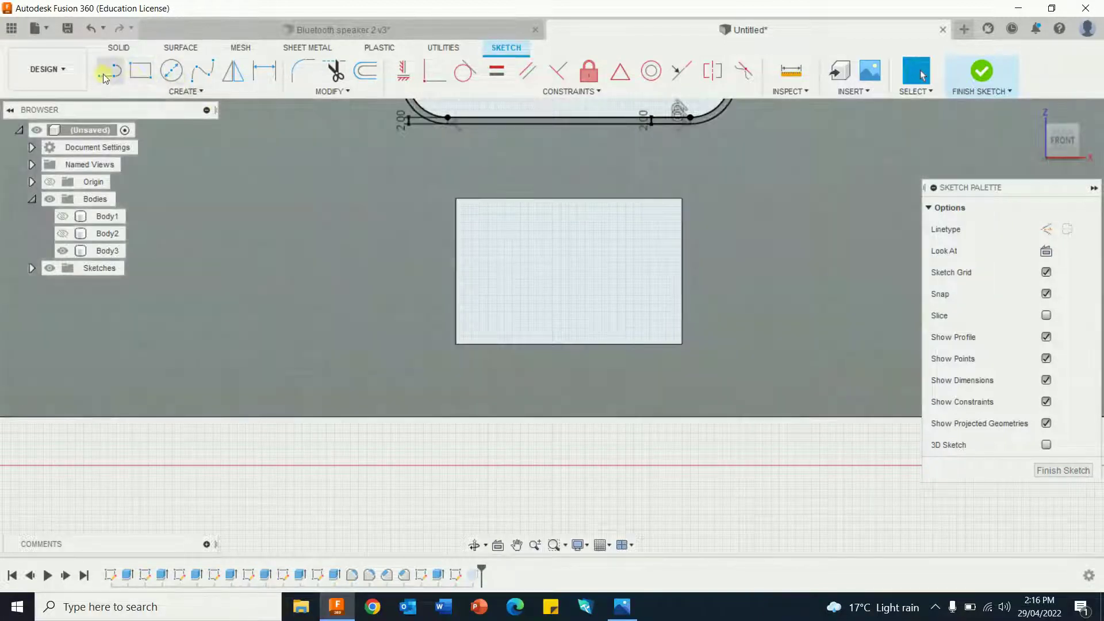
{"action": "left_click", "coordinate": [104, 76]}
{"action": "left_click", "coordinate": [1046, 230]}
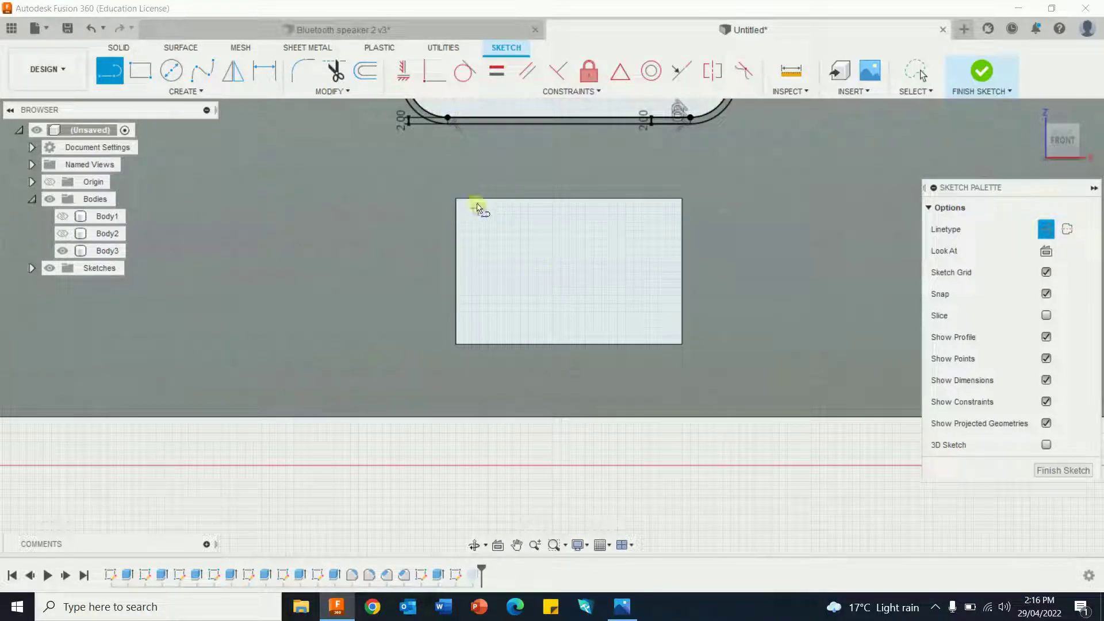
{"action": "left_click", "coordinate": [455, 199]}
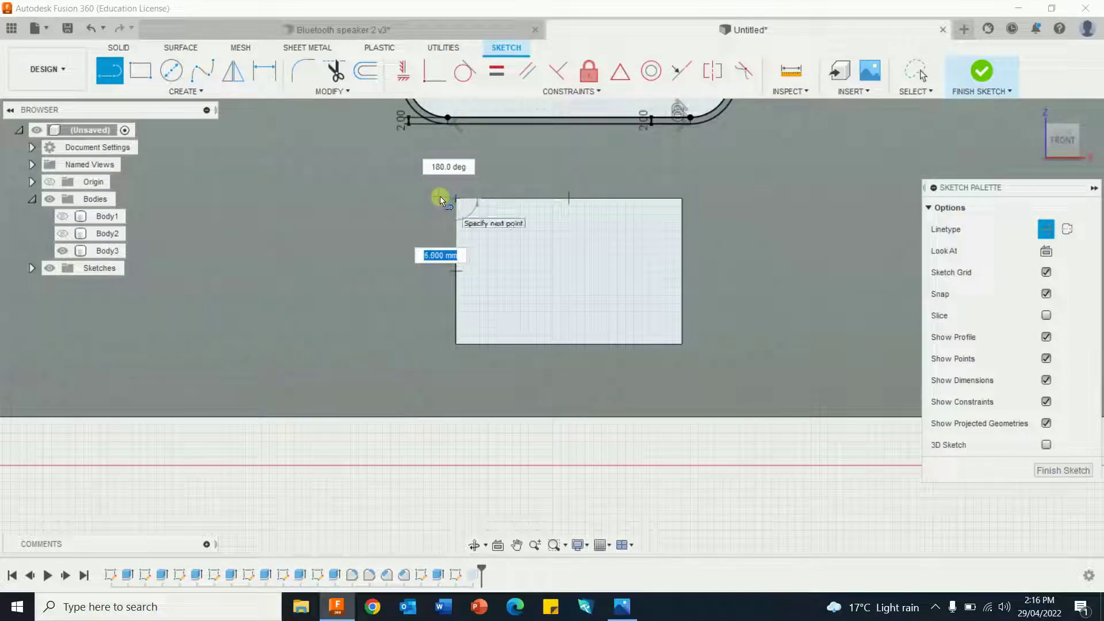
{"action": "type", "text": "5"}
{"action": "key", "text": "Return"}
{"action": "key", "text": "Escape"}
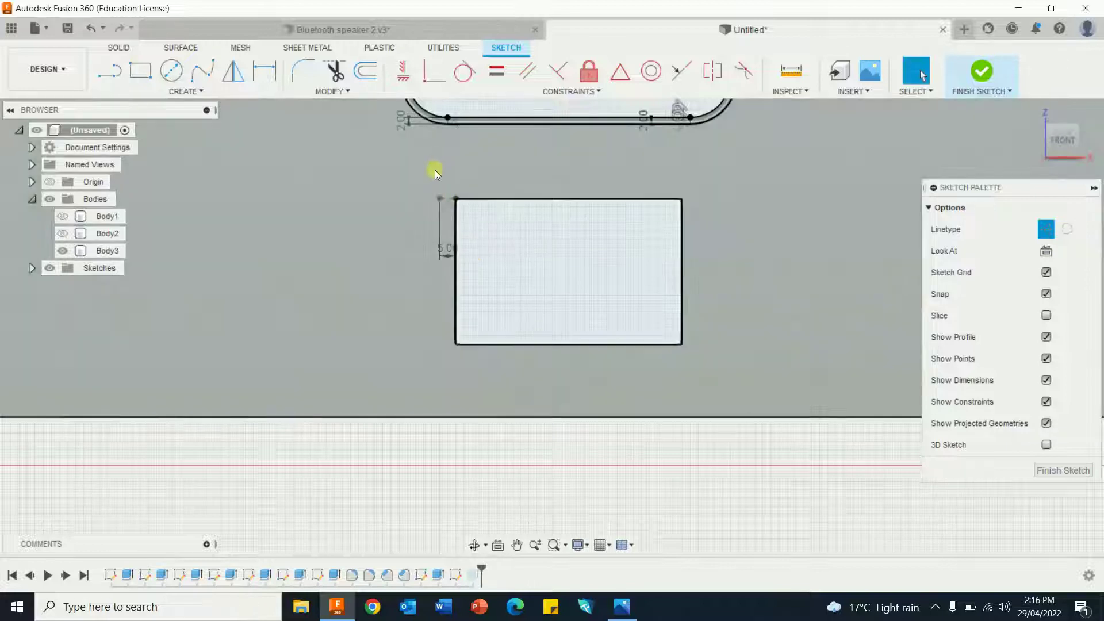
Draw a 5 mm vertical construction line upward from the horizontal line's outer end and turn construction linetype off
{"action": "key", "text": "l"}
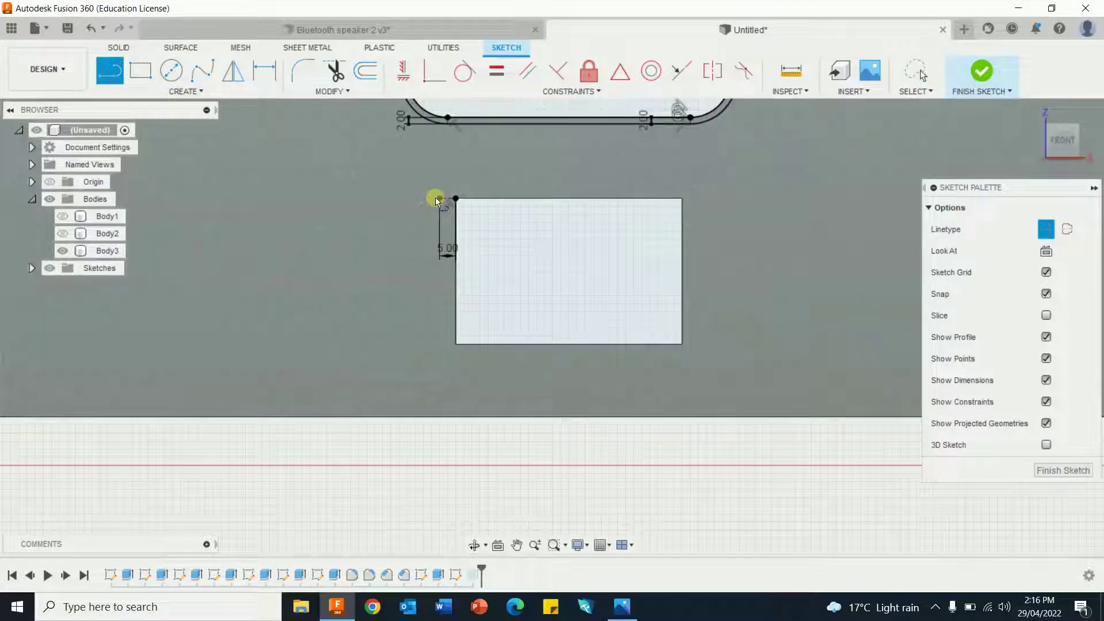
{"action": "left_click", "coordinate": [439, 197]}
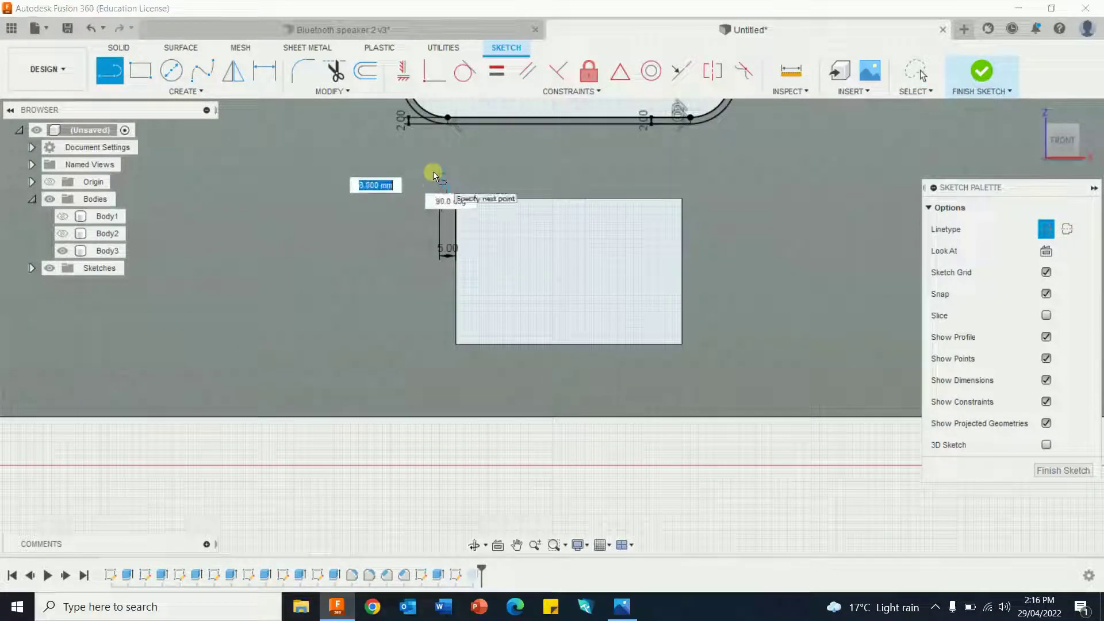
{"action": "type", "text": "1"}
{"action": "key", "text": "Return"}
{"action": "key", "text": "Escape"}
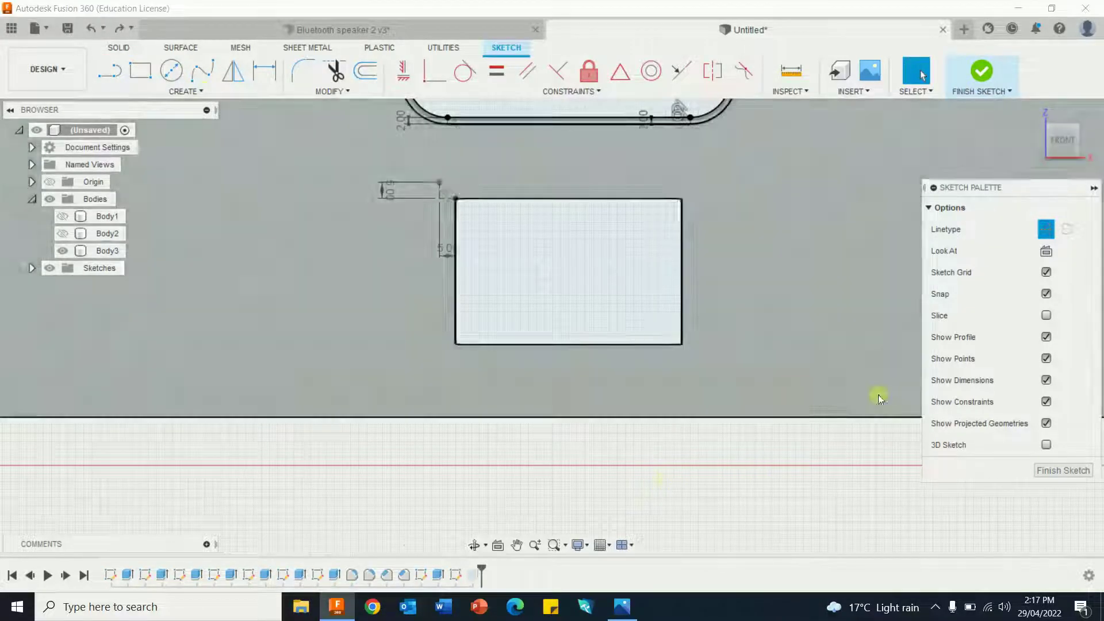
{"action": "left_click", "coordinate": [1046, 228]}
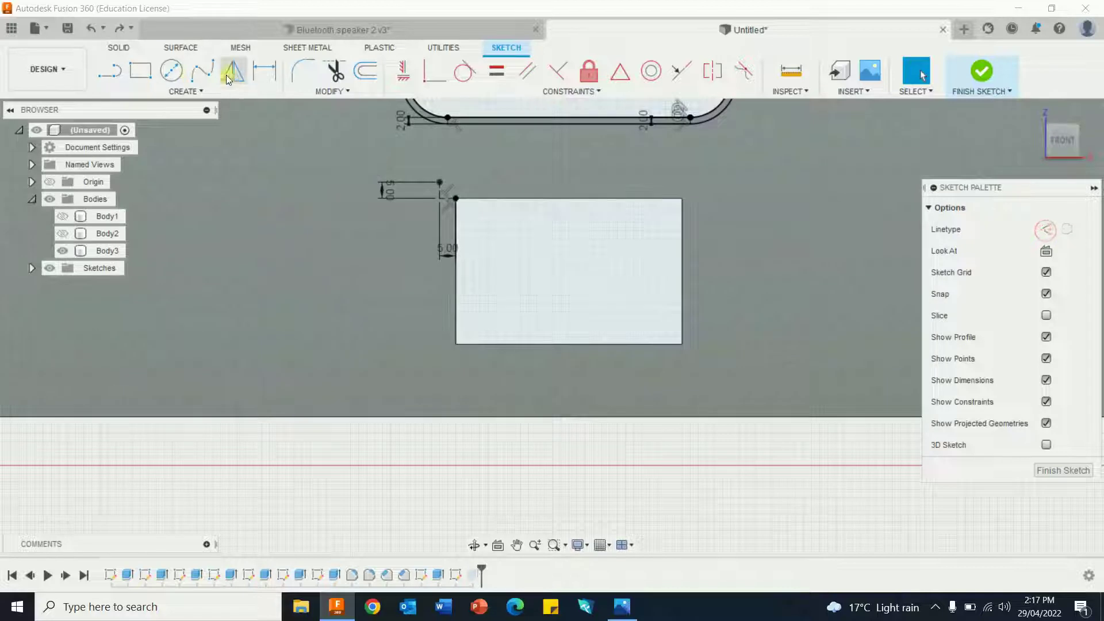
Draw an 80 by 55 mm rectangle around the rectangular cutout, starting from the vertical construction line's upper end
{"action": "left_click", "coordinate": [135, 77]}
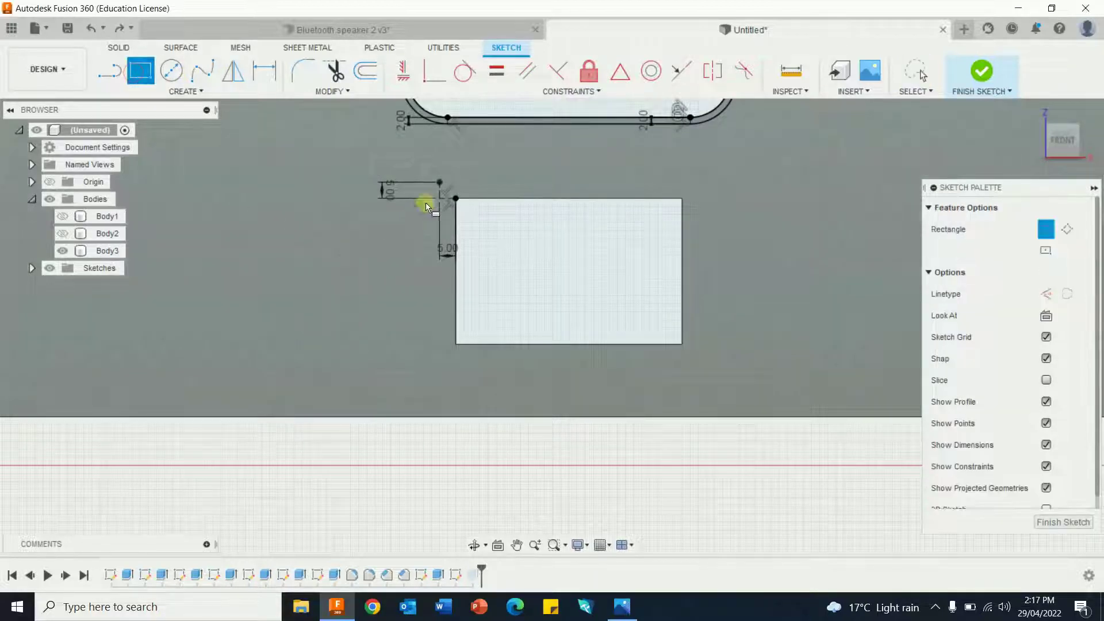
{"action": "left_click", "coordinate": [438, 182]}
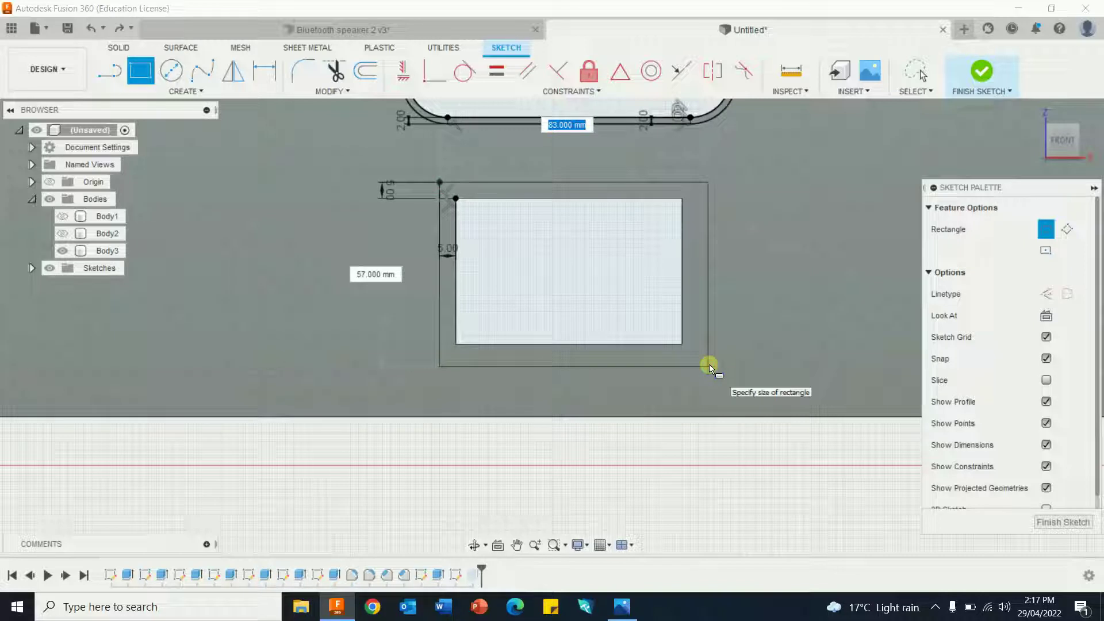
{"action": "type", "text": "80"}
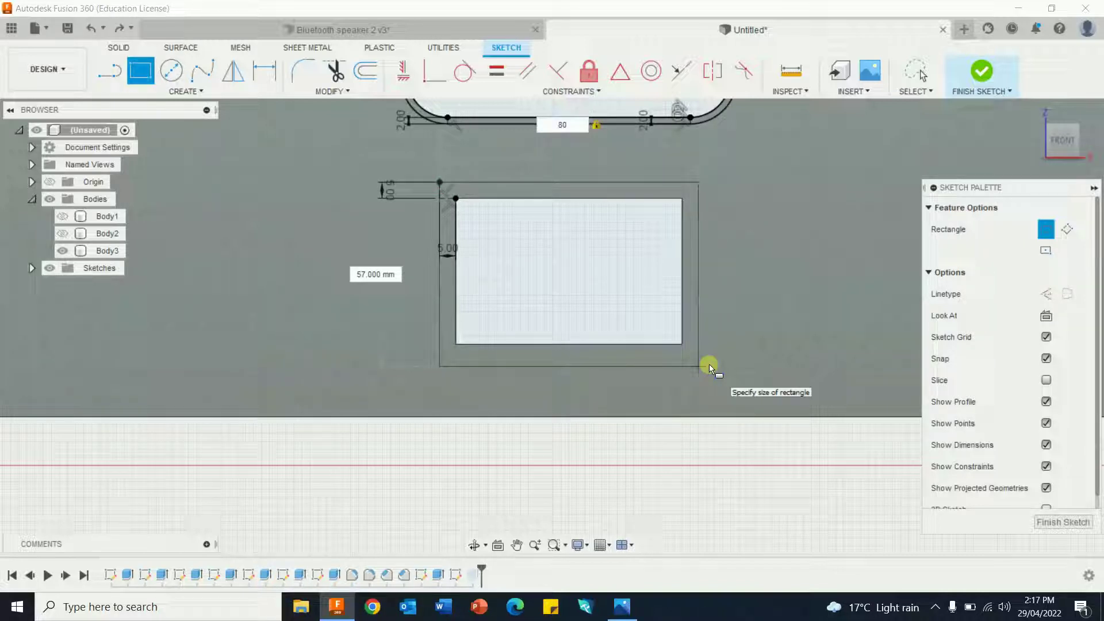
{"action": "key", "text": "Tab"}
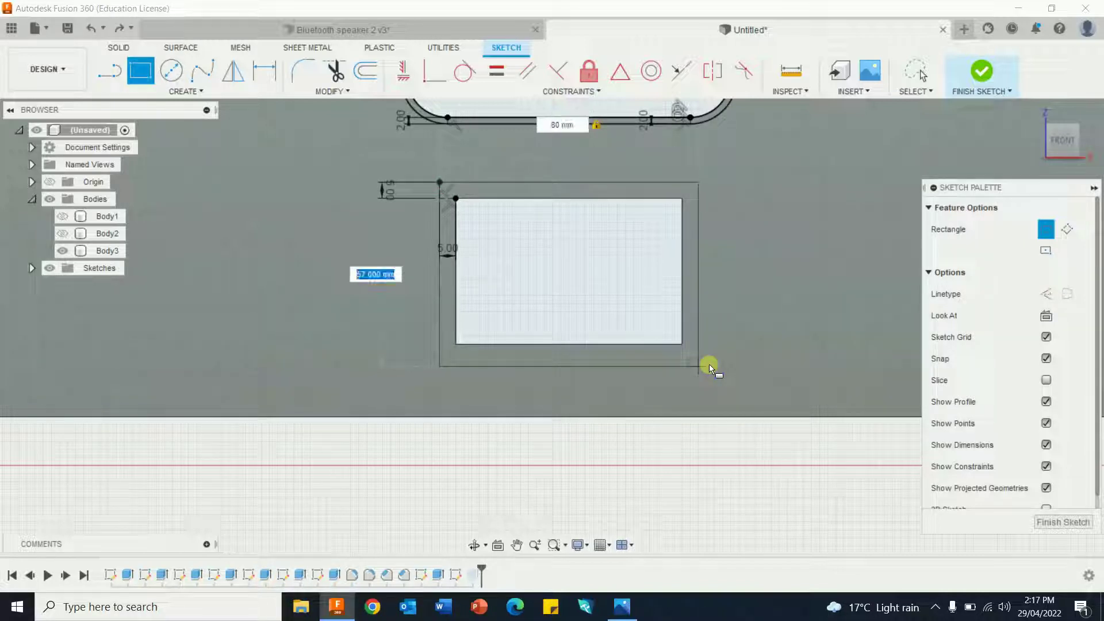
{"action": "type", "text": "55"}
{"action": "key", "text": "Return"}
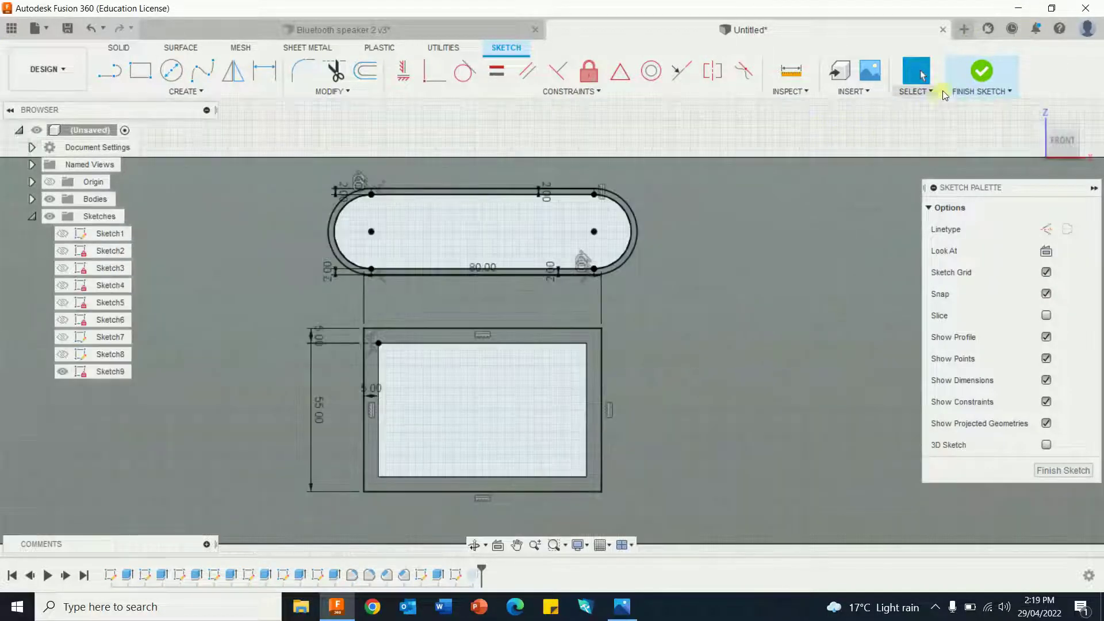
Finish the sketch and make Sketch9 visible on the panel
{"action": "left_click", "coordinate": [979, 72]}
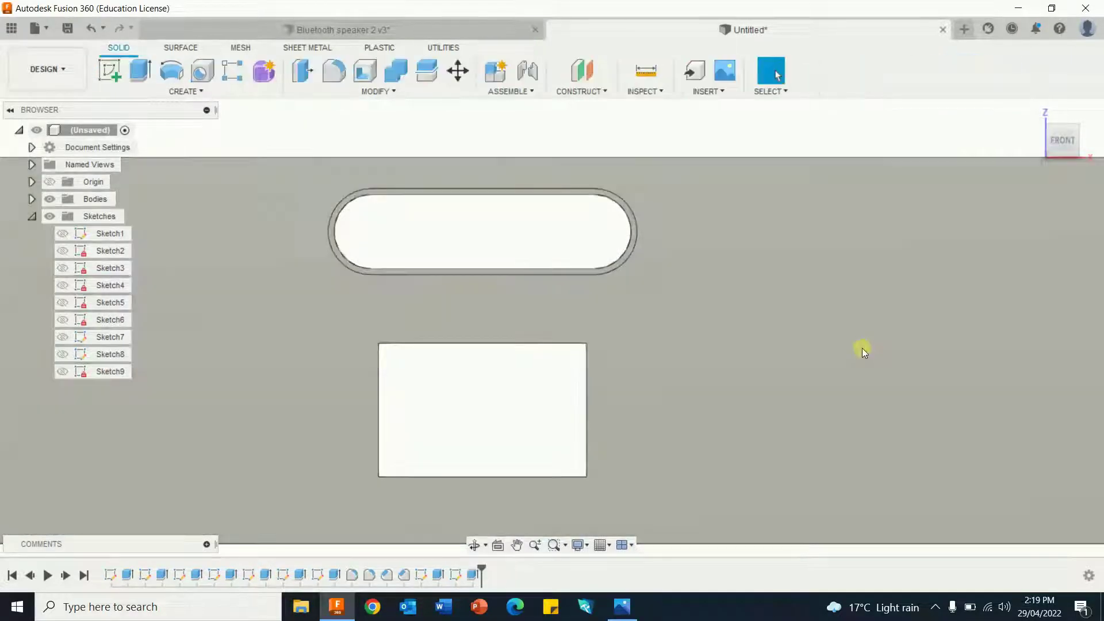
{"action": "middle_click_drag", "start_coordinate": [860, 350], "coordinate": [816, 360], "text": "shift"}
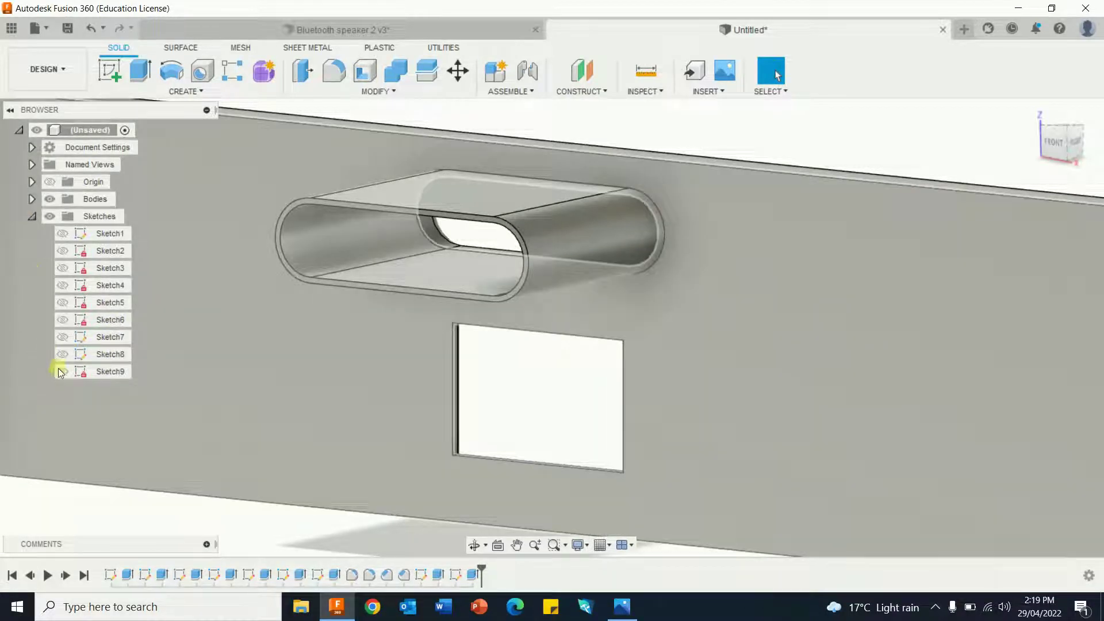
{"action": "left_click", "coordinate": [62, 371]}
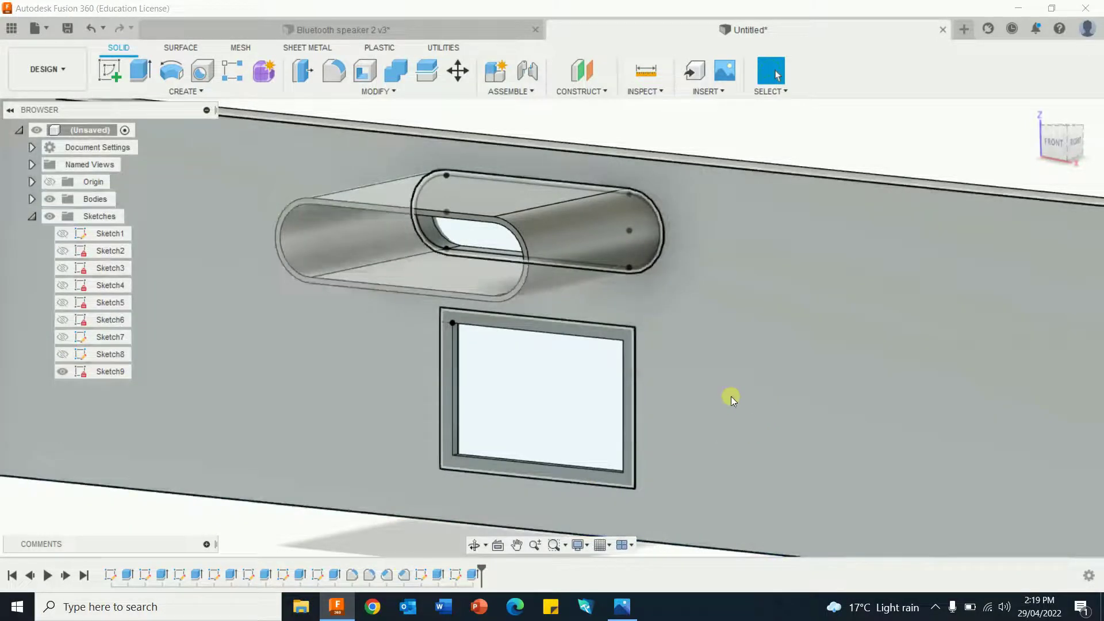
{"action": "right_click", "coordinate": [788, 389]}
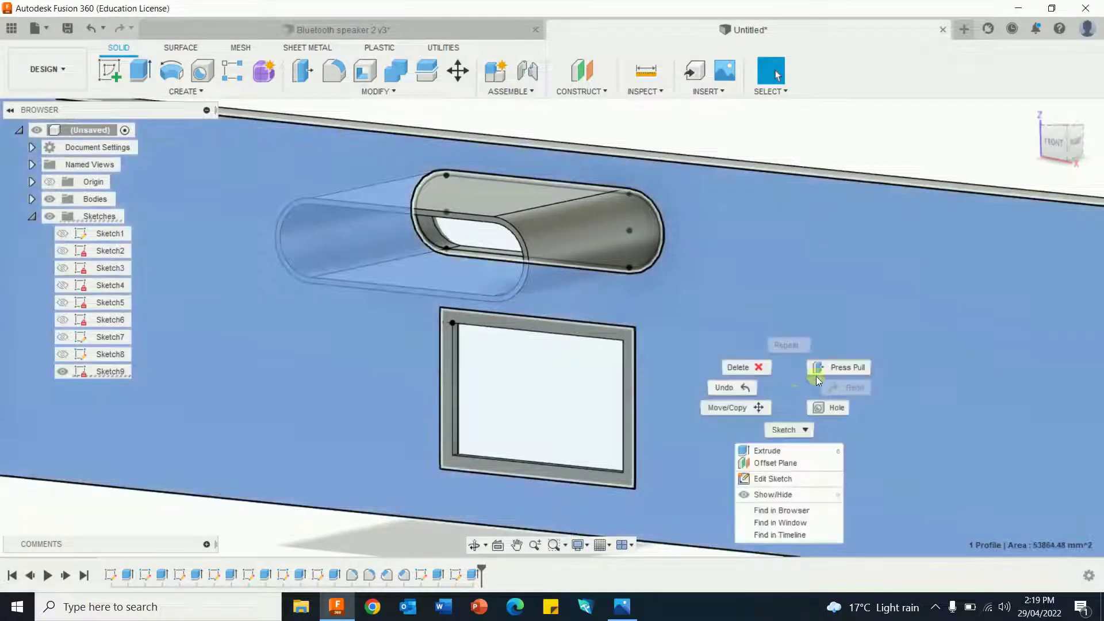
{"action": "left_click", "coordinate": [852, 365]}
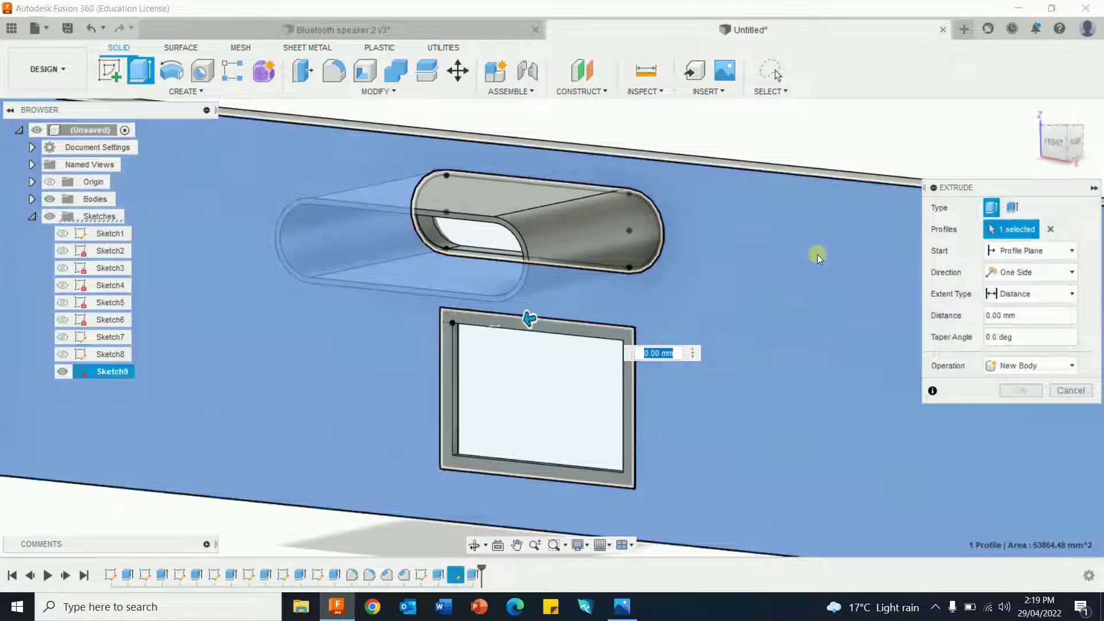
{"action": "left_click", "coordinate": [860, 136]}
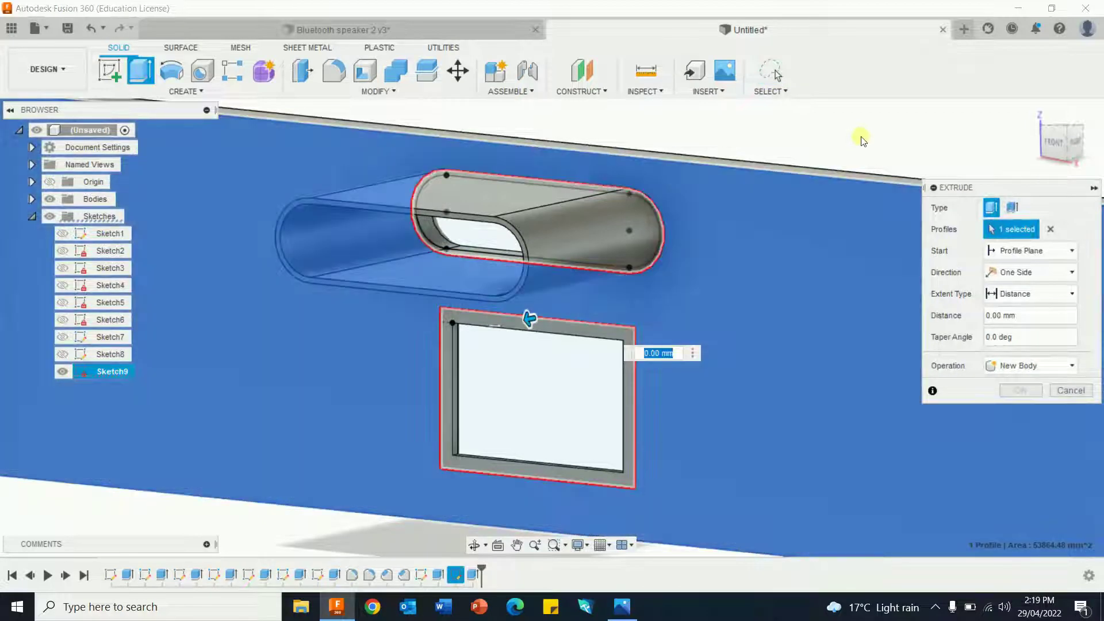
{"action": "left_click", "coordinate": [1075, 394]}
Extrude the rectangular frame profile and the cutout area inside it together by 3 mm as a new body
{"action": "right_click", "coordinate": [900, 134]}
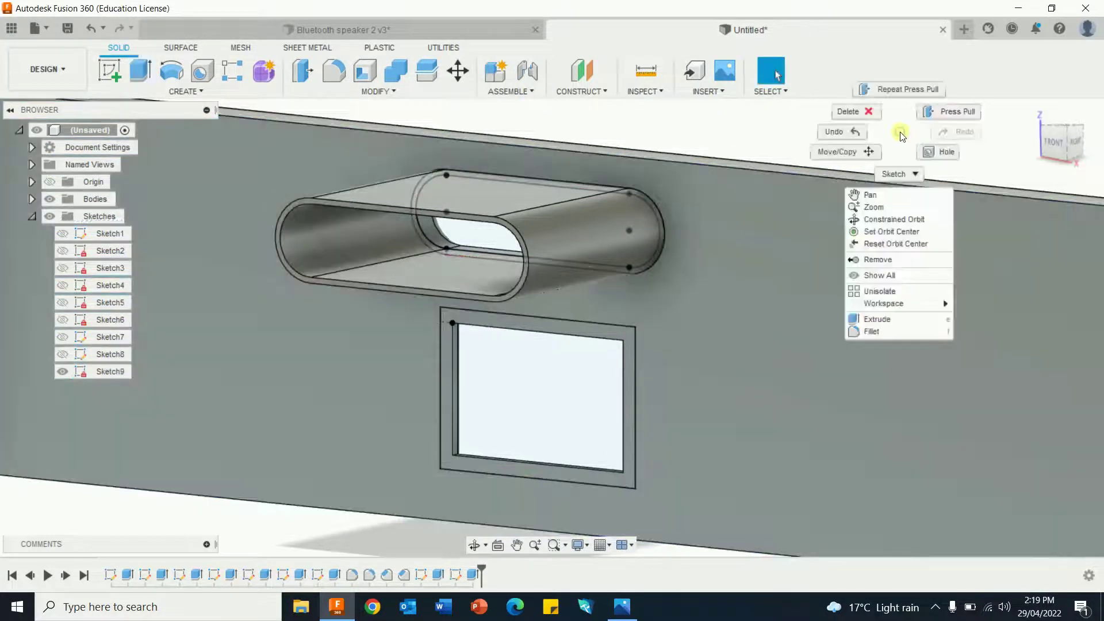
{"action": "left_click", "coordinate": [953, 120]}
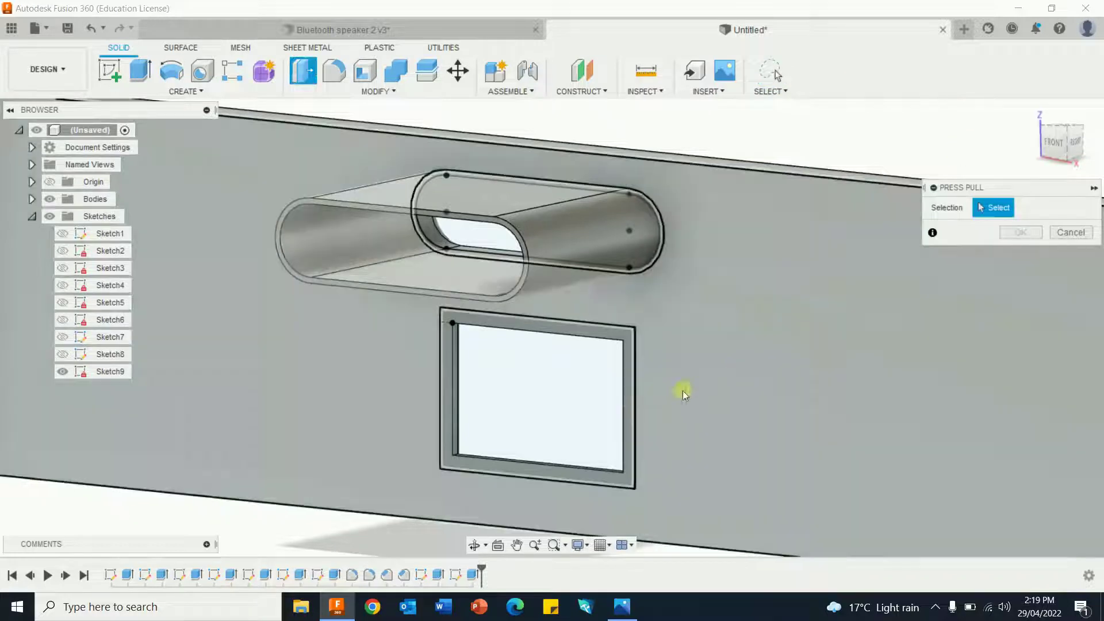
{"action": "left_click", "coordinate": [628, 402]}
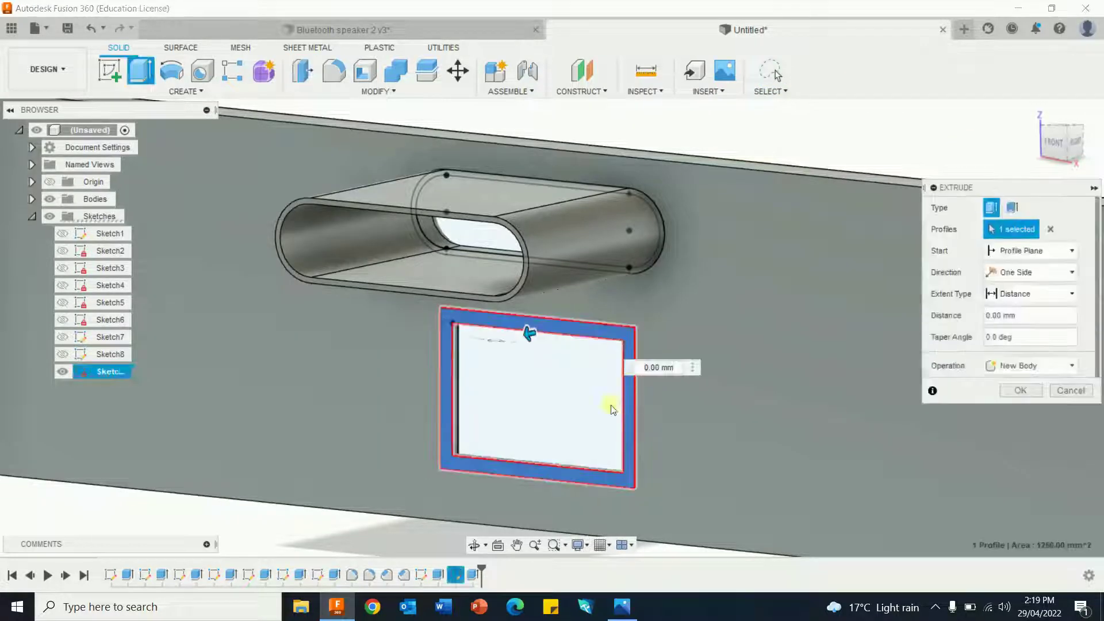
{"action": "left_click", "coordinate": [555, 405]}
{"action": "left_click_drag", "start_coordinate": [527, 402], "coordinate": [523, 401]}
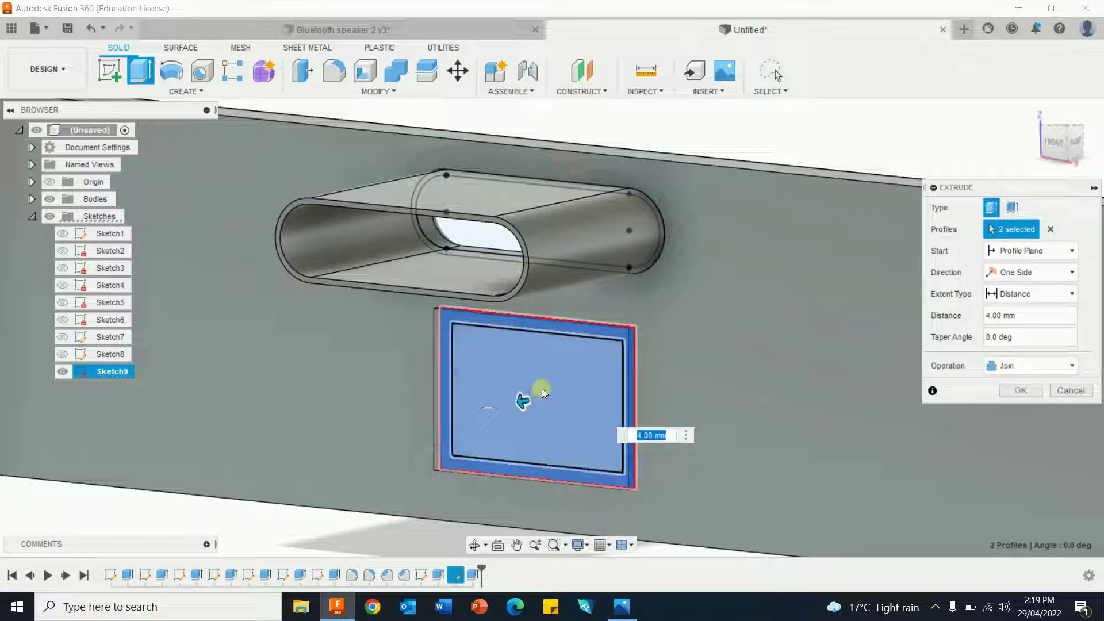
{"action": "type", "text": "3"}
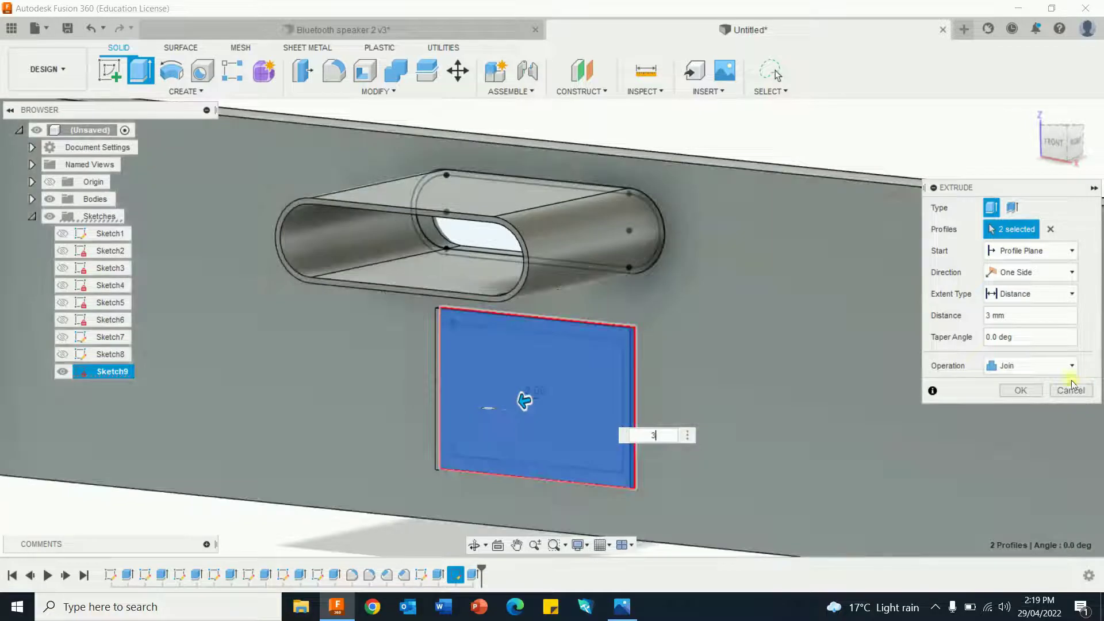
{"action": "left_click", "coordinate": [1072, 366]}
{"action": "left_click", "coordinate": [1012, 435]}
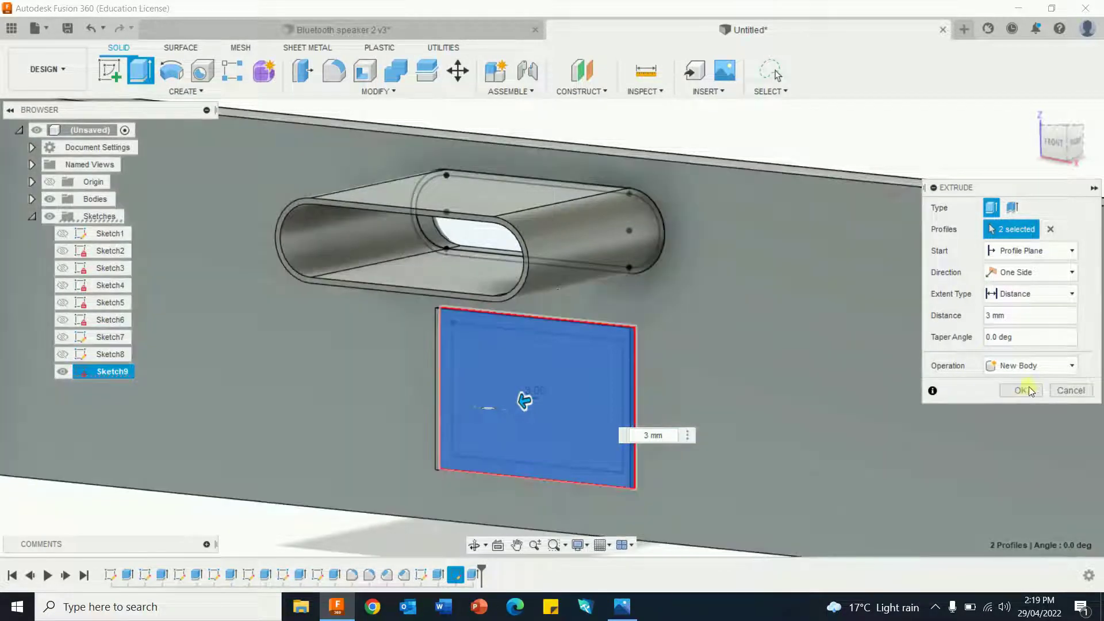
{"action": "left_click", "coordinate": [1027, 389]}
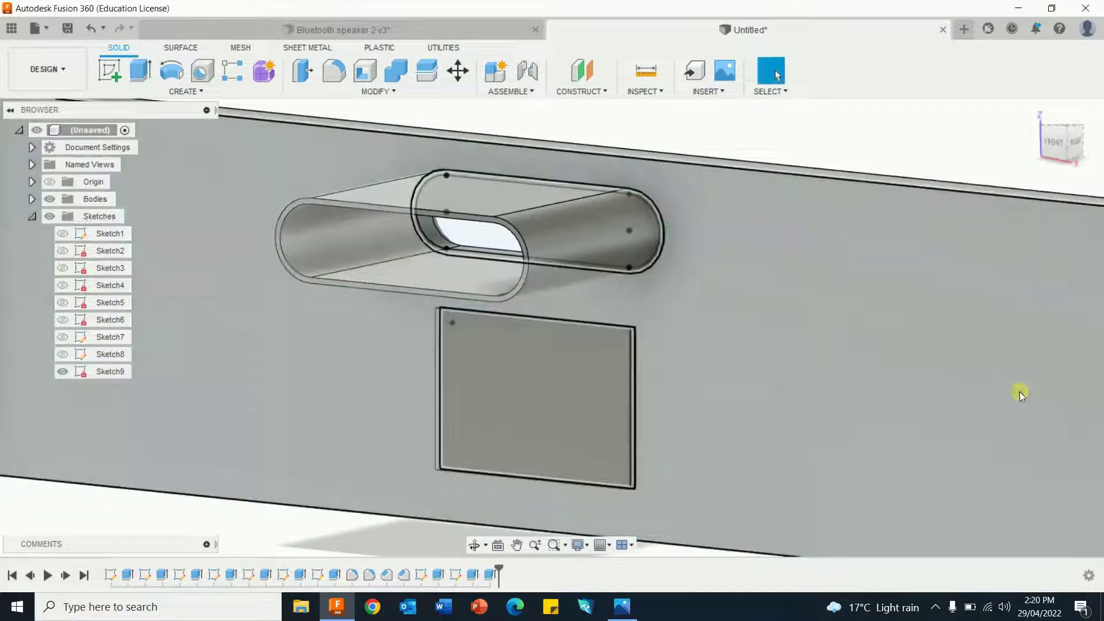
Inspect the new plate through the rectangular cutout from the back of the panel
{"action": "middle_click_drag", "start_coordinate": [1026, 360], "coordinate": [885, 423], "text": "shift"}
{"action": "scroll", "coordinate": [591, 412], "scroll_direction": "up", "scroll_amount": 5}
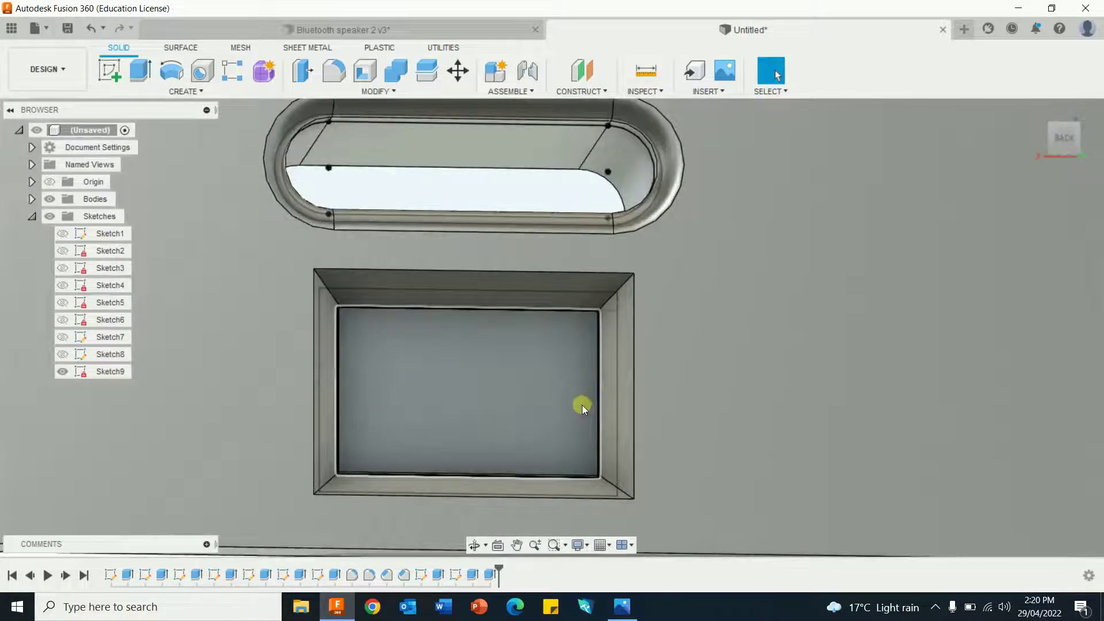
{"action": "middle_click_drag", "start_coordinate": [508, 382], "coordinate": [669, 371]}
{"action": "middle_click_drag", "start_coordinate": [594, 381], "coordinate": [627, 380]}
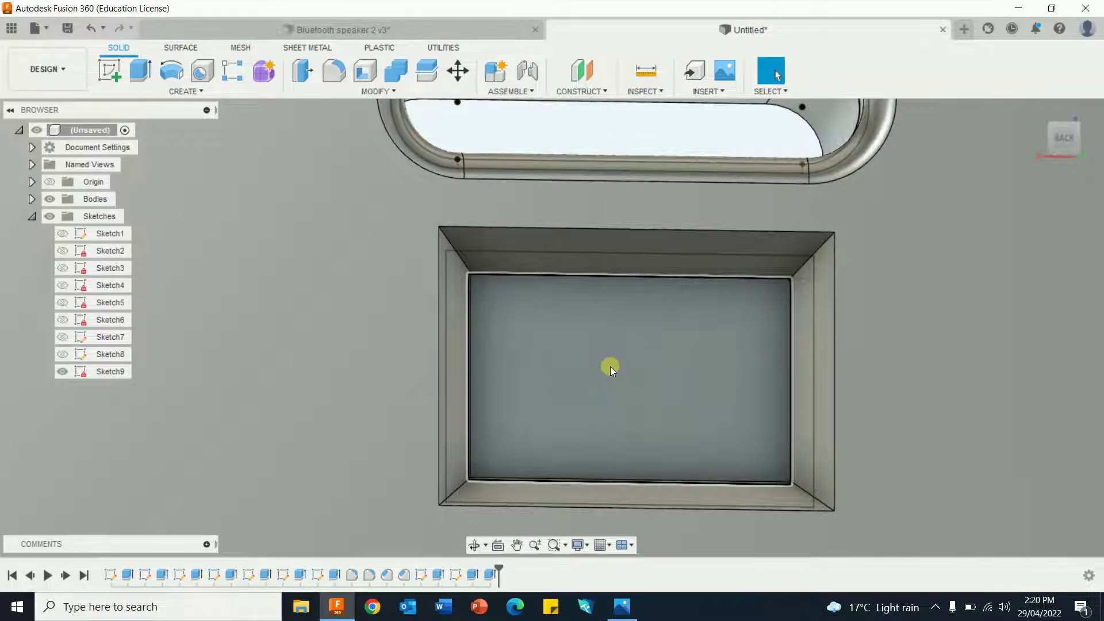
Switch to Photos to look through the reference pictures of the finished speaker, and return to the model
{"action": "left_click", "coordinate": [621, 608]}
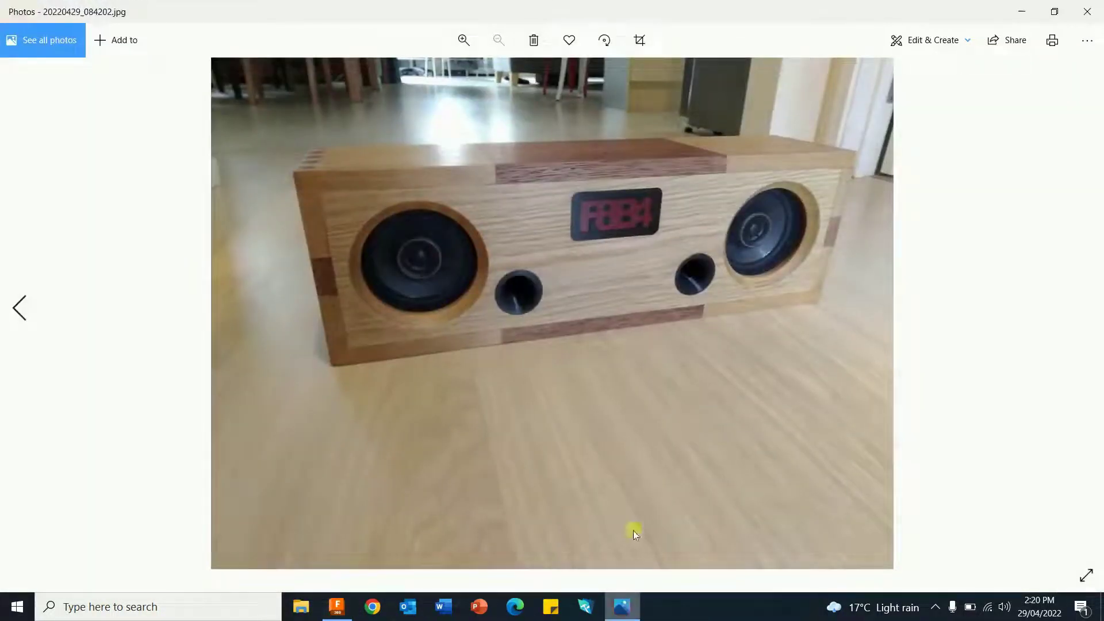
{"action": "key", "text": "Right"}
{"action": "left_click", "coordinate": [1019, 12]}
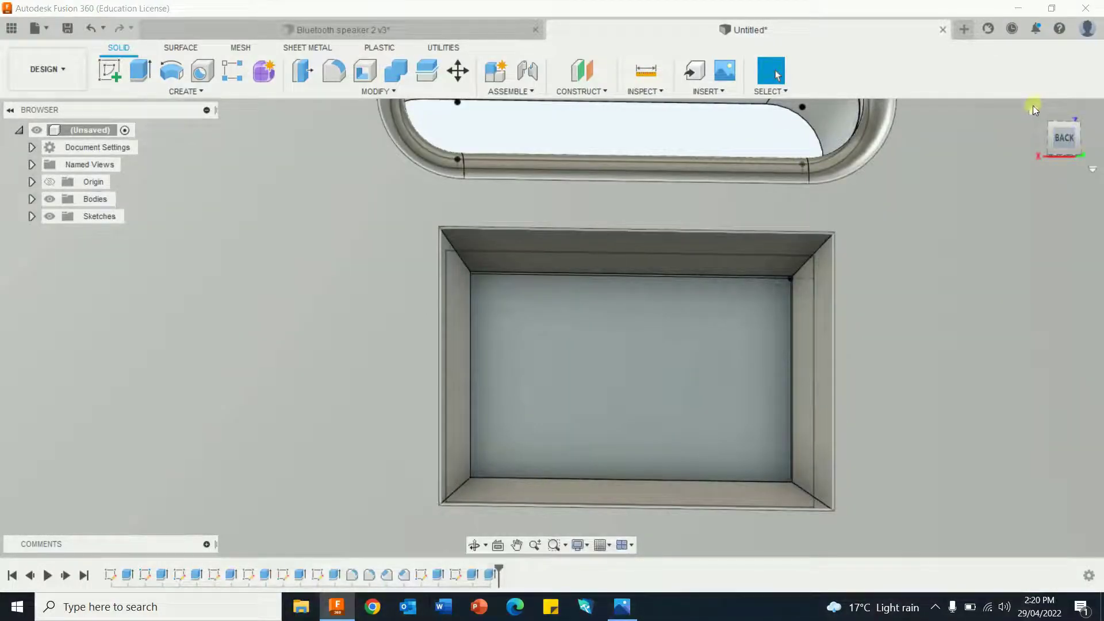
Return to the home view and hide Body5, the plate covering the rectangular cutout
{"action": "left_click", "coordinate": [1033, 109]}
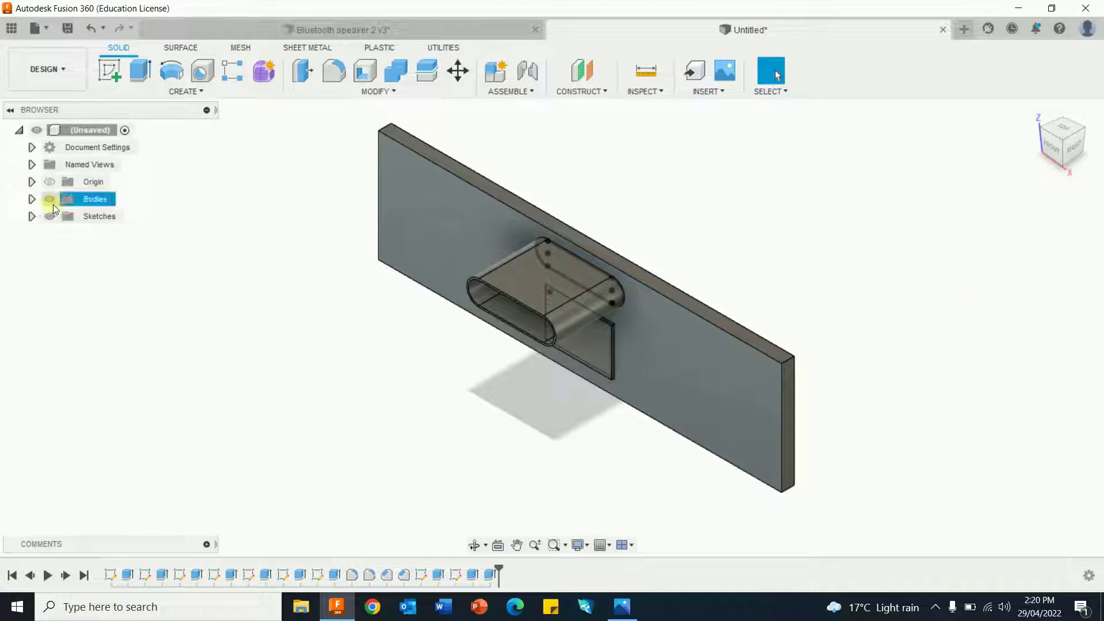
{"action": "left_click", "coordinate": [32, 199]}
{"action": "left_click", "coordinate": [63, 286]}
{"action": "left_click", "coordinate": [62, 285]}
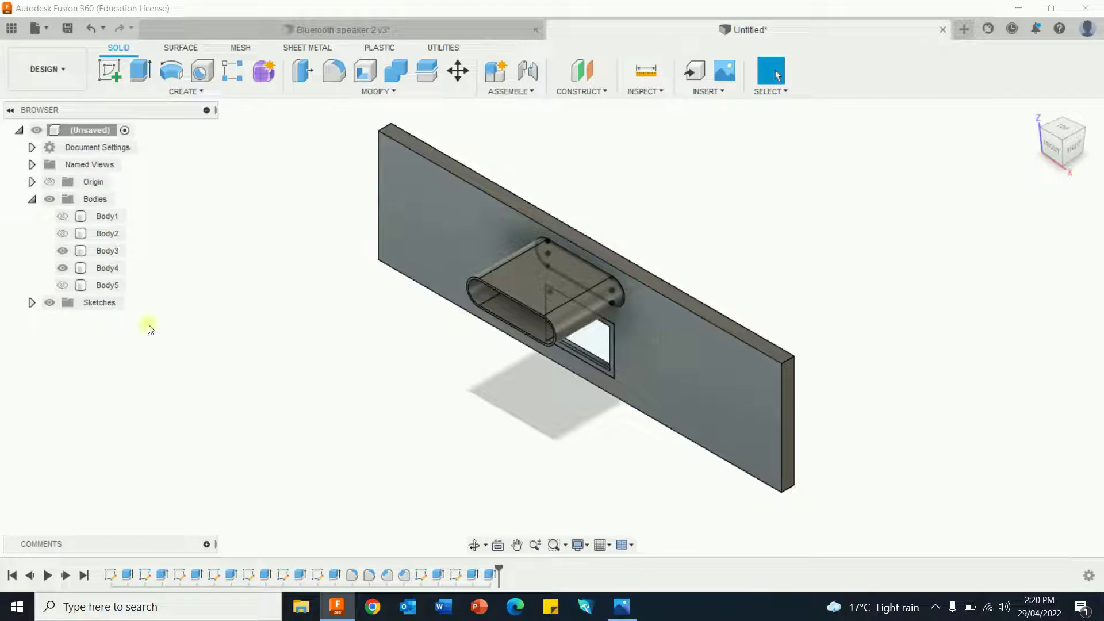
Show Body5, the plate over the rectangular cutout, and hide Body3 and Body4
{"action": "left_click", "coordinate": [62, 285]}
{"action": "left_click", "coordinate": [62, 268]}
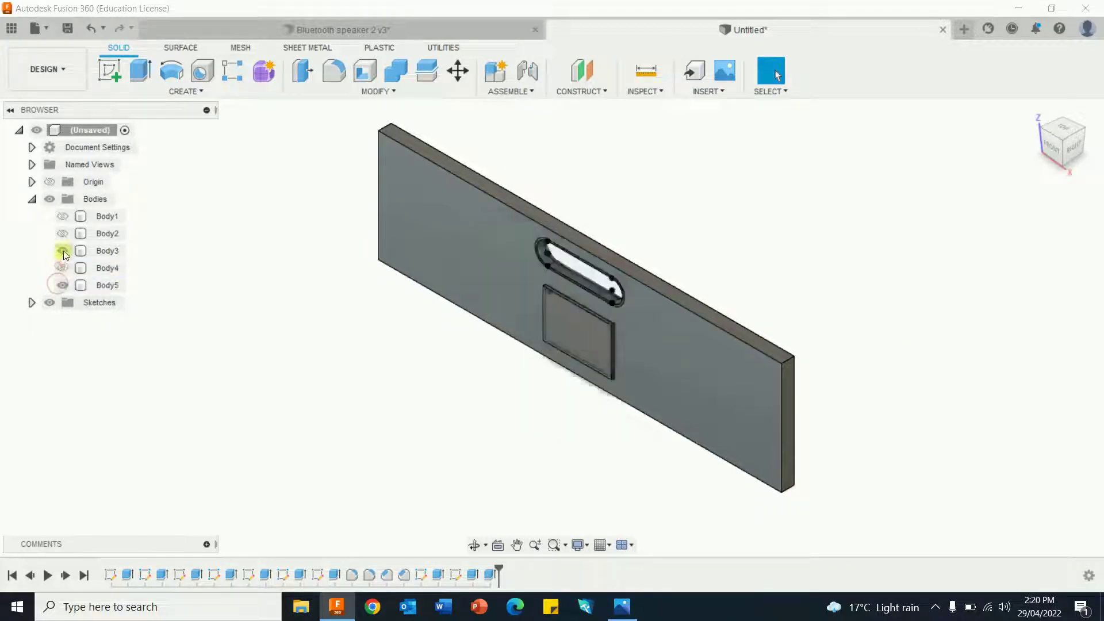
{"action": "left_click", "coordinate": [62, 251]}
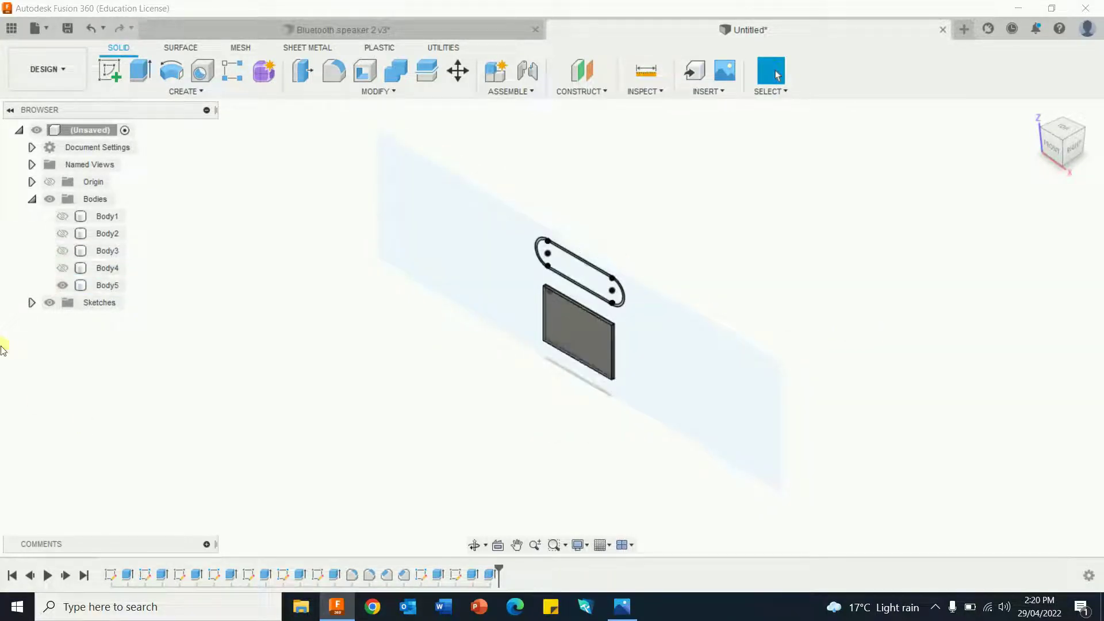
Expand the sketch list and open Sketch9, which holds the slot and rectangle outlines, for editing
{"action": "left_click", "coordinate": [32, 303]}
{"action": "left_click", "coordinate": [62, 458]}
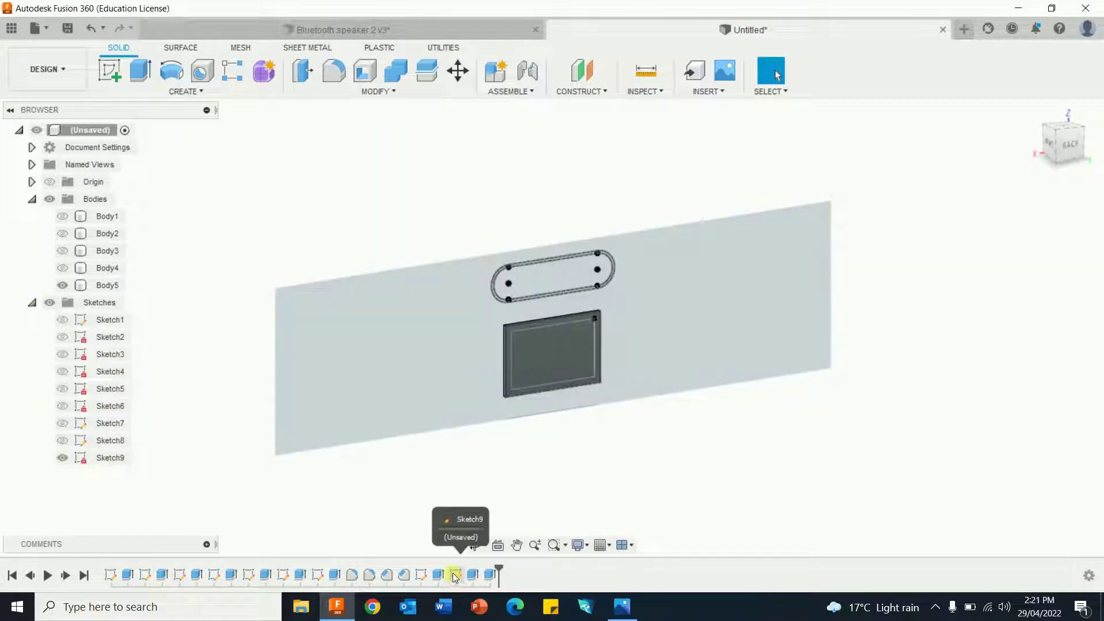
{"action": "right_click", "coordinate": [455, 575]}
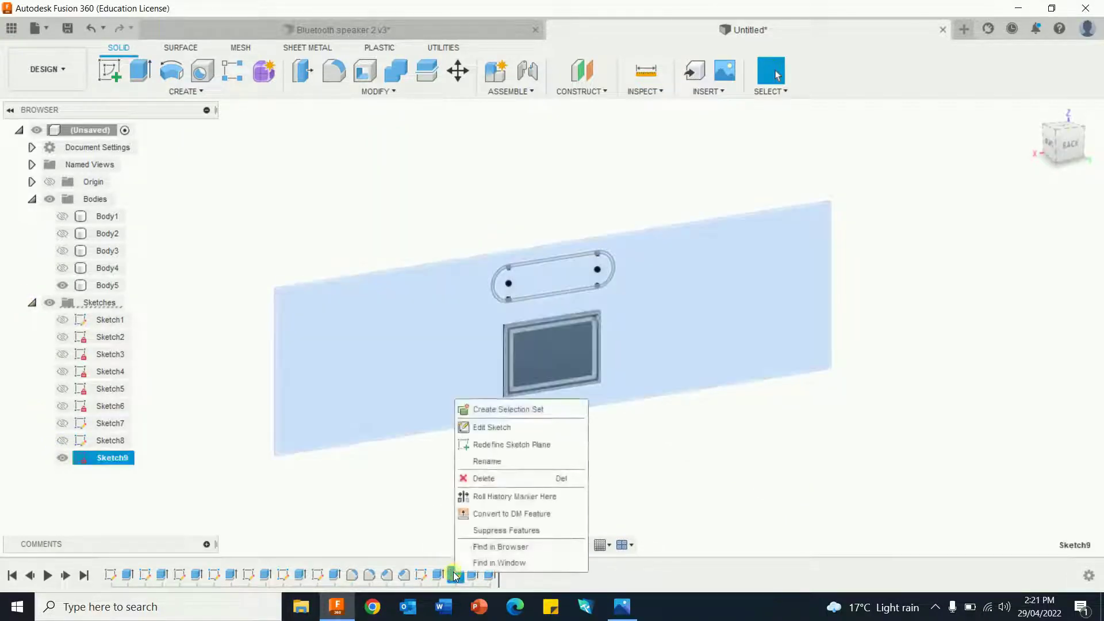
{"action": "left_click", "coordinate": [495, 427]}
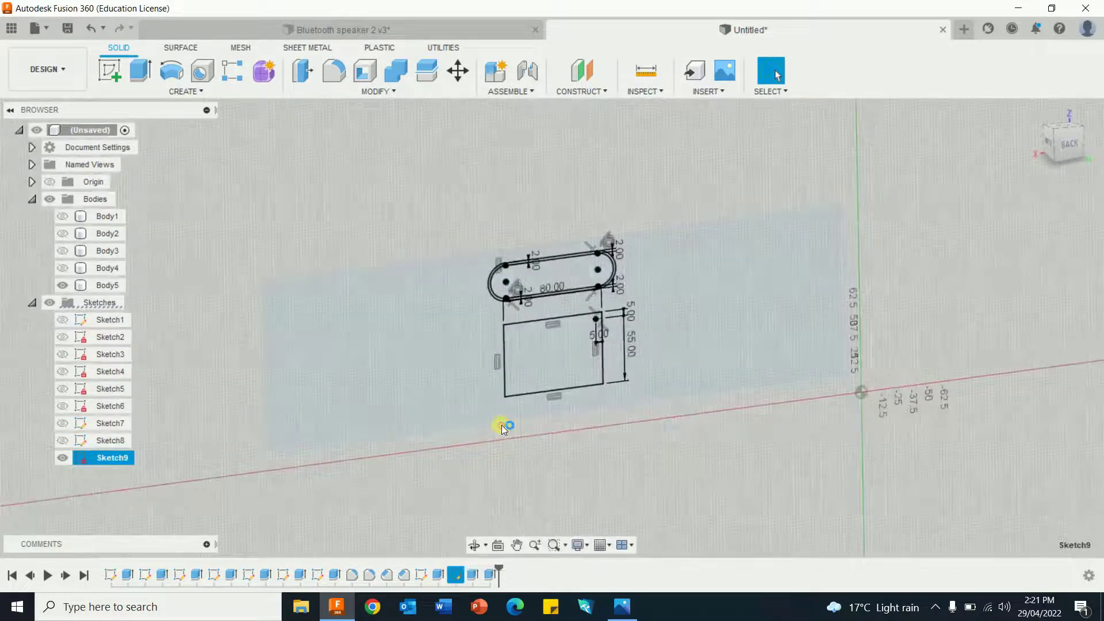
{"action": "scroll", "coordinate": [572, 419], "scroll_direction": "up", "scroll_amount": 6}
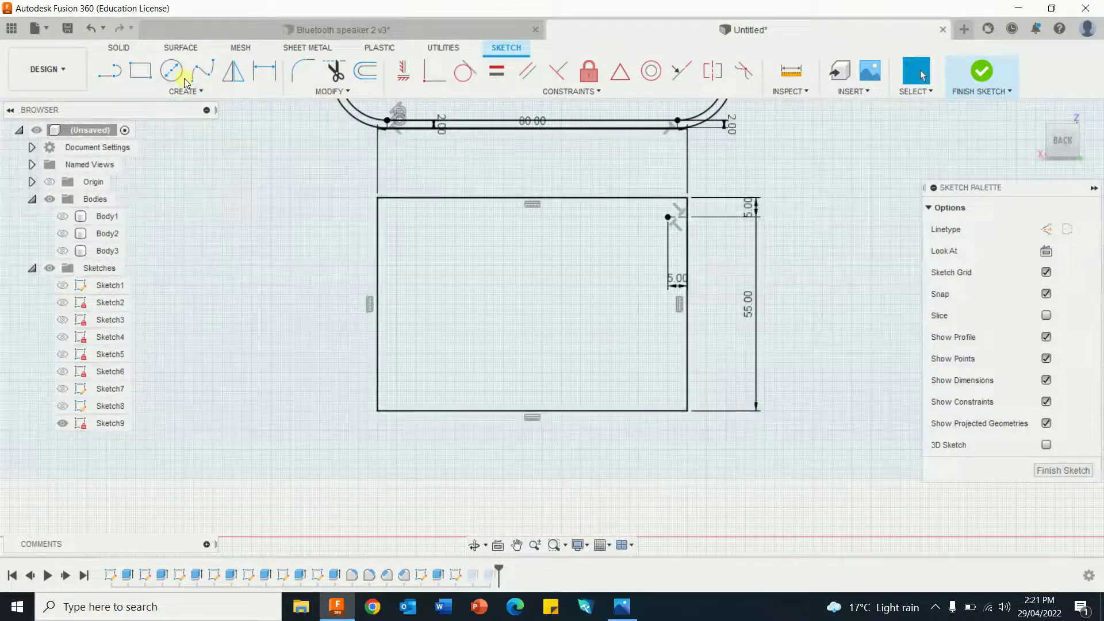
Sketch a 15 mm diameter circle in the rectangle's upper right area, centred at about X 231.5, Z 70 mm
{"action": "left_click", "coordinate": [177, 74]}
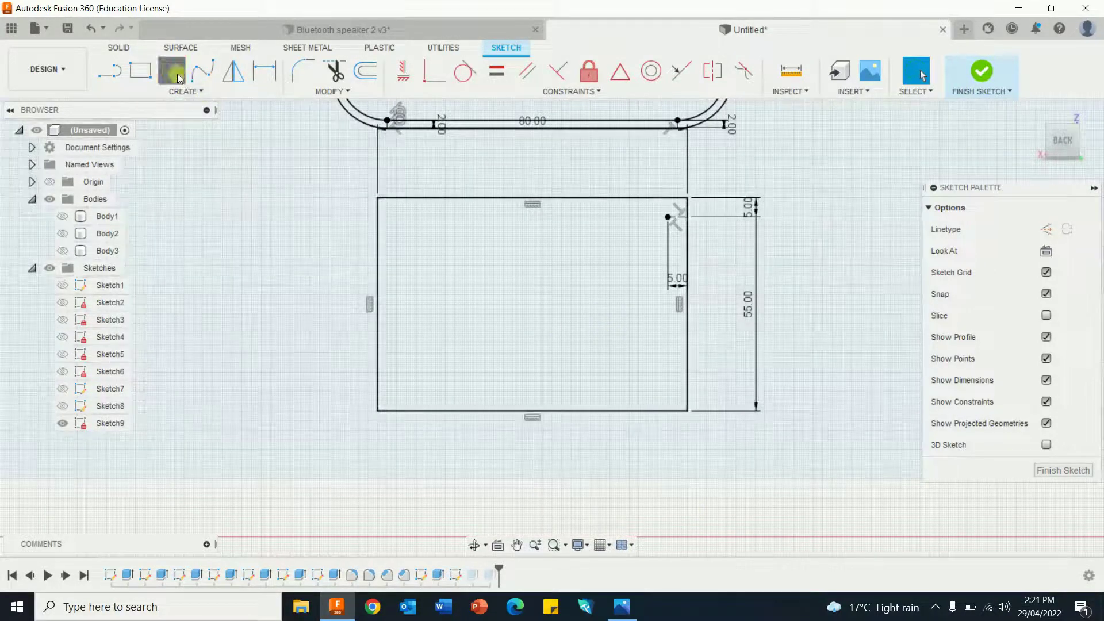
{"action": "left_click", "coordinate": [588, 256]}
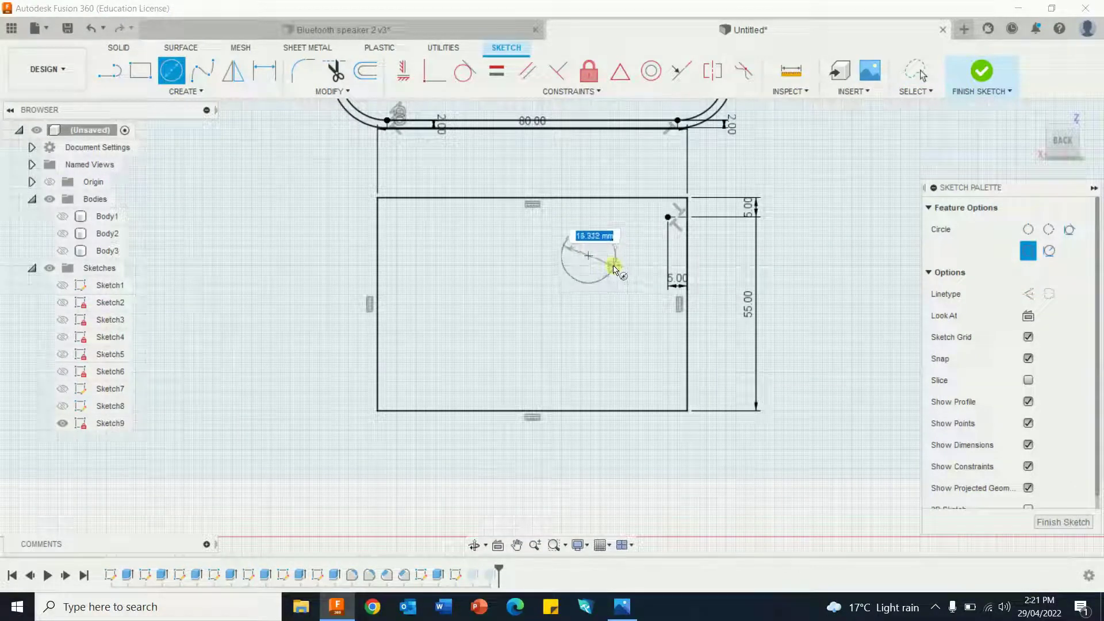
{"action": "type", "text": "15"}
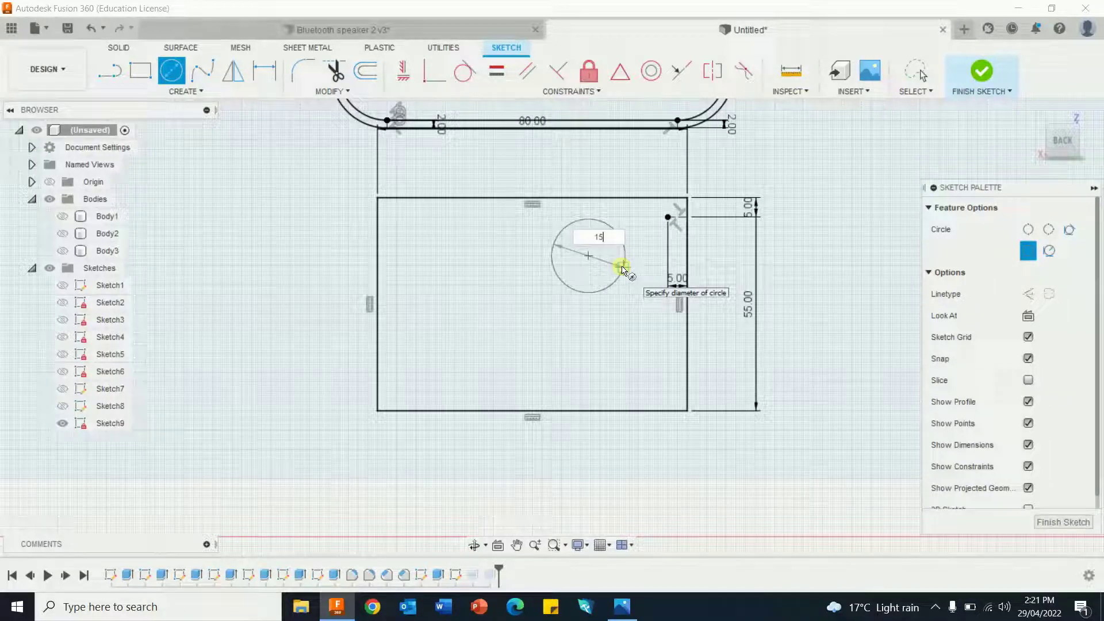
{"action": "key", "text": "Return"}
{"action": "key", "text": "Escape"}
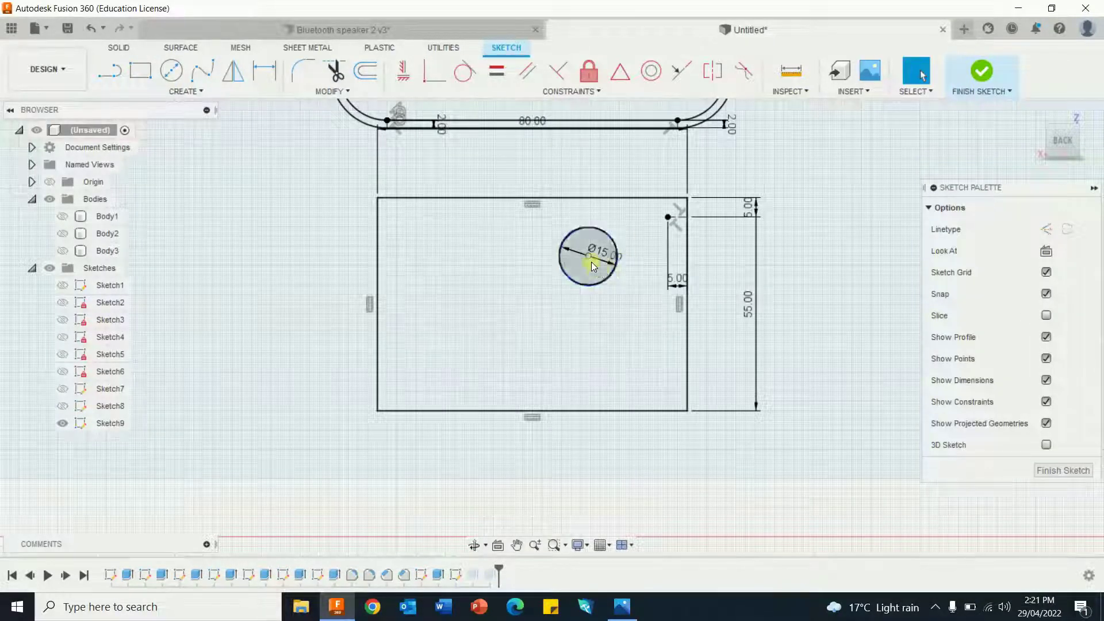
{"action": "mouse_move", "coordinate": [589, 256]}
{"action": "left_mouse_down"}
{"action": "mouse_move", "coordinate": [590, 269]}
{"action": "mouse_move", "coordinate": [604, 264]}
{"action": "left_mouse_up"}
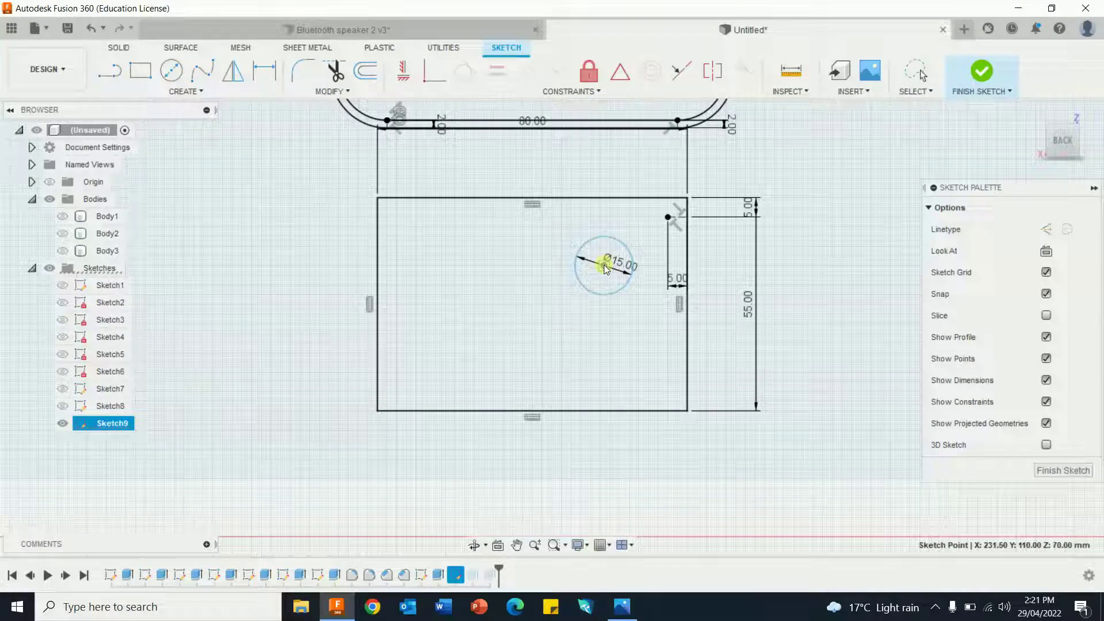
Sketch a 10 mm diameter circle in the rectangle's lower left area and shift it slightly inward
{"action": "left_click", "coordinate": [170, 70]}
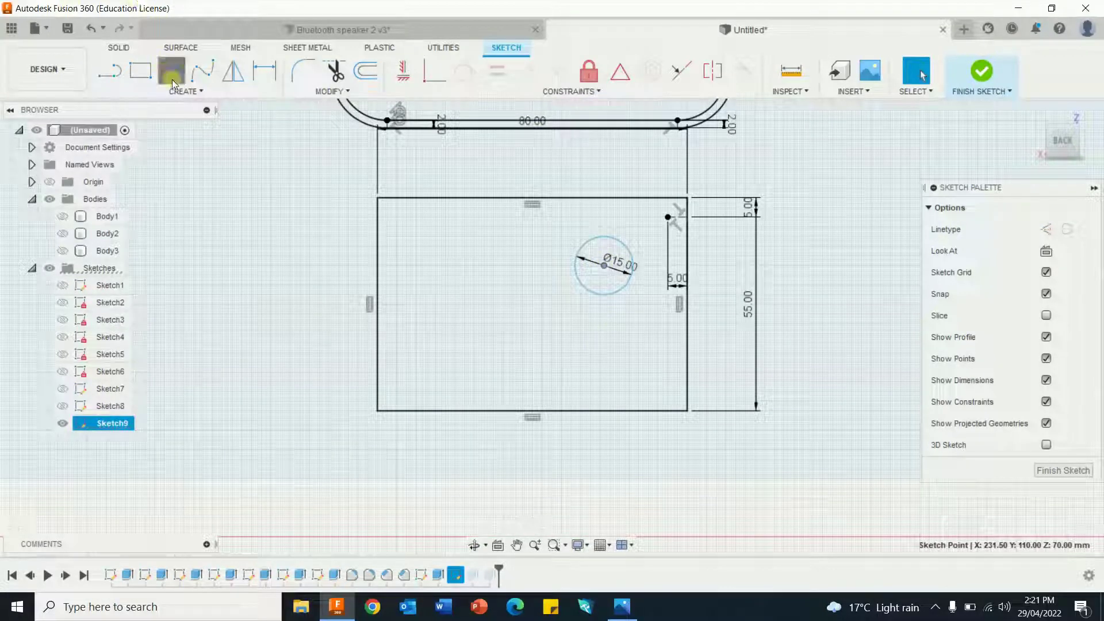
{"action": "left_click", "coordinate": [433, 340]}
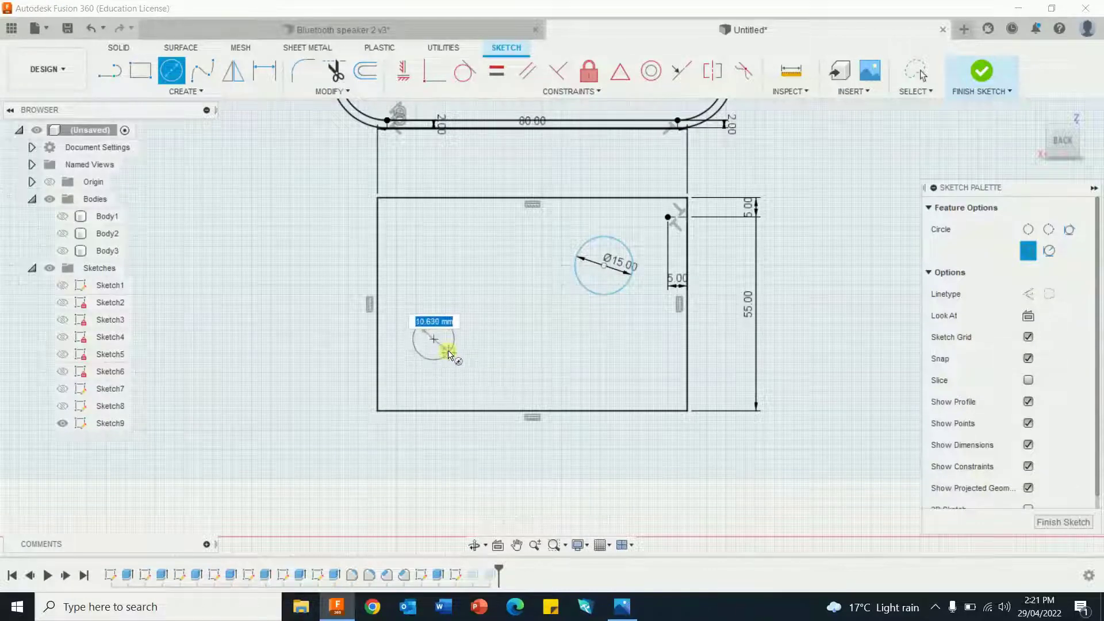
{"action": "type", "text": "10"}
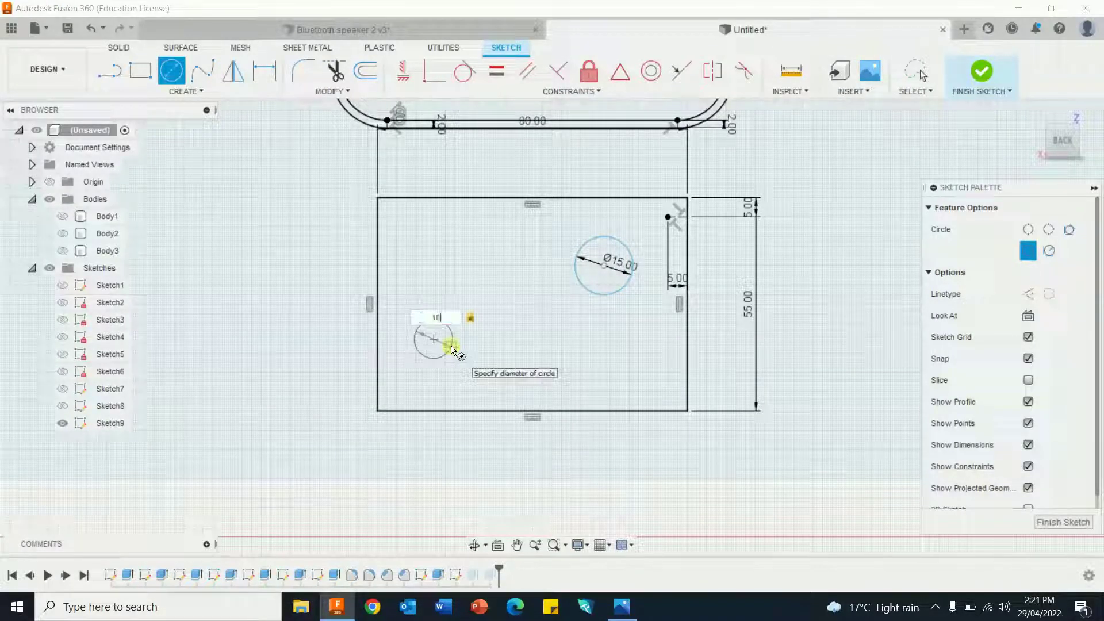
{"action": "key", "text": "Return"}
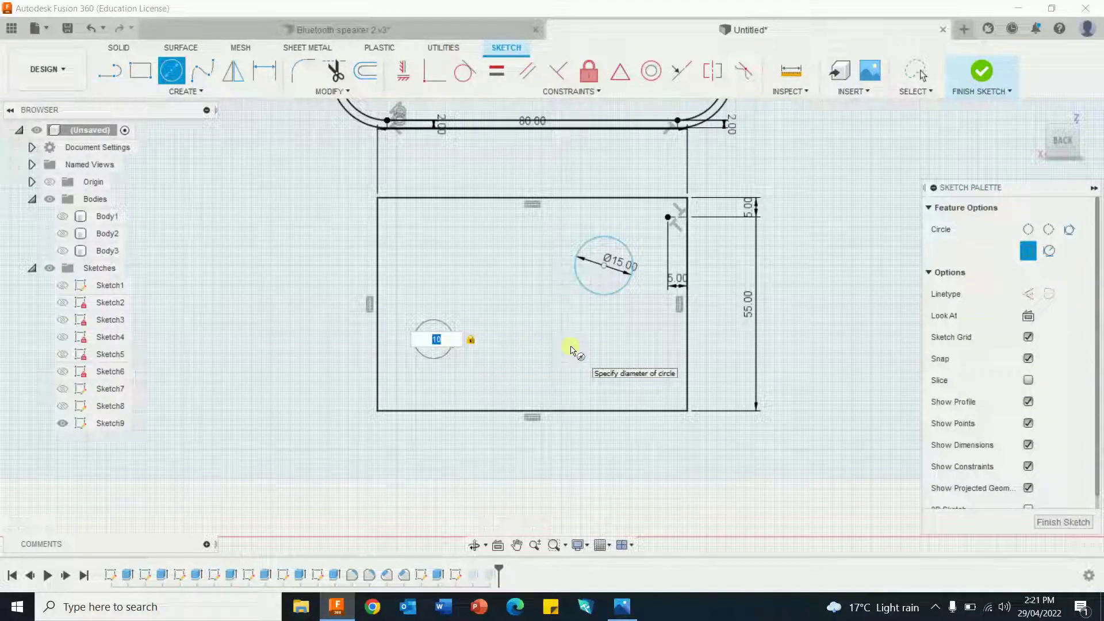
{"action": "key", "text": "Escape"}
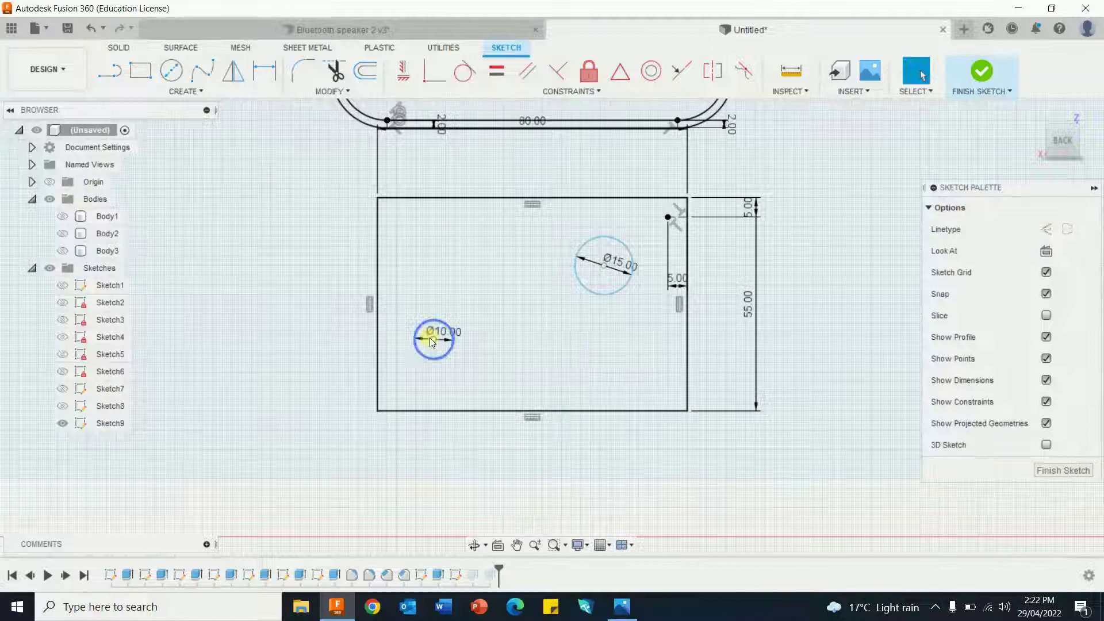
{"action": "left_click_drag", "start_coordinate": [436, 343], "coordinate": [450, 339]}
Sketch a second 10 mm diameter circle in the rectangle's lower right area, below the 15 mm circle
{"action": "left_click", "coordinate": [596, 339]}
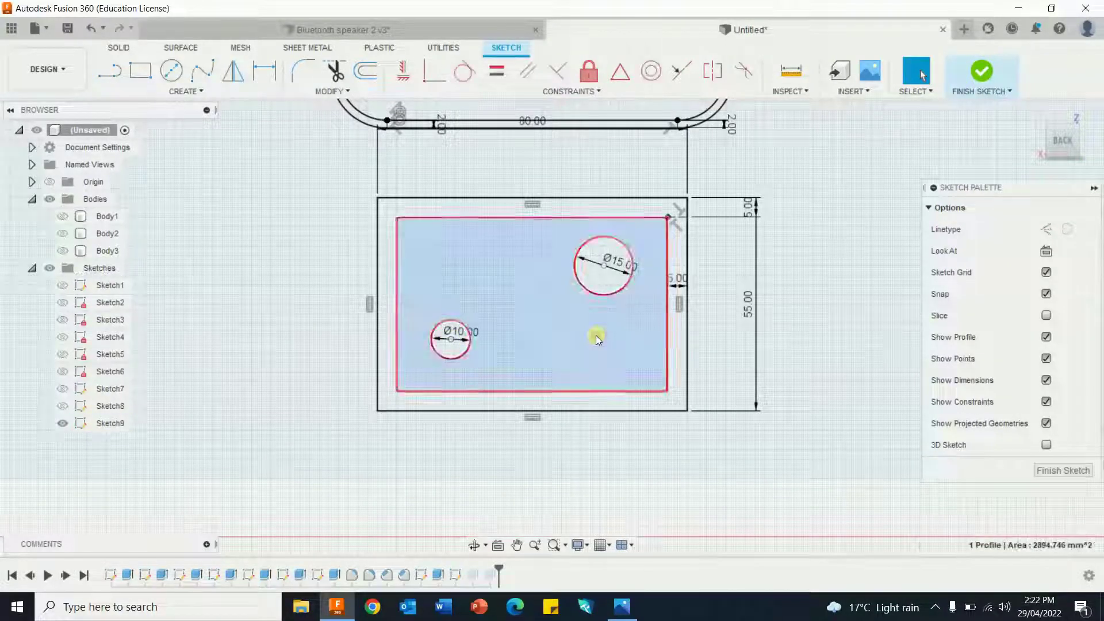
{"action": "left_click", "coordinate": [177, 70]}
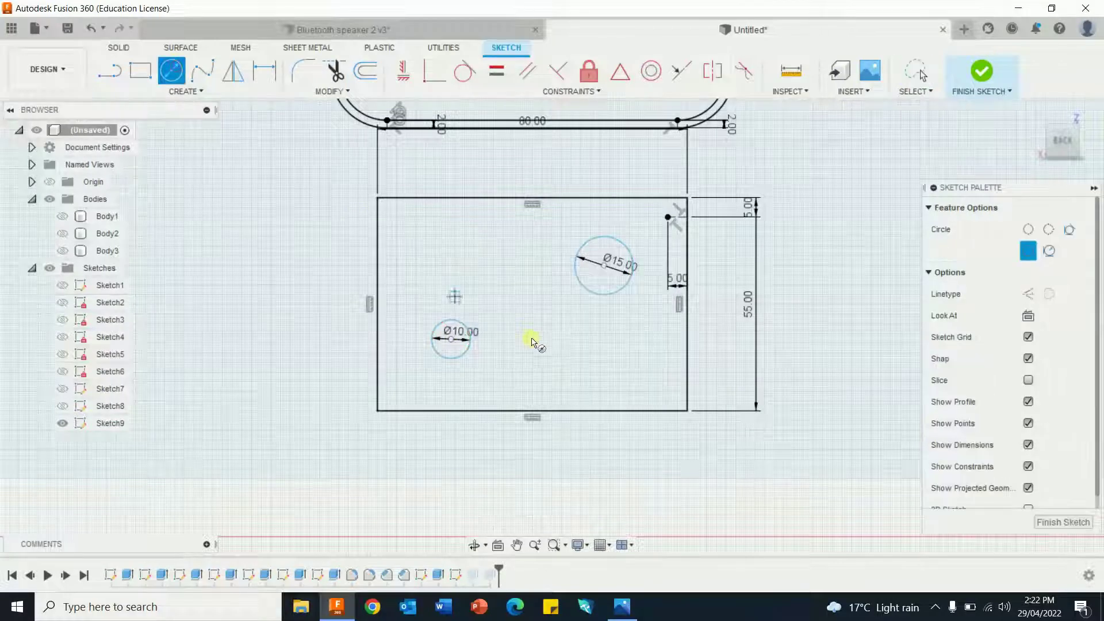
{"action": "left_click", "coordinate": [592, 337]}
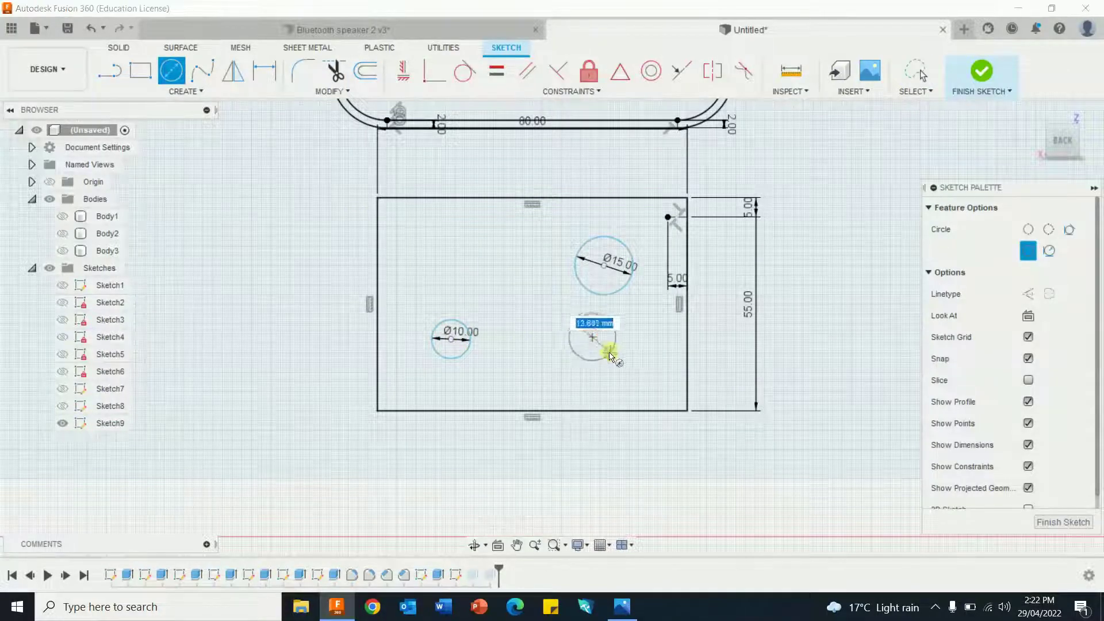
{"action": "type", "text": "10"}
{"action": "key", "text": "Return"}
{"action": "key", "text": "Escape"}
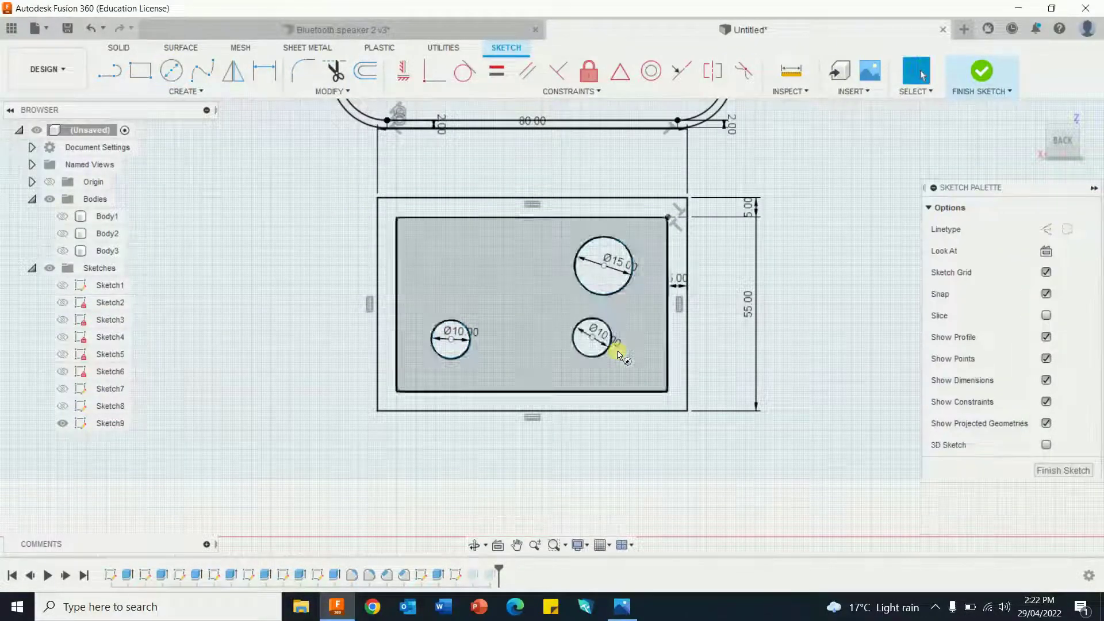
Move the left 10 mm circle inward to about X 267.5 mm and align both 10 mm circle centres with a Horizontal/Vertical constraint
{"action": "left_click", "coordinate": [450, 343]}
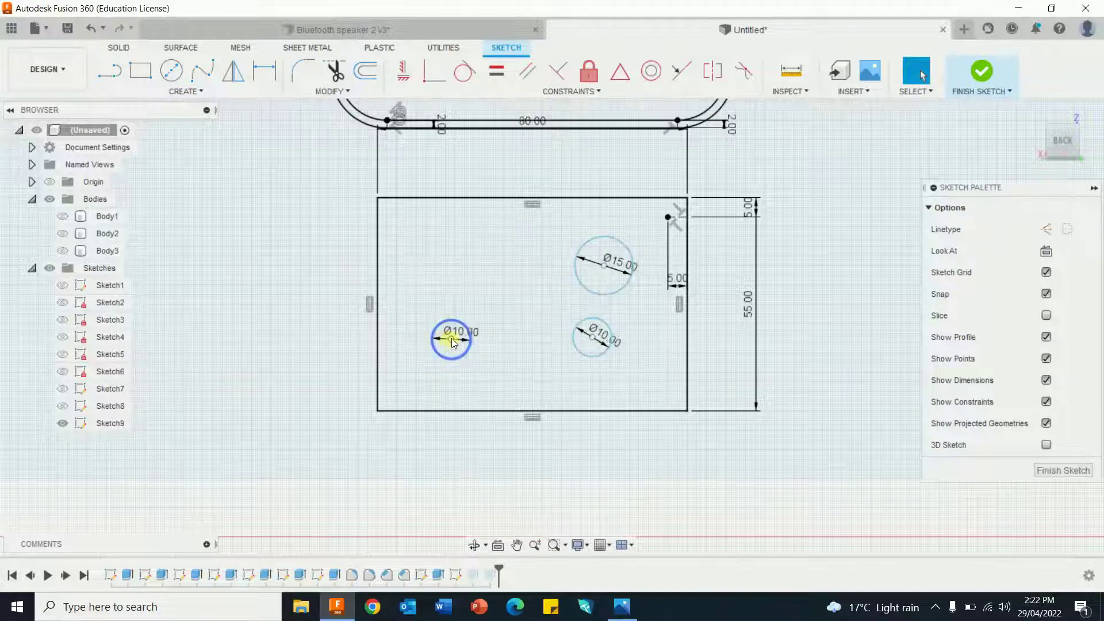
{"action": "left_click_drag", "start_coordinate": [451, 338], "coordinate": [463, 337]}
{"action": "key", "text": "Escape"}
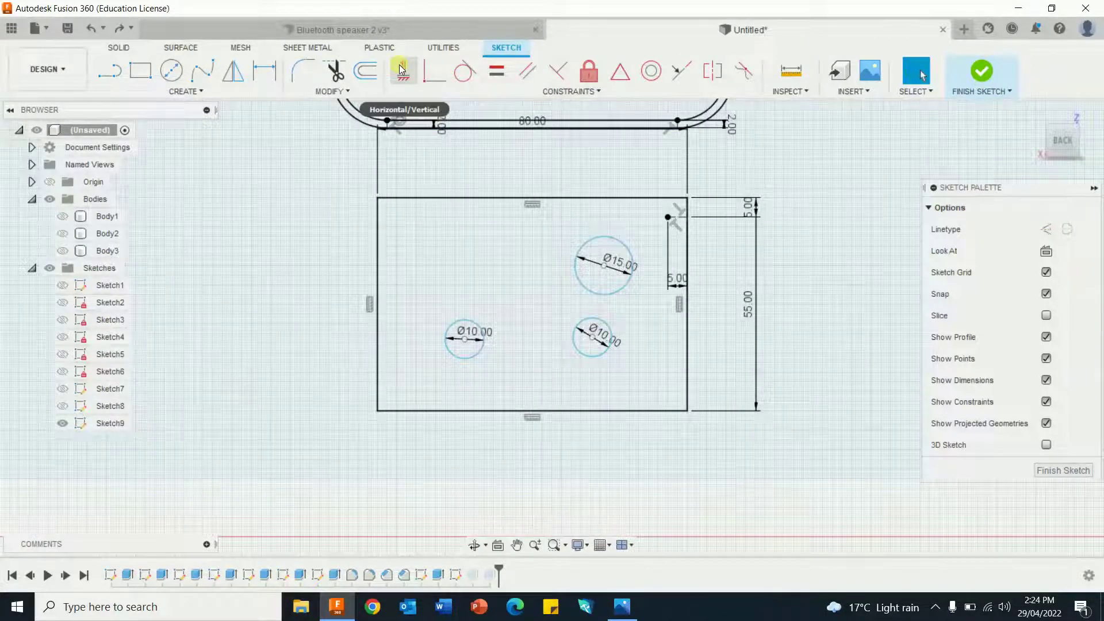
{"action": "left_click", "coordinate": [401, 69]}
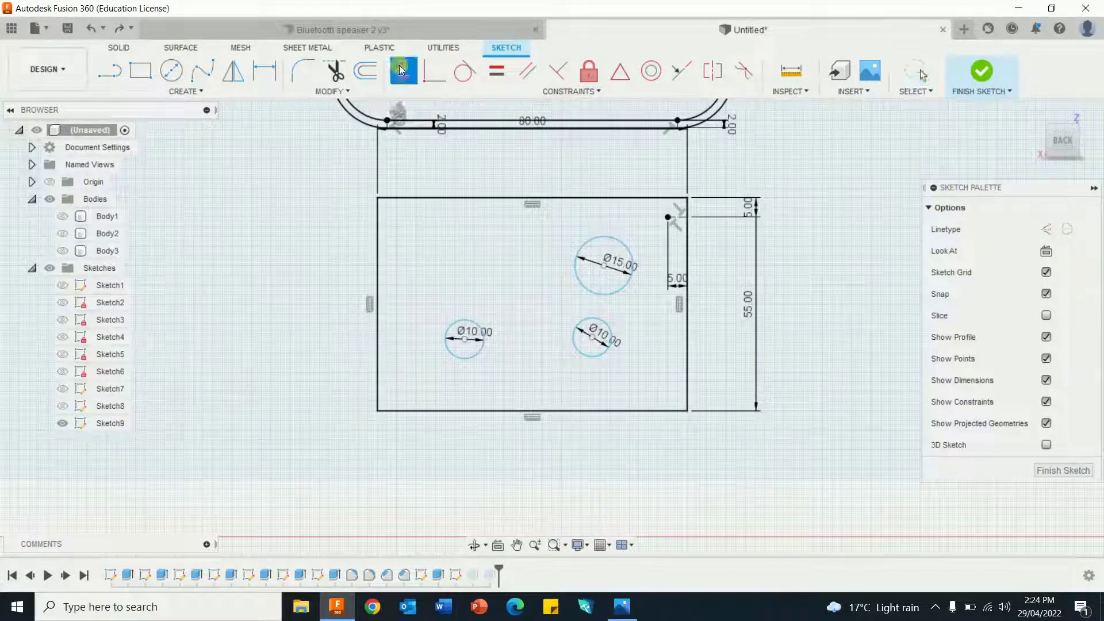
{"action": "left_click", "coordinate": [463, 338]}
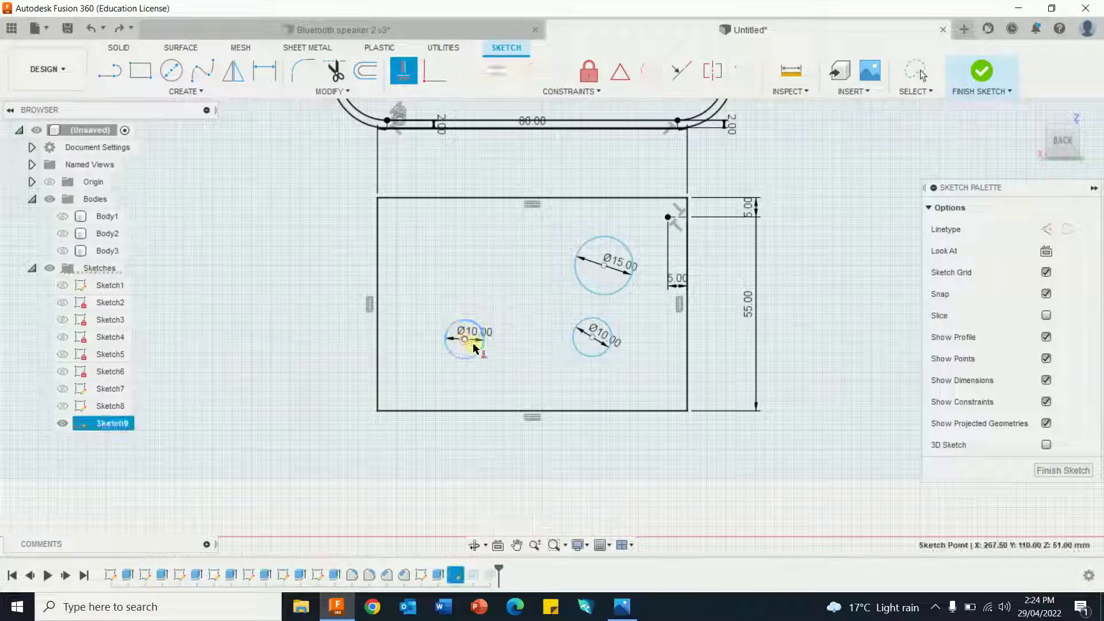
{"action": "left_click", "coordinate": [592, 339]}
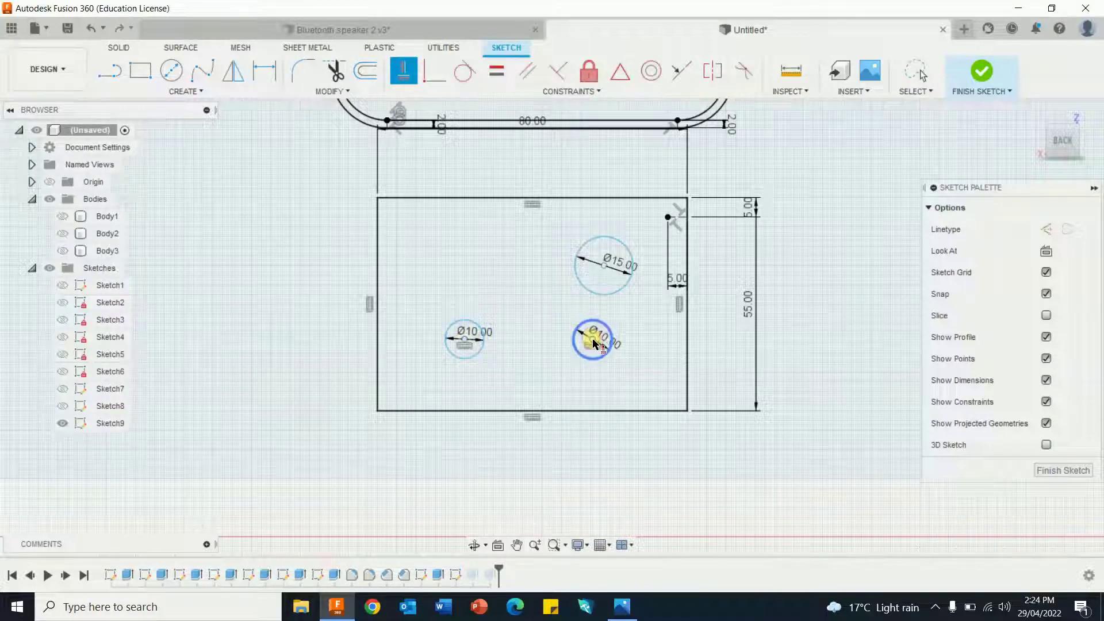
{"action": "right_click", "coordinate": [553, 510]}
{"action": "left_click", "coordinate": [609, 509]}
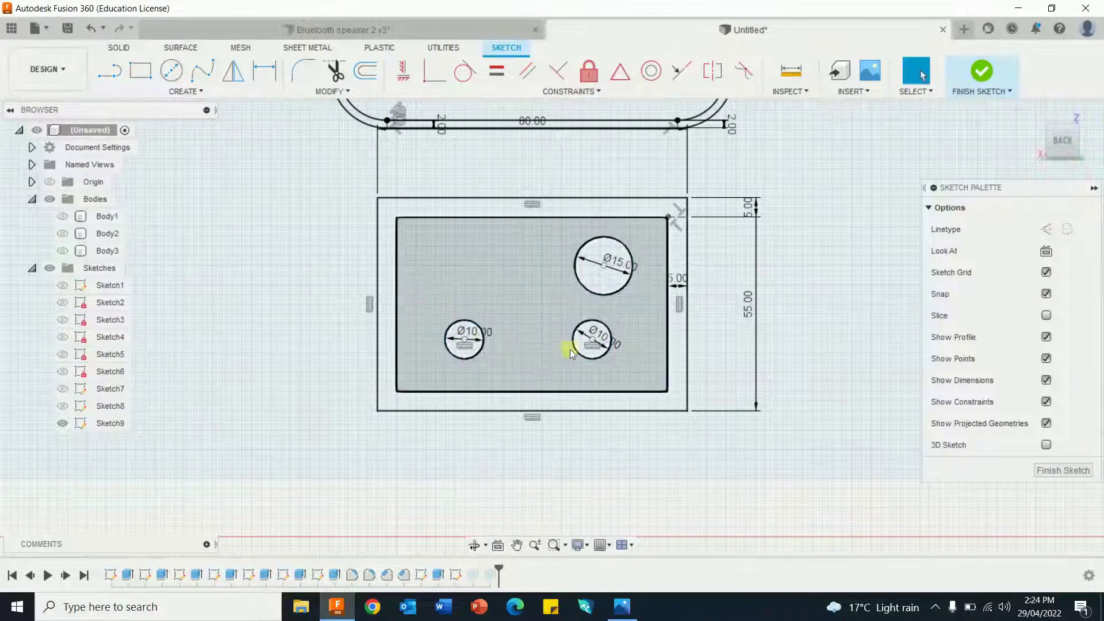
Spread the two 10 mm circles at about Z 49.5 mm, raise the 15 mm circle to about Z 71 mm, and finish the sketch
{"action": "mouse_move", "coordinate": [594, 339]}
{"action": "left_mouse_down"}
{"action": "mouse_move", "coordinate": [560, 344]}
{"action": "mouse_move", "coordinate": [602, 343]}
{"action": "mouse_move", "coordinate": [611, 325]}
{"action": "mouse_move", "coordinate": [613, 342]}
{"action": "mouse_move", "coordinate": [598, 348]}
{"action": "mouse_move", "coordinate": [613, 329]}
{"action": "mouse_move", "coordinate": [632, 348]}
{"action": "mouse_move", "coordinate": [608, 354]}
{"action": "mouse_move", "coordinate": [592, 334]}
{"action": "mouse_move", "coordinate": [610, 340]}
{"action": "left_mouse_up"}
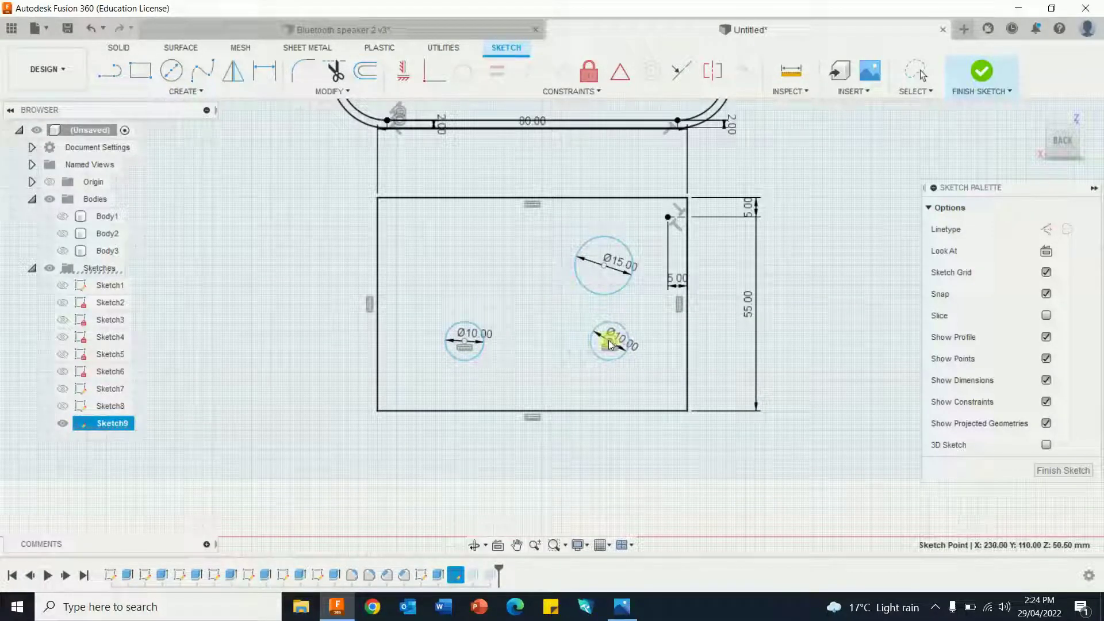
{"action": "mouse_move", "coordinate": [465, 341]}
{"action": "left_mouse_down"}
{"action": "mouse_move", "coordinate": [444, 334]}
{"action": "mouse_move", "coordinate": [457, 344]}
{"action": "left_mouse_up"}
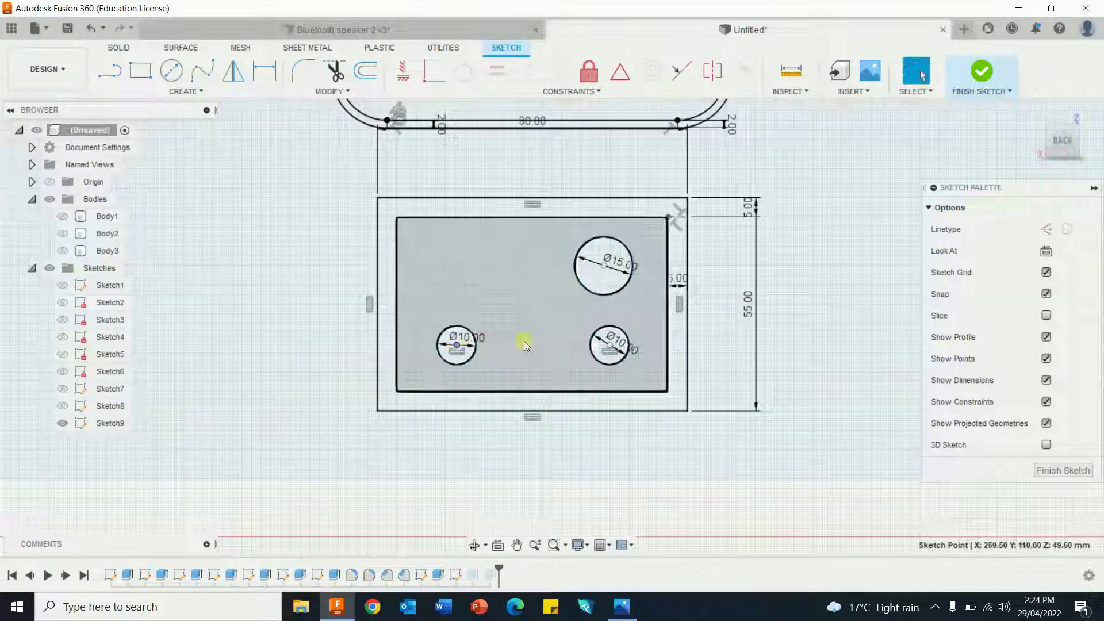
{"action": "left_click_drag", "start_coordinate": [603, 267], "coordinate": [599, 257]}
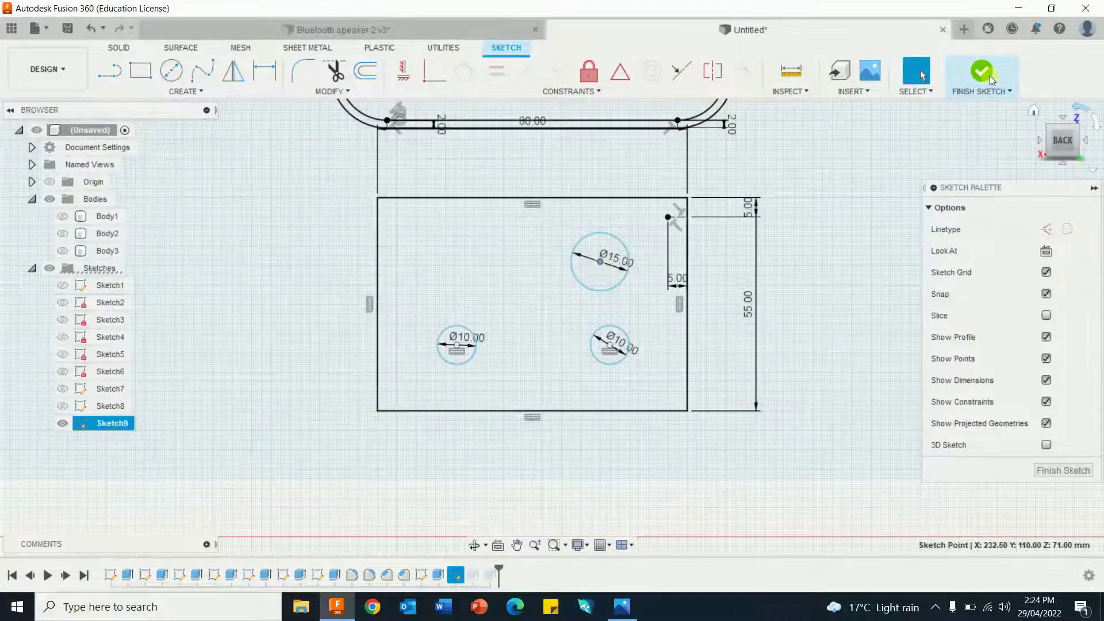
{"action": "left_click", "coordinate": [989, 74]}
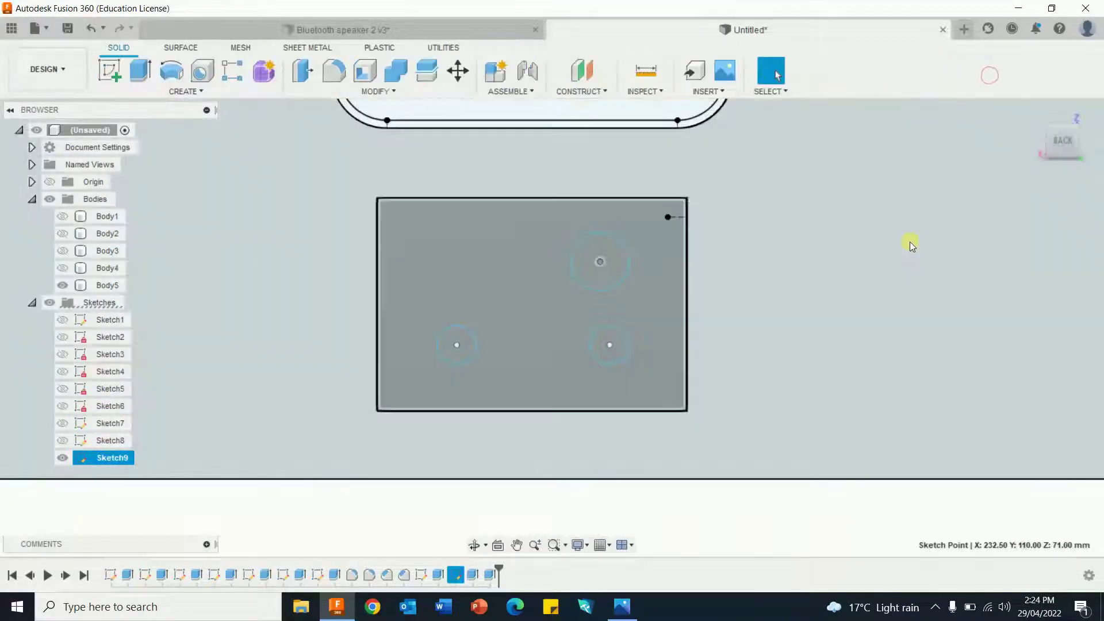
Extrude the 15 mm circle by -10 mm with Join so it forms a round knob on the plate's outer face
{"action": "middle_click_drag", "start_coordinate": [907, 281], "coordinate": [868, 286], "text": "shift"}
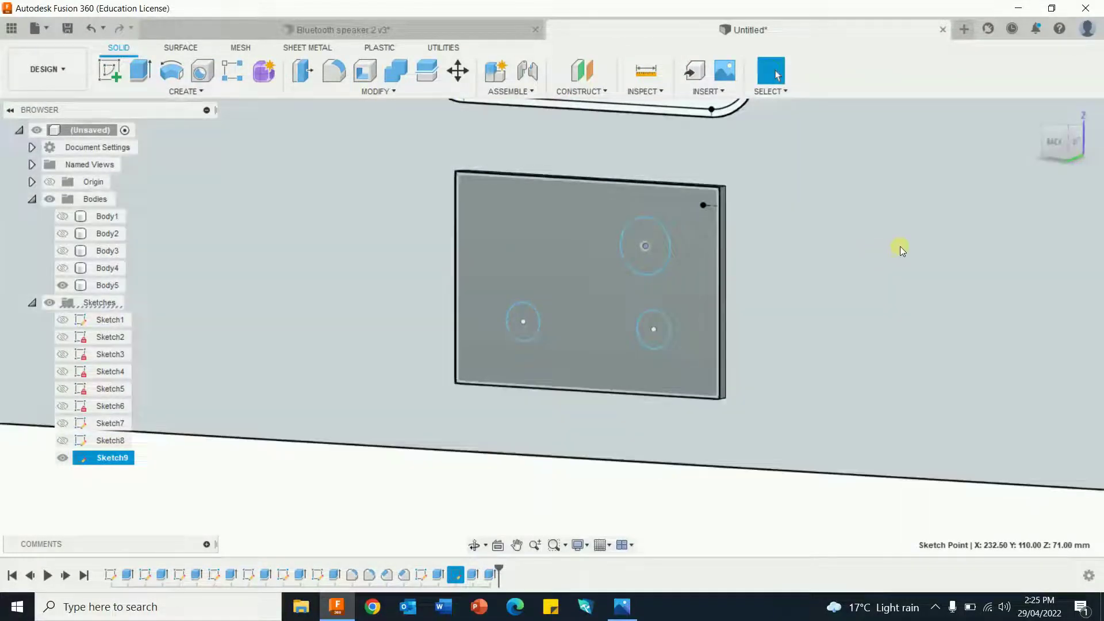
{"action": "right_click", "coordinate": [916, 243]}
{"action": "left_click", "coordinate": [949, 230]}
{"action": "left_click", "coordinate": [662, 251]}
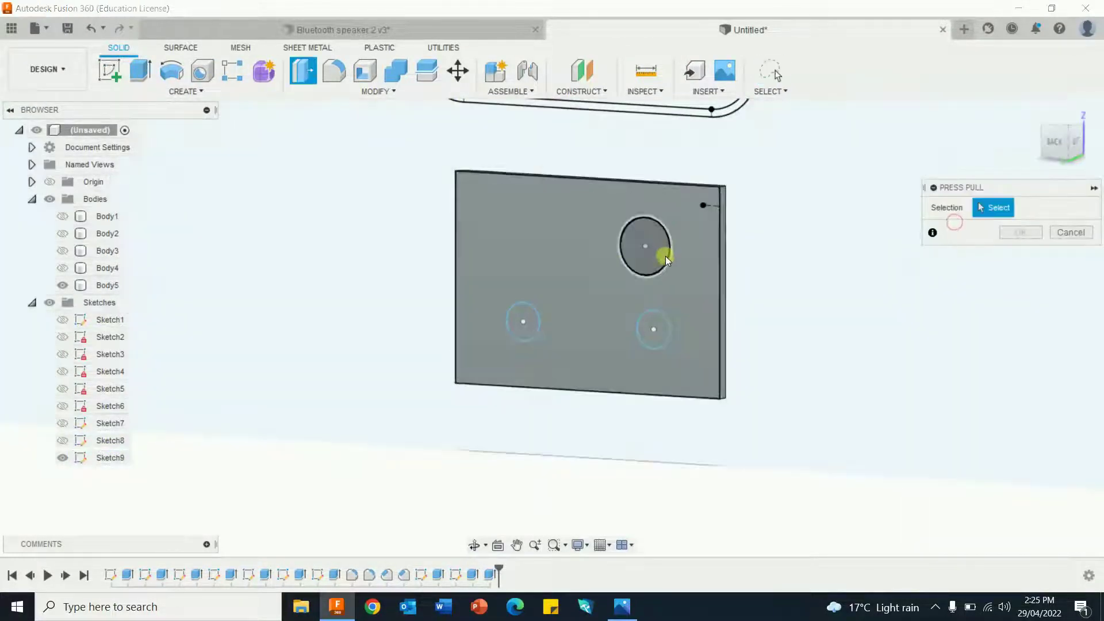
{"action": "left_click_drag", "start_coordinate": [654, 248], "coordinate": [634, 263]}
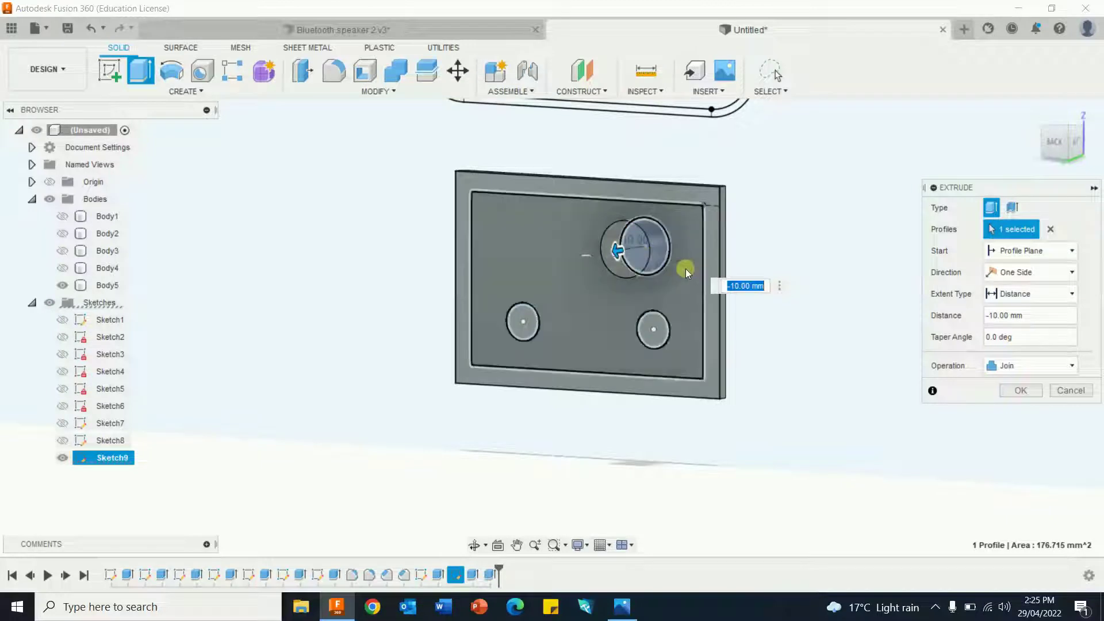
{"action": "key", "text": "Return"}
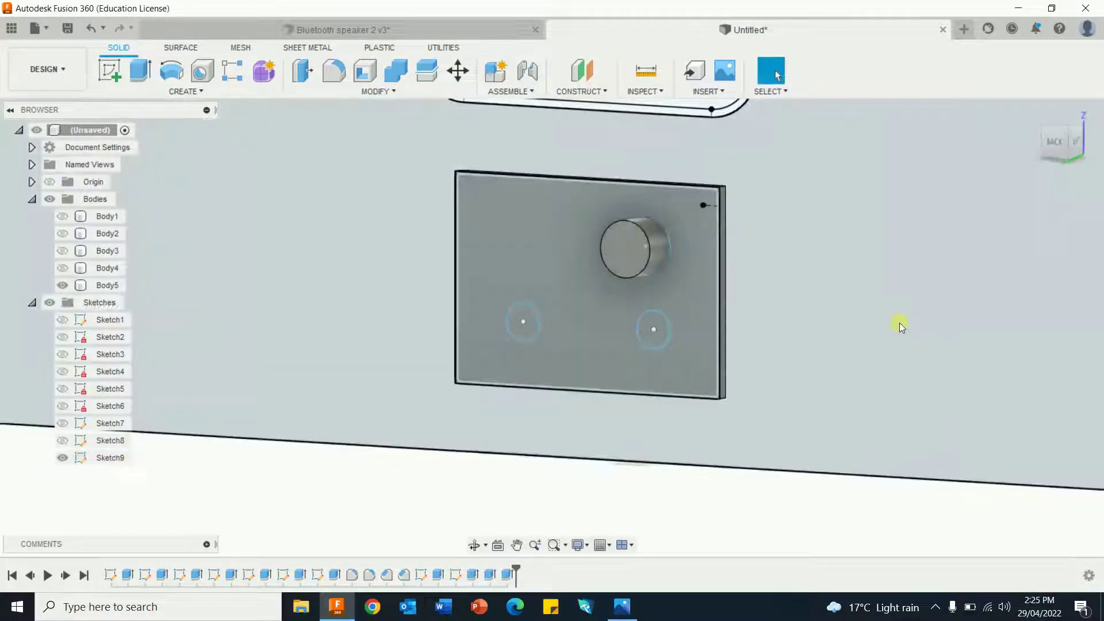
{"action": "middle_click_drag", "start_coordinate": [933, 338], "coordinate": [892, 322]}
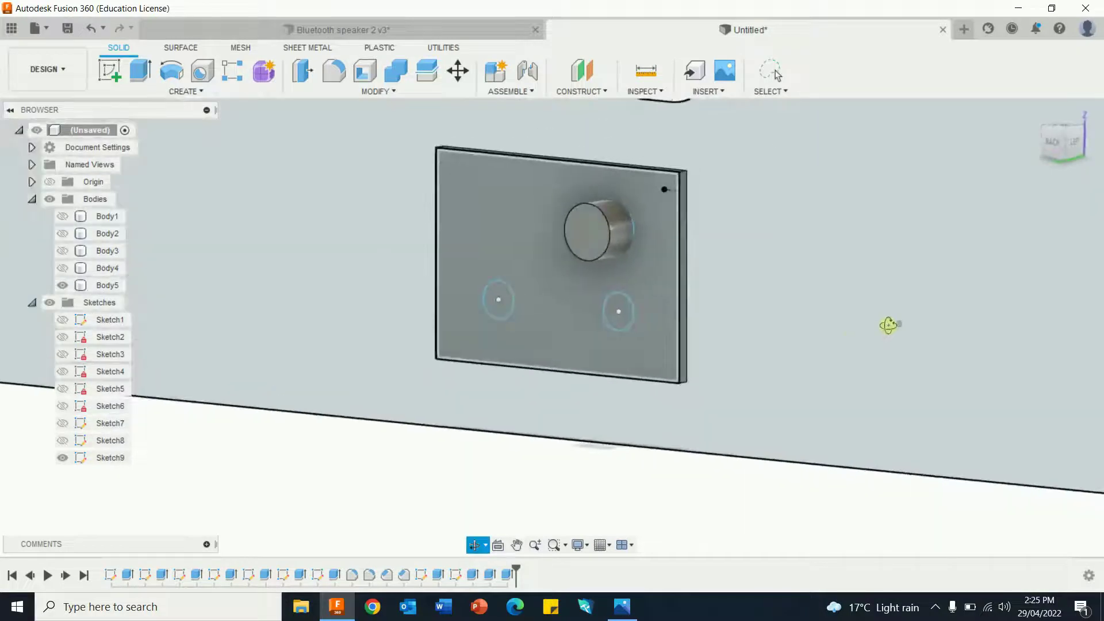
Extrude both 10 mm circles with Join to form two short round knobs on the plate's outer face
{"action": "right_click", "coordinate": [804, 524]}
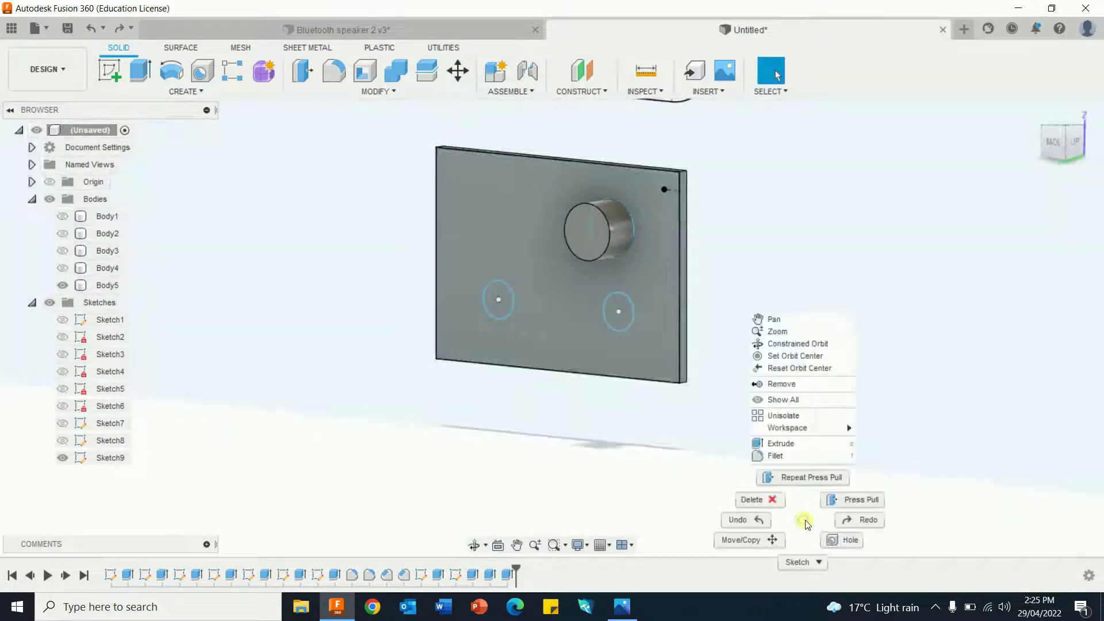
{"action": "left_click", "coordinate": [851, 500]}
{"action": "left_click", "coordinate": [623, 312]}
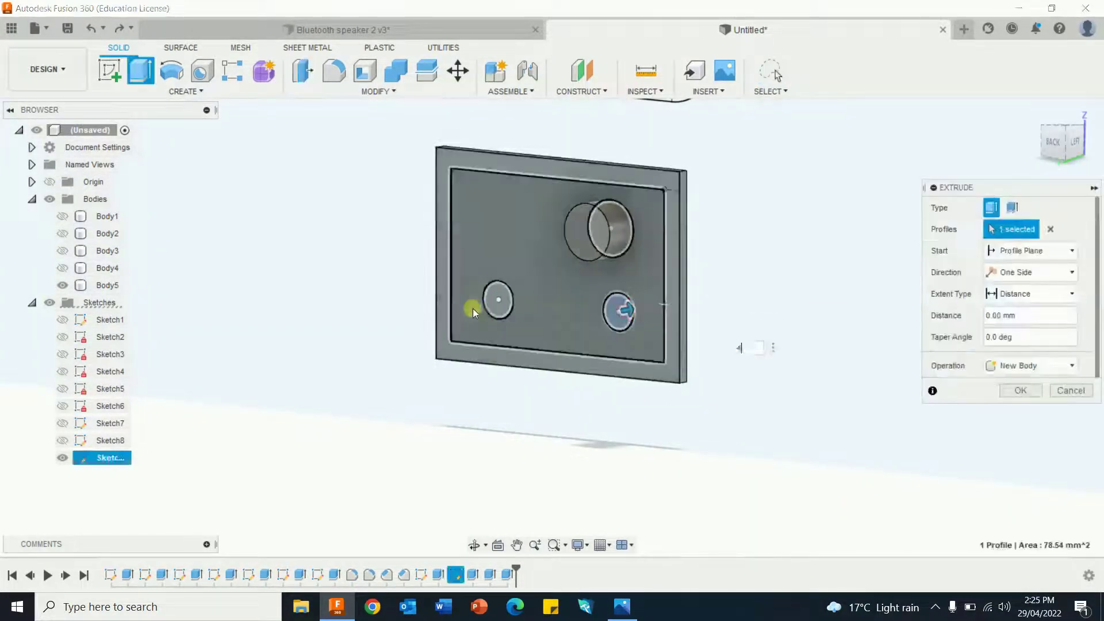
{"action": "left_click", "coordinate": [505, 301]}
{"action": "left_click_drag", "start_coordinate": [507, 299], "coordinate": [495, 306]}
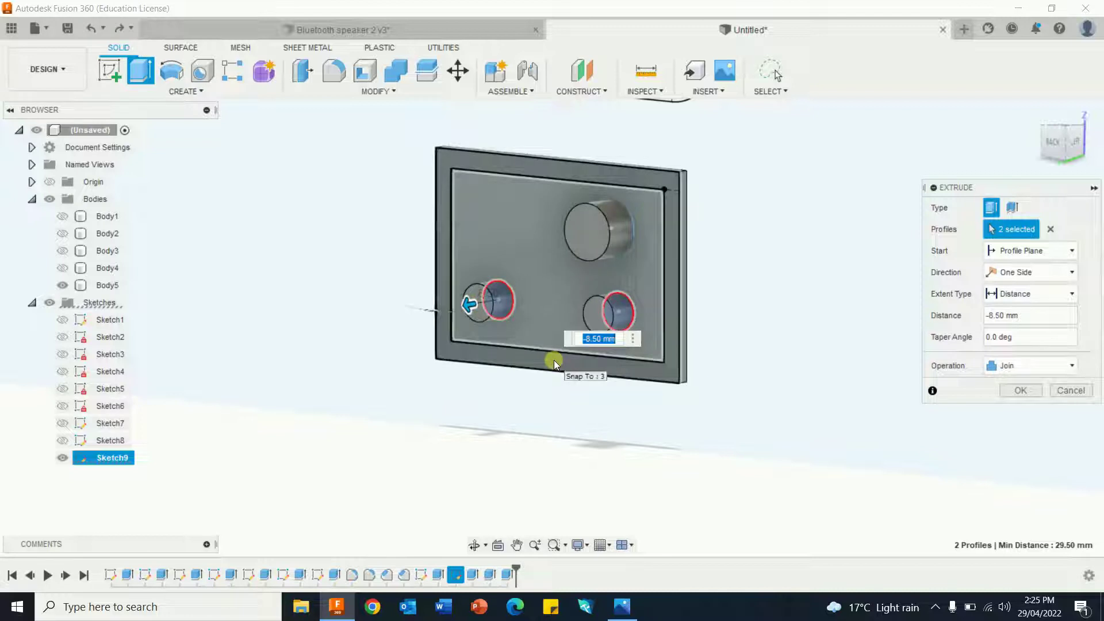
{"action": "key", "text": "Return"}
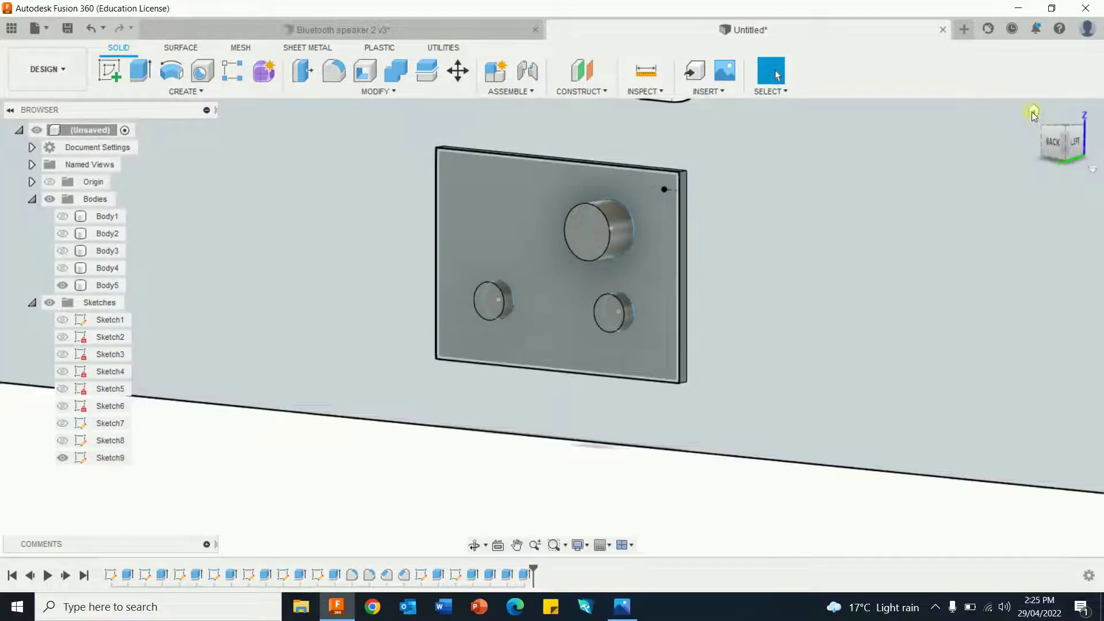
Show Body1 through Body4 and inspect the complete enclosure from the front
{"action": "left_click", "coordinate": [1033, 110]}
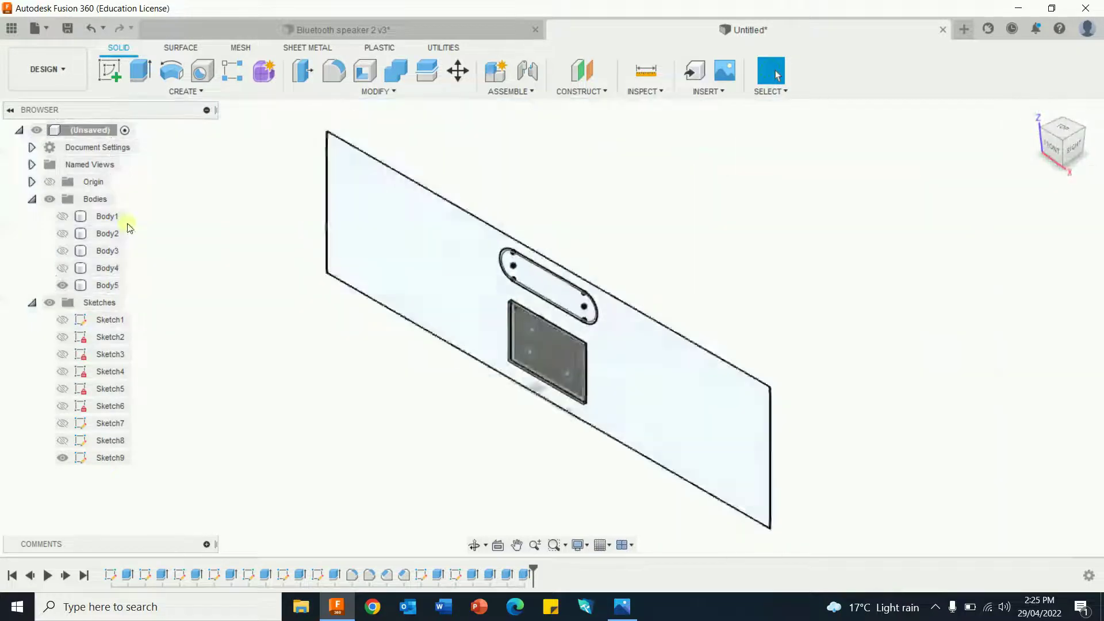
{"action": "left_click", "coordinate": [61, 268]}
{"action": "left_click", "coordinate": [62, 250]}
{"action": "left_click", "coordinate": [62, 233]}
{"action": "left_click", "coordinate": [62, 216]}
{"action": "middle_click_drag", "start_coordinate": [1071, 258], "coordinate": [1007, 267], "text": "shift"}
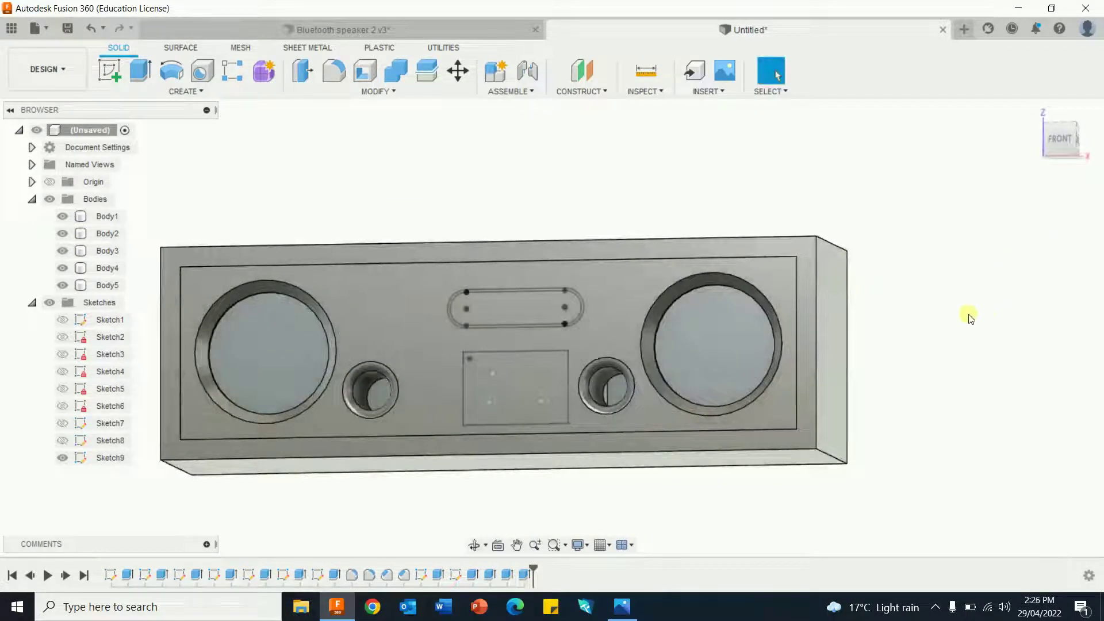
Hide Sketch9 and collapse the Sketches and Bodies folders, with the model back in the home view
{"action": "left_click", "coordinate": [1029, 113]}
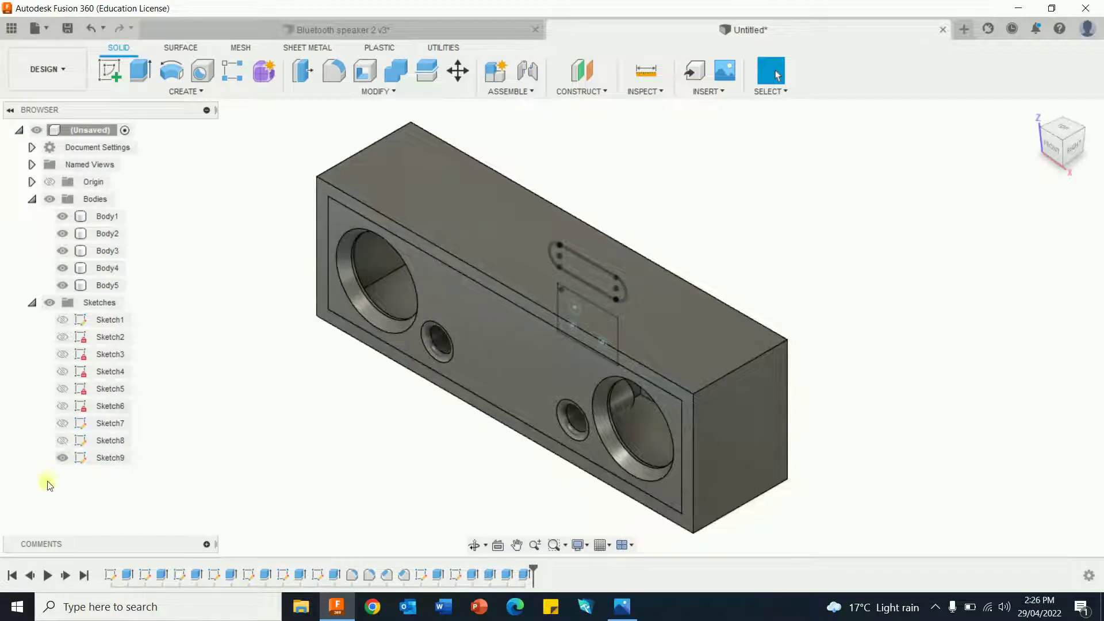
{"action": "left_click", "coordinate": [61, 457]}
{"action": "left_click", "coordinate": [32, 303]}
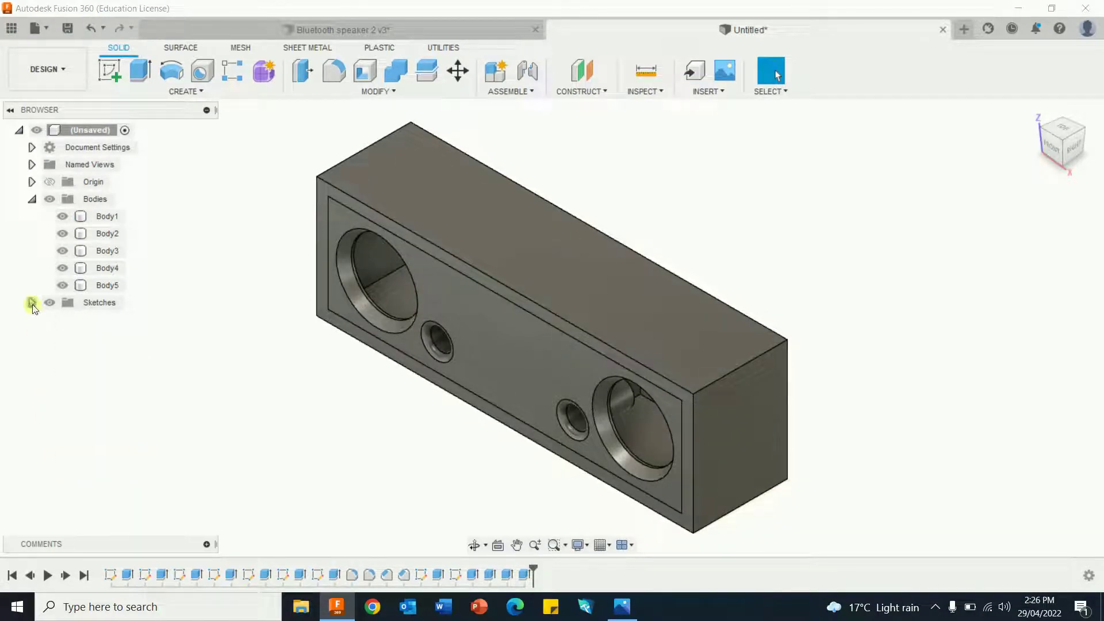
{"action": "left_click", "coordinate": [32, 199]}
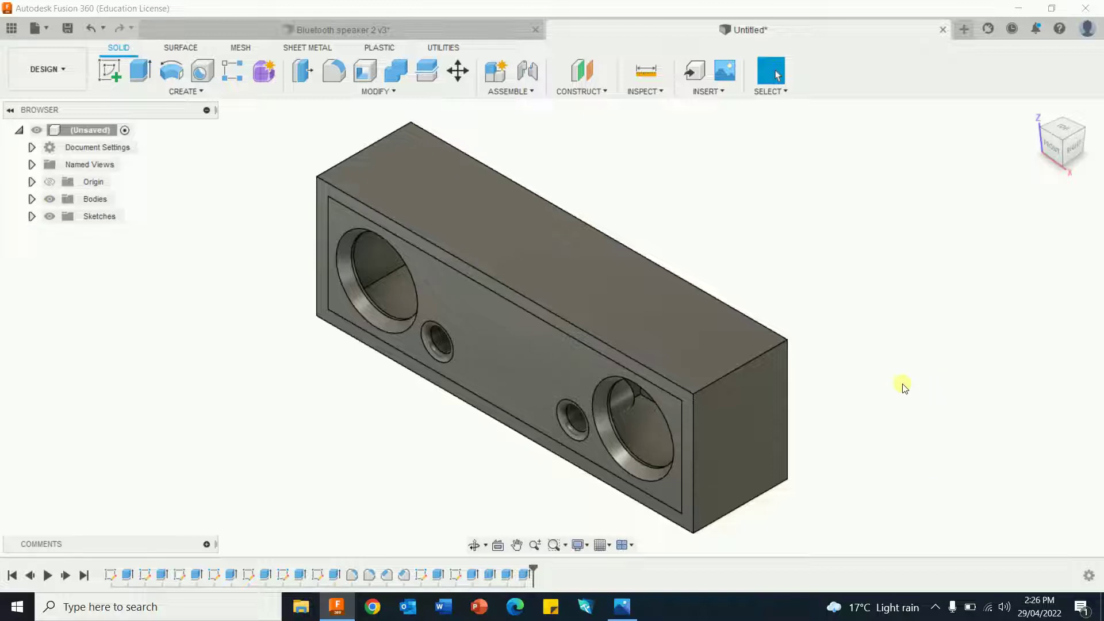
Open the TraceParts supplier component library and search it for "speakers"
{"action": "left_click", "coordinate": [701, 92]}
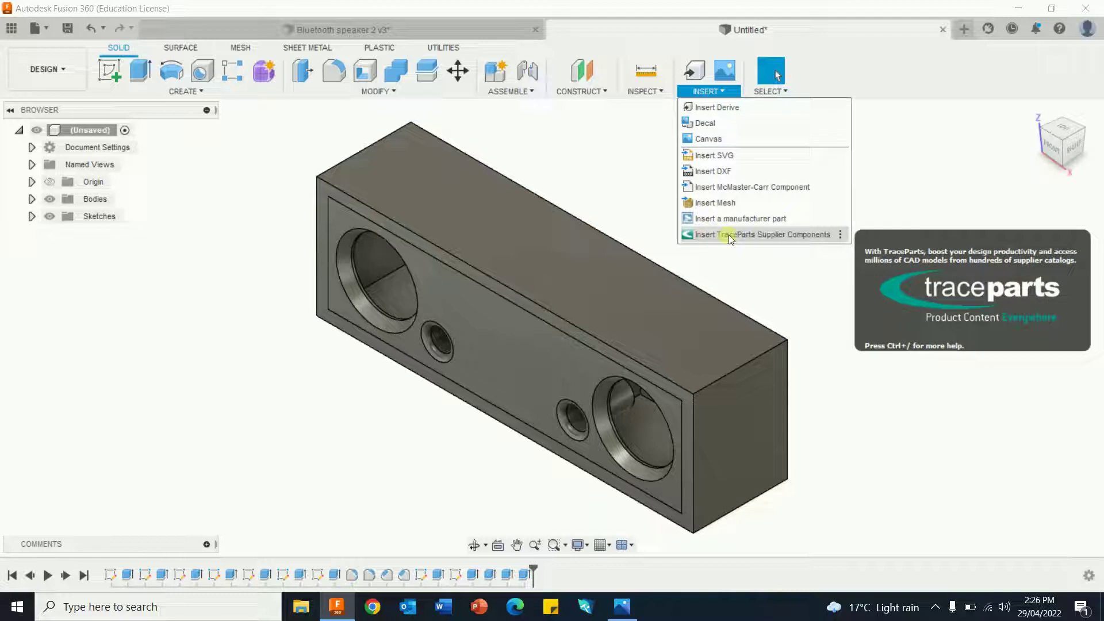
{"action": "left_click", "coordinate": [728, 236]}
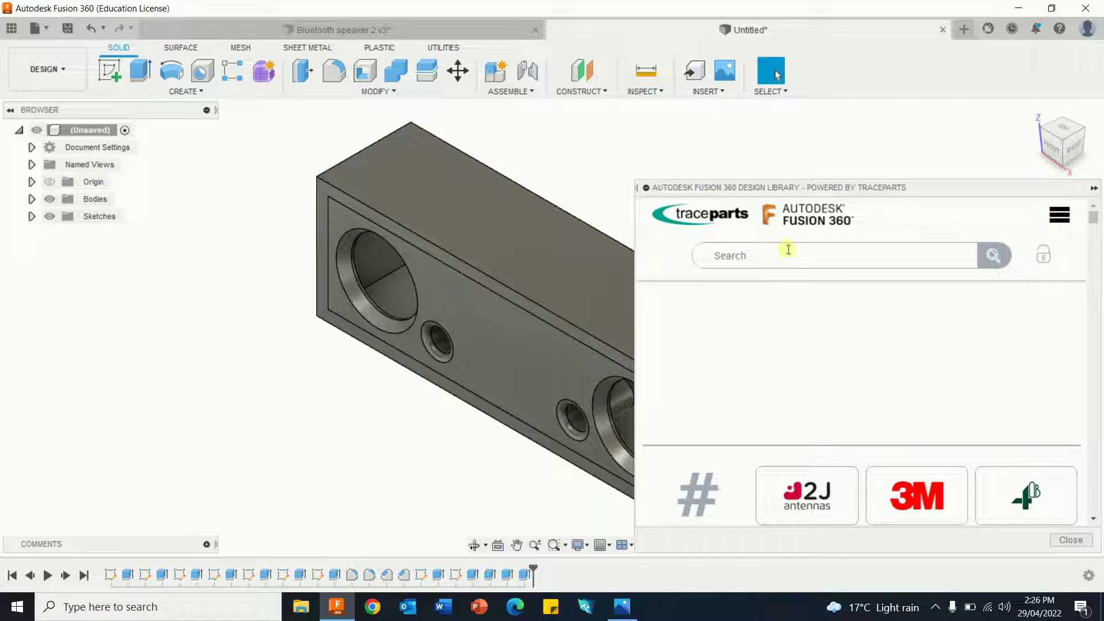
{"action": "left_click", "coordinate": [775, 259]}
{"action": "left_click", "coordinate": [780, 260]}
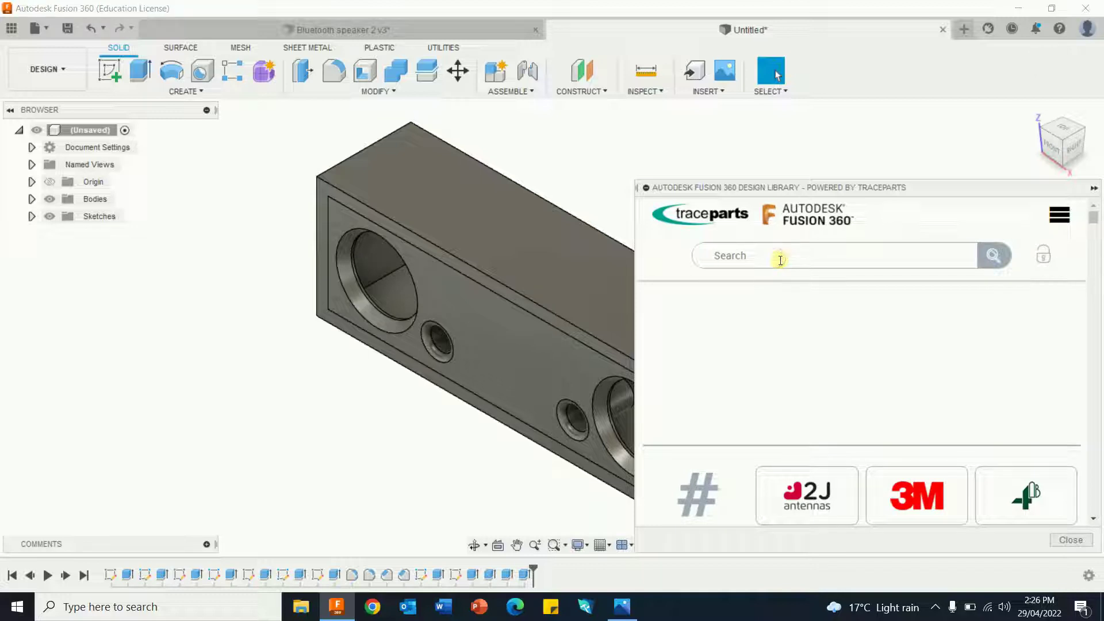
{"action": "left_click", "coordinate": [1058, 222]}
{"action": "left_click", "coordinate": [1058, 223]}
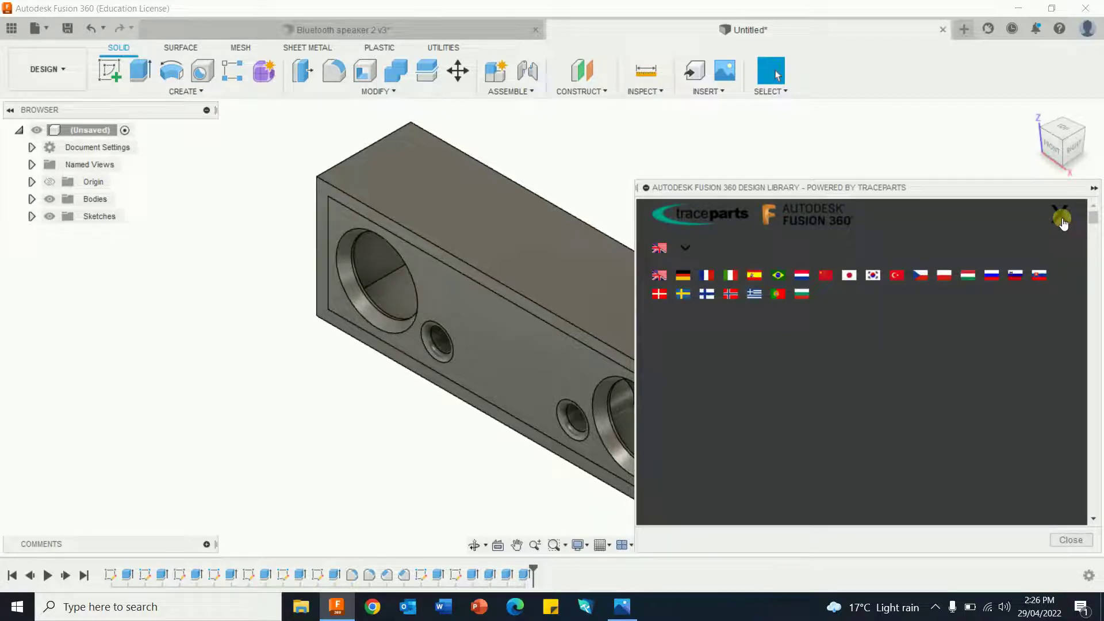
{"action": "left_click", "coordinate": [777, 378]}
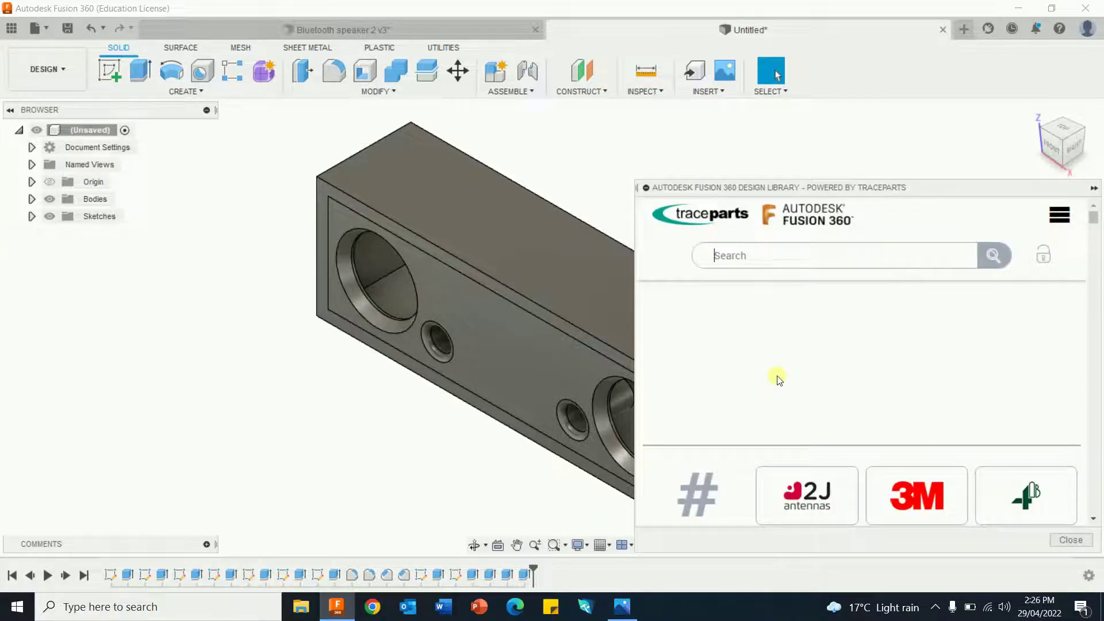
{"action": "type", "text": "speakers"}
{"action": "left_click", "coordinate": [996, 258]}
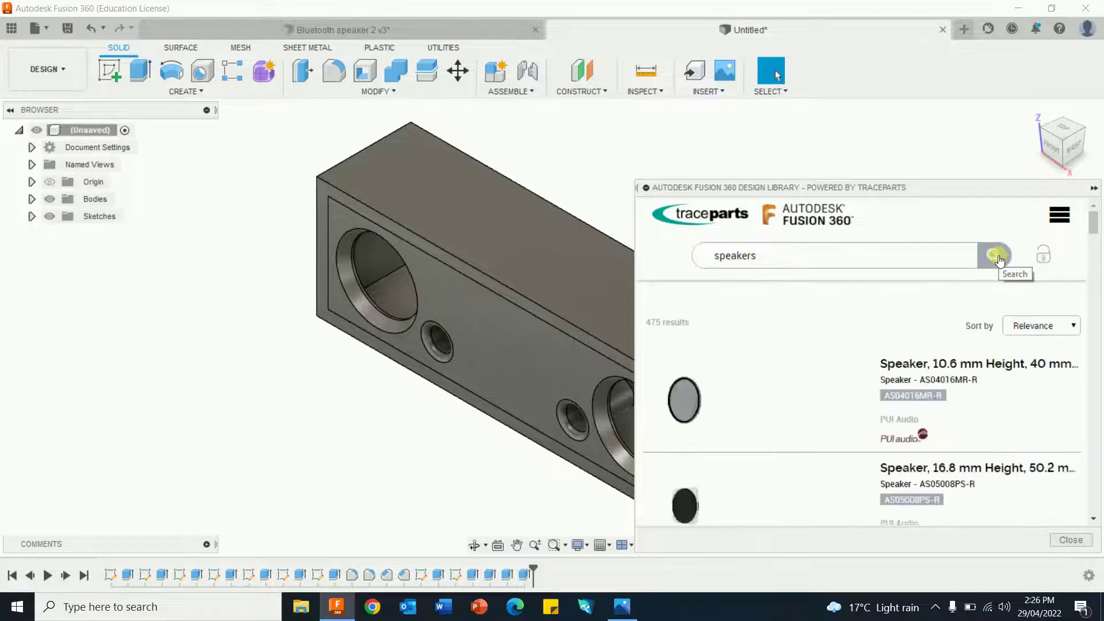
Load more speaker results and open the Taoglas SPKR.10.4.A 10-inch round subwoofer
{"action": "left_click_drag", "start_coordinate": [1099, 225], "coordinate": [1093, 499]}
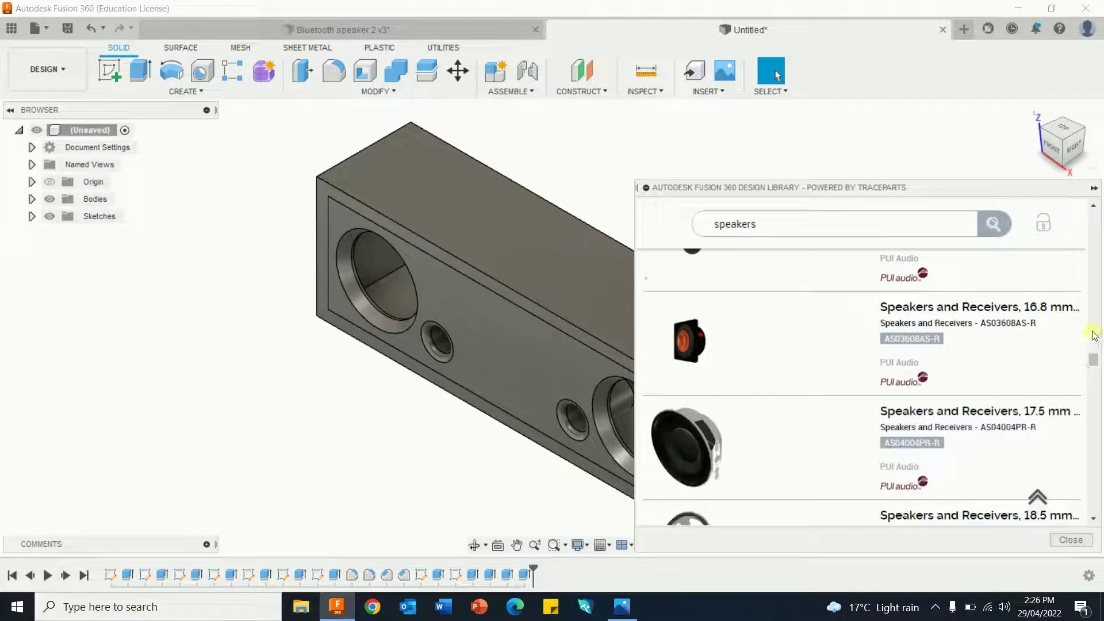
{"action": "left_click_drag", "start_coordinate": [1091, 361], "coordinate": [1092, 503]}
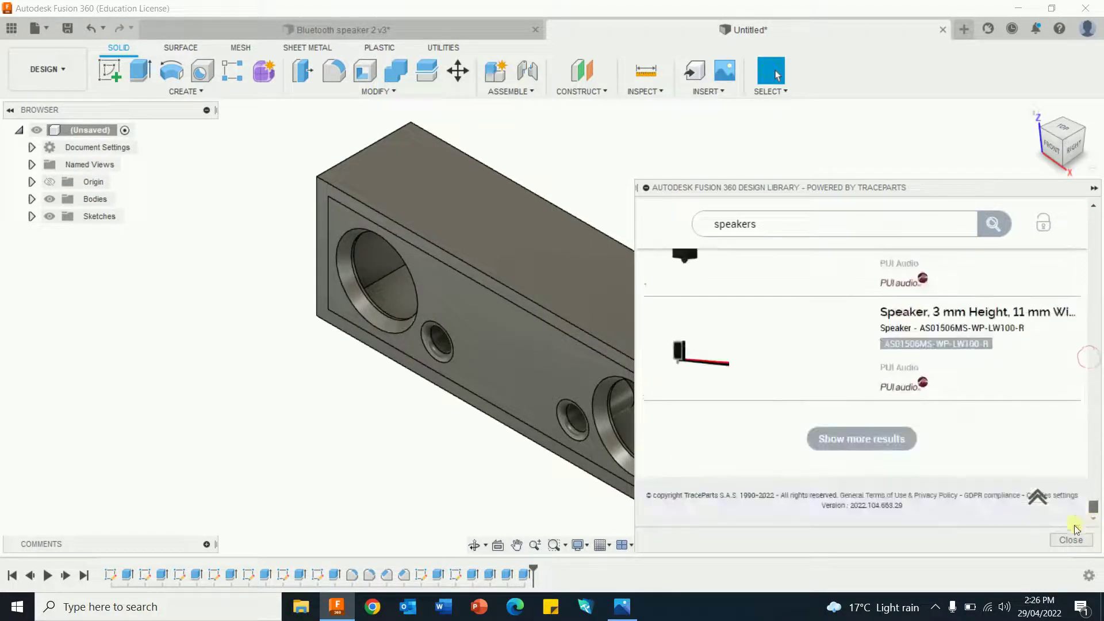
{"action": "left_click", "coordinate": [875, 442]}
{"action": "left_click_drag", "start_coordinate": [1093, 506], "coordinate": [1088, 526]}
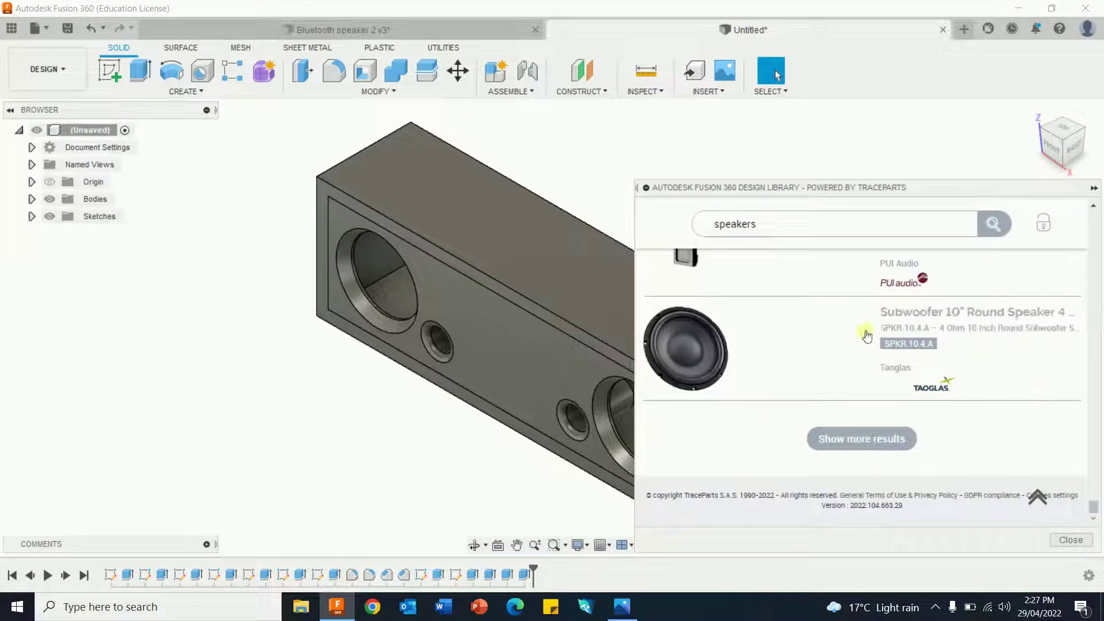
{"action": "left_click", "coordinate": [921, 328]}
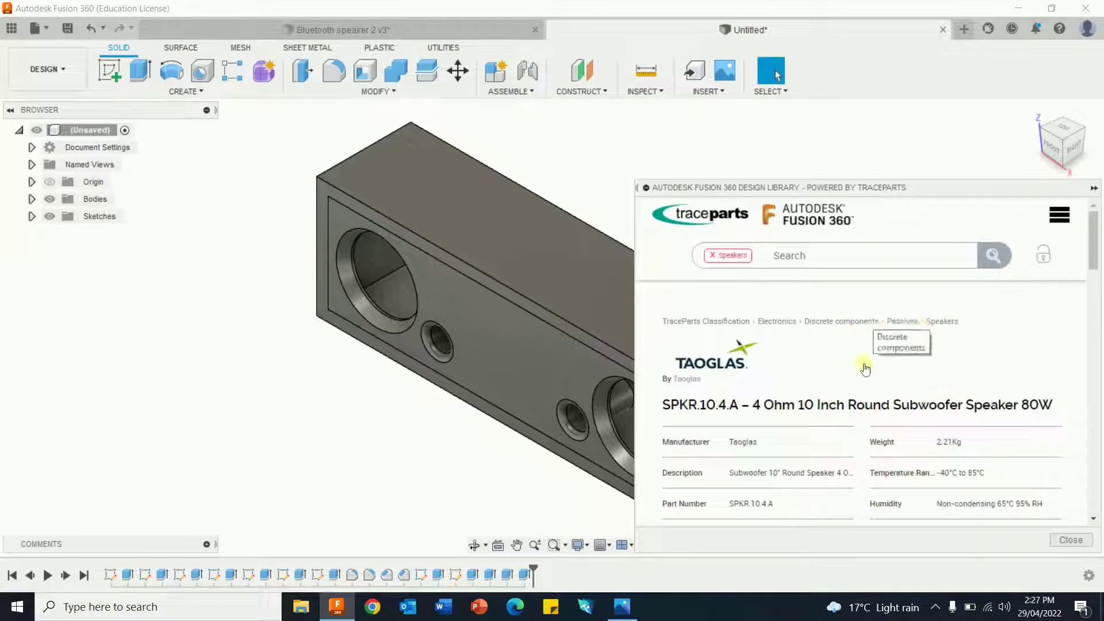
Request the subwoofer's Fusion 360 CAD model and start the free TraceParts registration
{"action": "scroll", "coordinate": [866, 368], "scroll_direction": "down", "scroll_amount": 5}
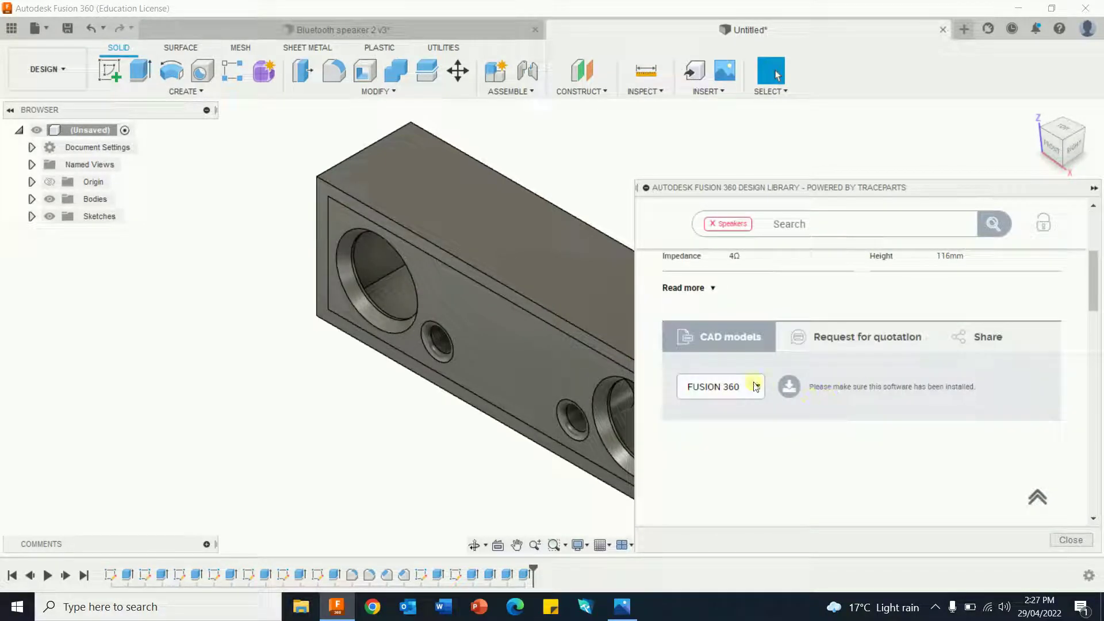
{"action": "left_click", "coordinate": [789, 391]}
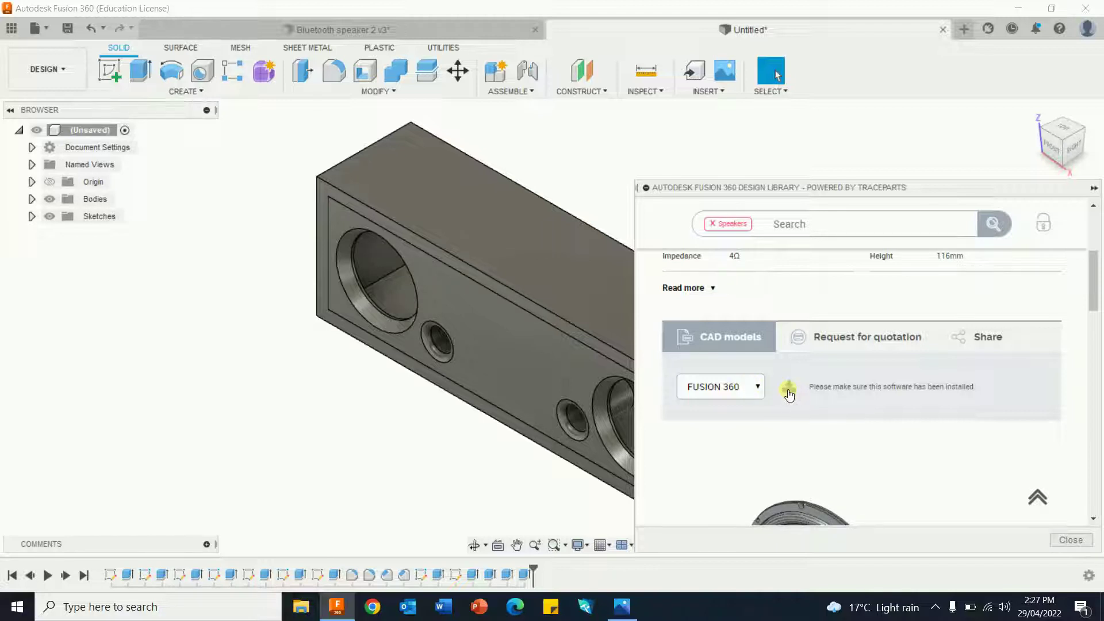
{"action": "scroll", "coordinate": [800, 345], "scroll_direction": "down", "scroll_amount": 3}
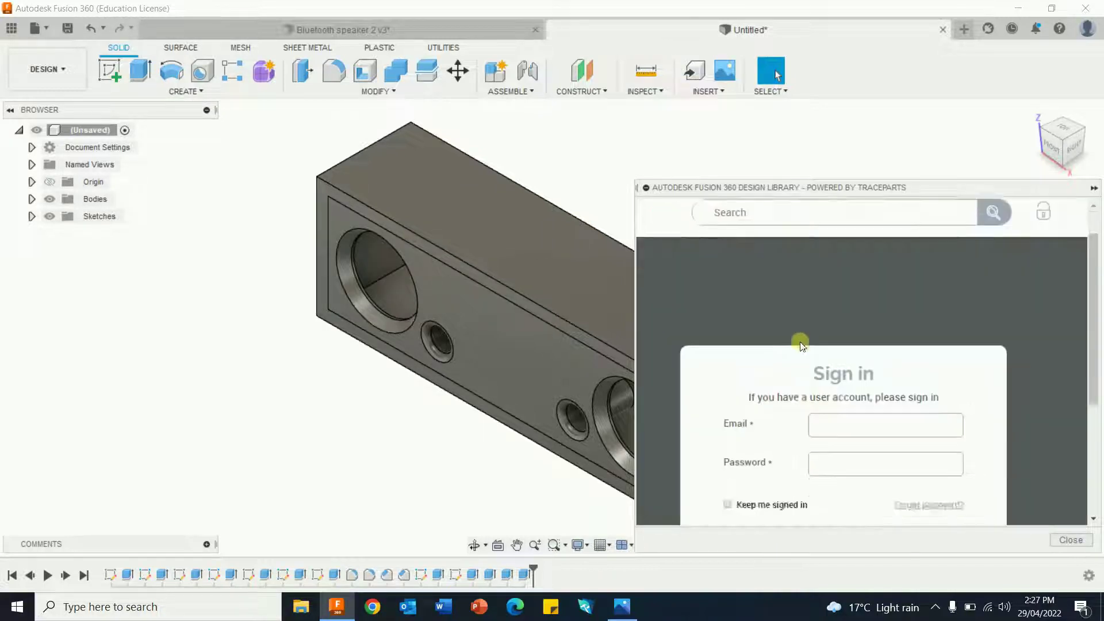
{"action": "scroll", "coordinate": [771, 342], "scroll_direction": "down", "scroll_amount": 2}
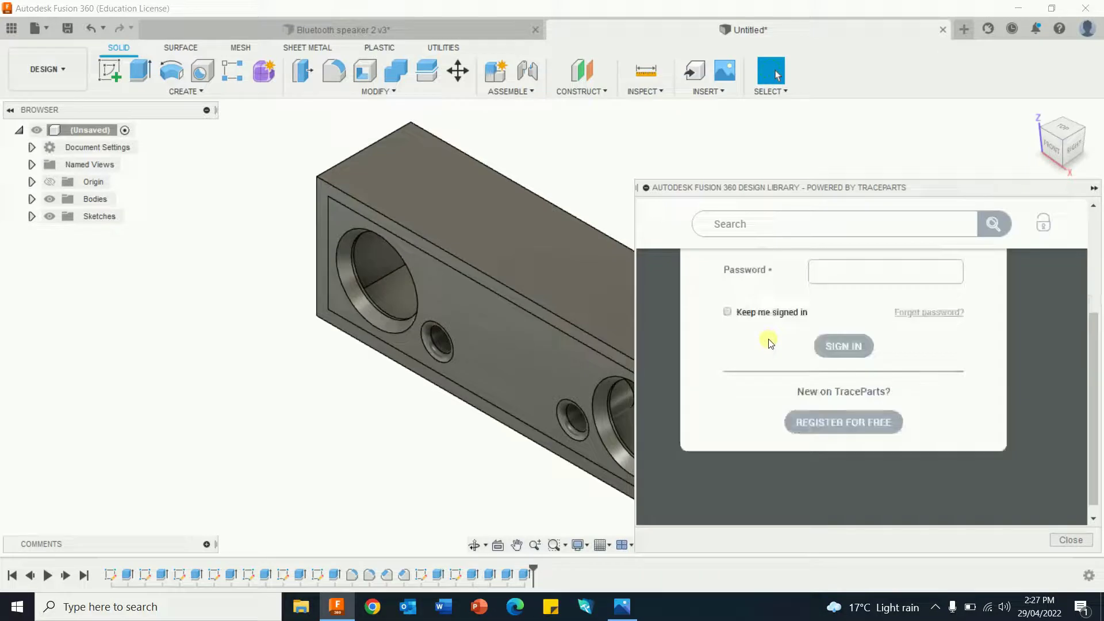
{"action": "left_click", "coordinate": [864, 432]}
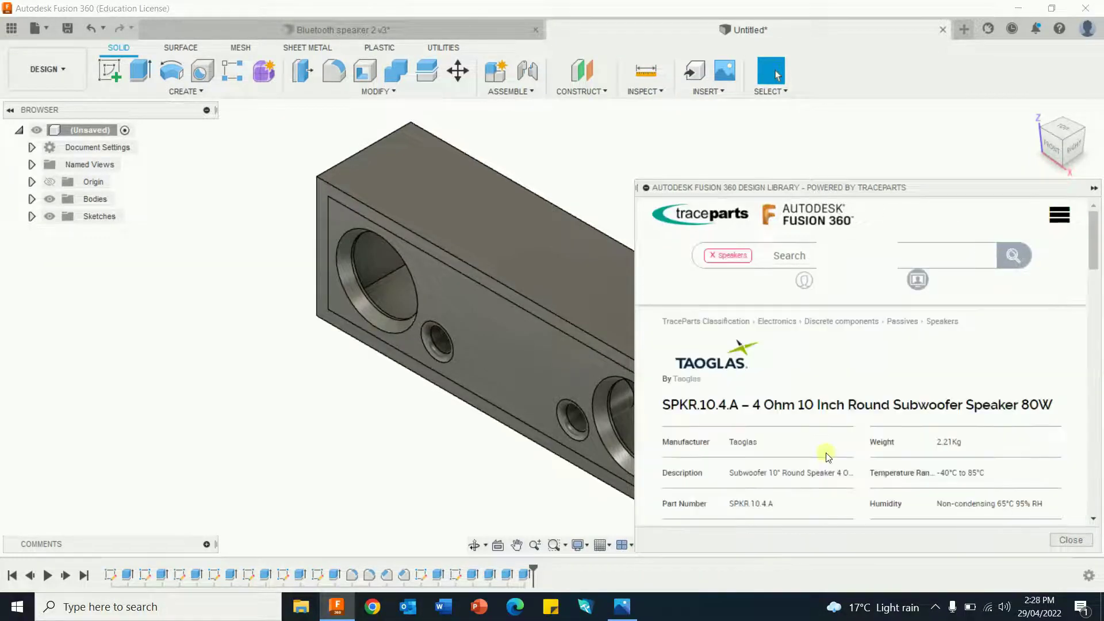
Download the SPKR.10.4.A subwoofer in Fusion 360 format, insert it into the design, and hide the enclosure bodies
{"action": "scroll", "coordinate": [851, 365], "scroll_direction": "down", "scroll_amount": 3}
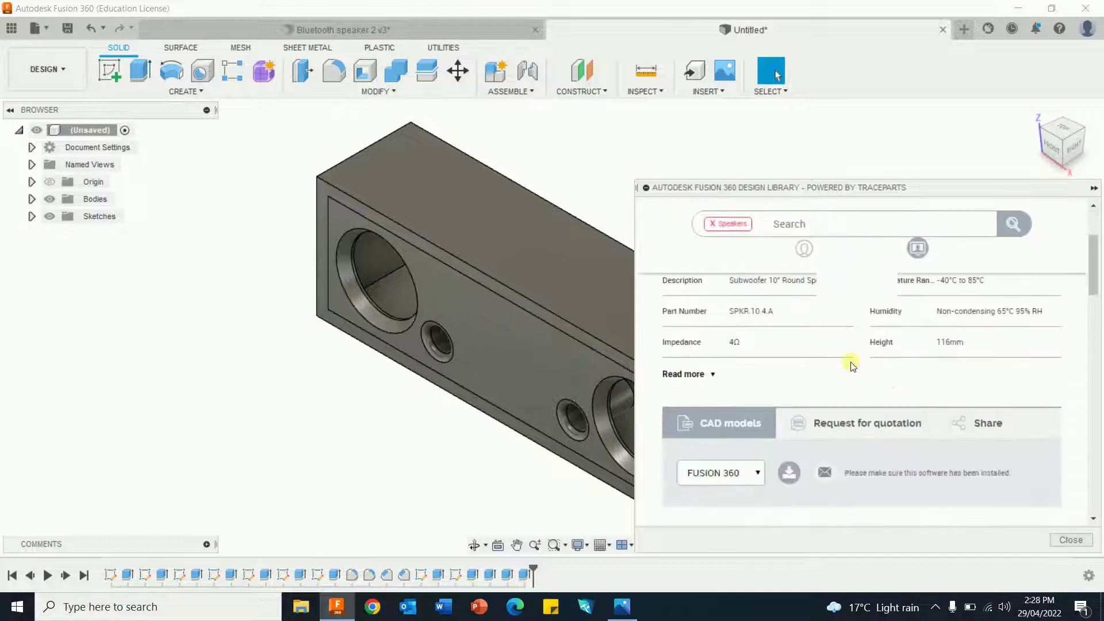
{"action": "scroll", "coordinate": [851, 365], "scroll_direction": "down", "scroll_amount": 2}
{"action": "left_click", "coordinate": [789, 390]}
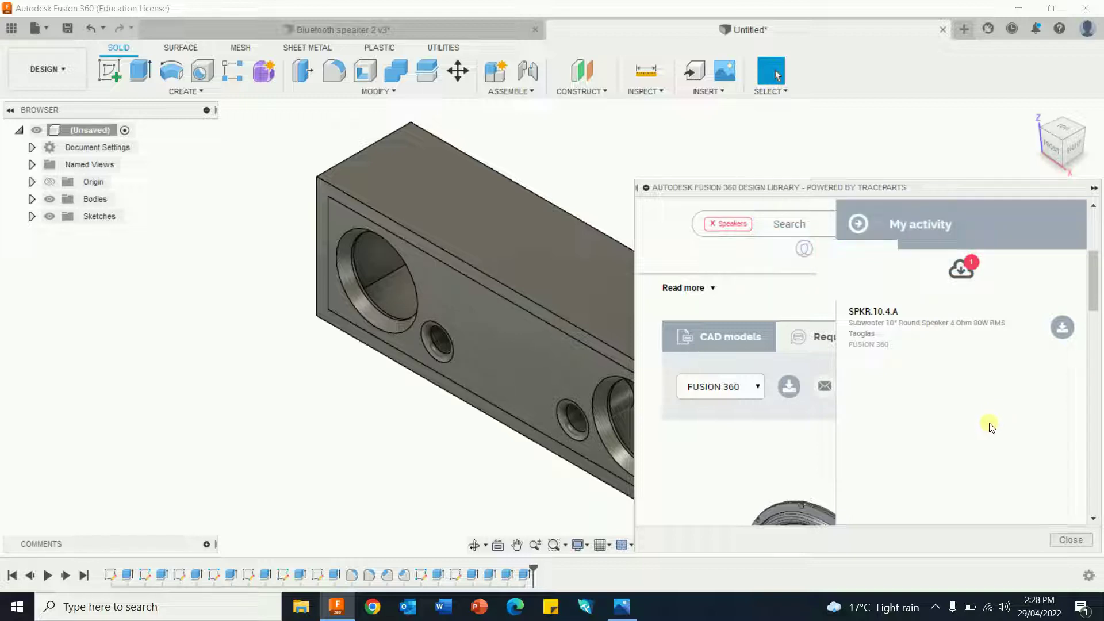
{"action": "left_click", "coordinate": [1062, 331]}
{"action": "scroll", "coordinate": [378, 432], "scroll_direction": "down", "scroll_amount": 3}
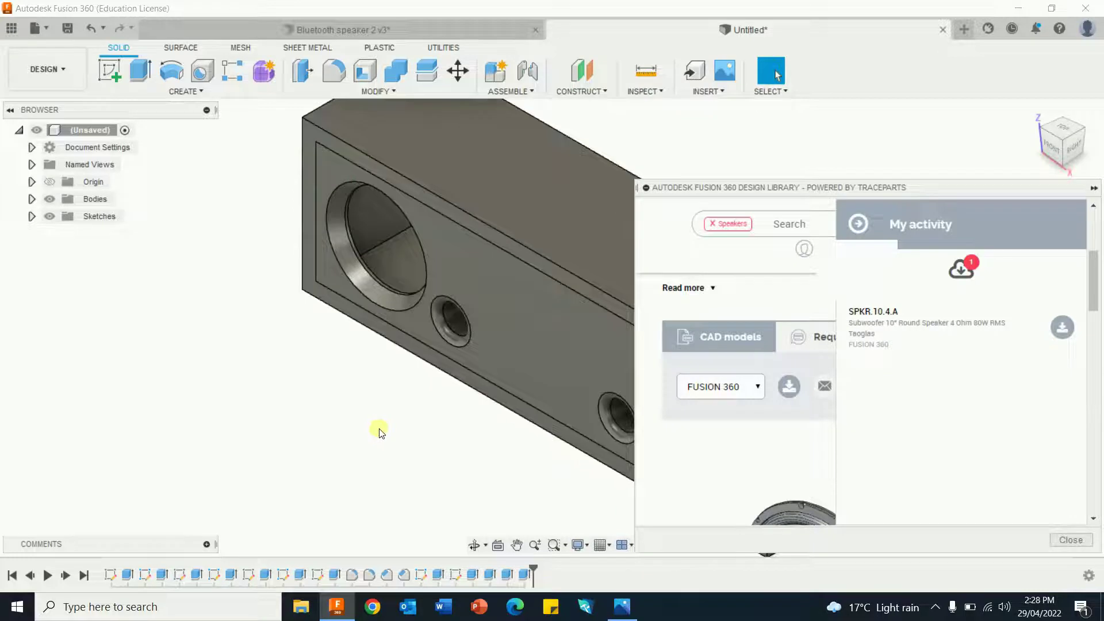
{"action": "scroll", "coordinate": [256, 334], "scroll_direction": "down", "scroll_amount": 1}
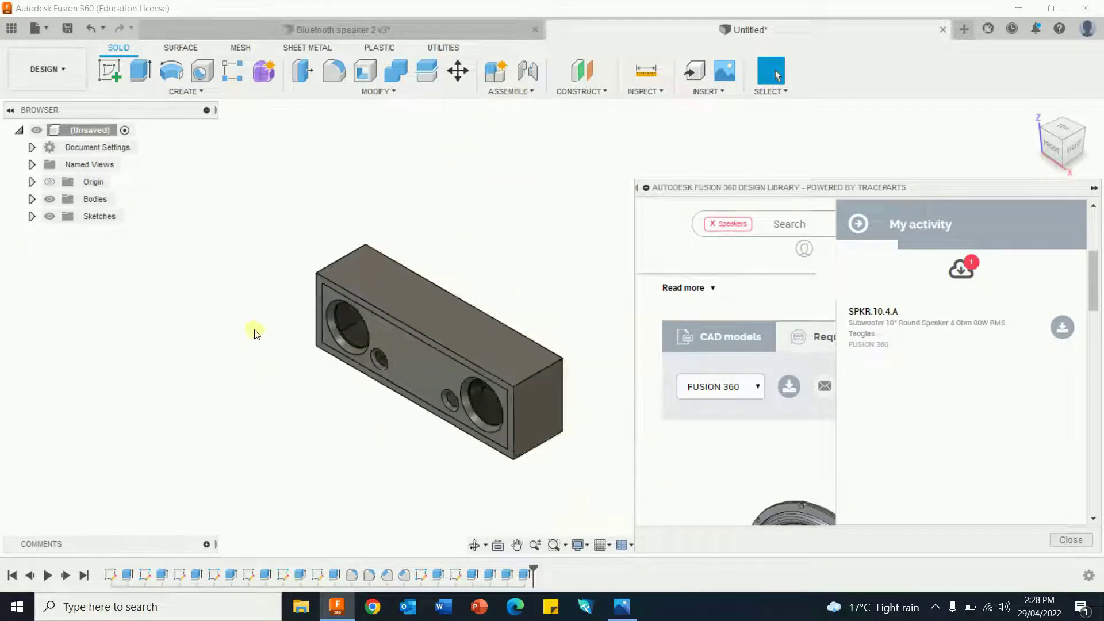
{"action": "scroll", "coordinate": [255, 335], "scroll_direction": "up", "scroll_amount": 1}
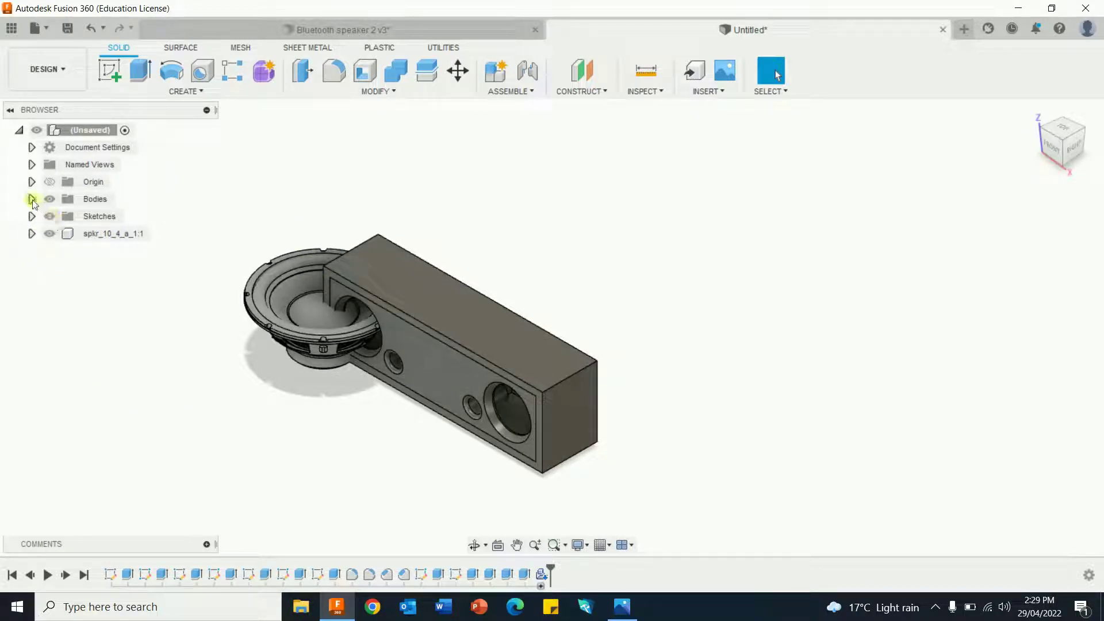
{"action": "left_click", "coordinate": [50, 199]}
{"action": "mouse_move", "coordinate": [189, 234]}
{"action": "left_mouse_down"}
{"action": "mouse_move", "coordinate": [337, 419]}
{"action": "mouse_move", "coordinate": [468, 209]}
{"action": "mouse_move", "coordinate": [431, 183]}
{"action": "mouse_move", "coordinate": [437, 192]}
{"action": "left_mouse_up"}
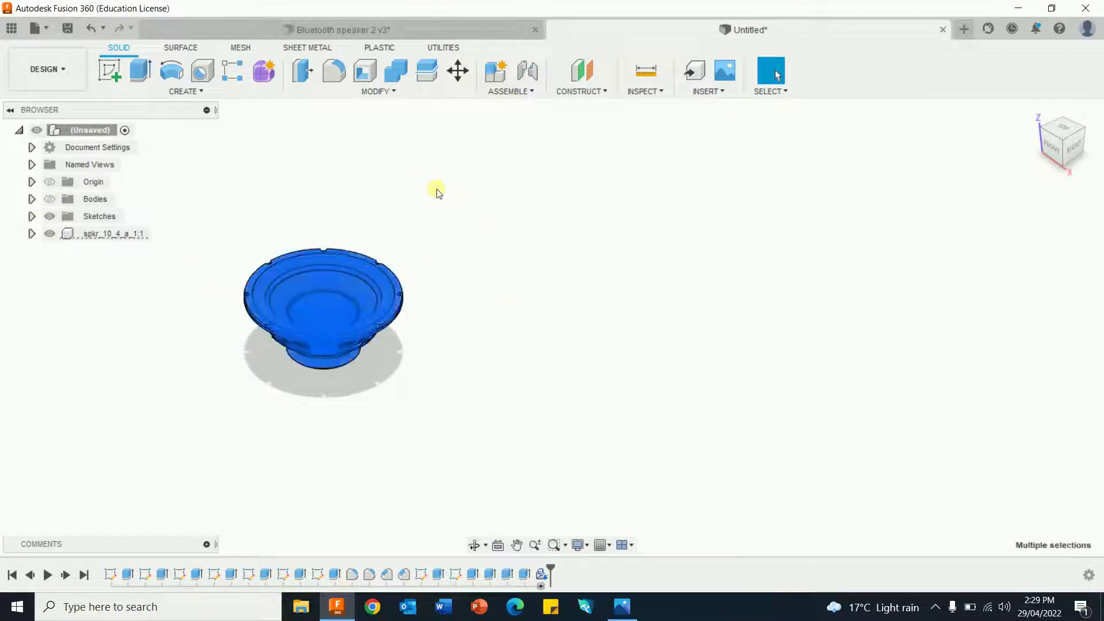
{"action": "right_click", "coordinate": [540, 268]}
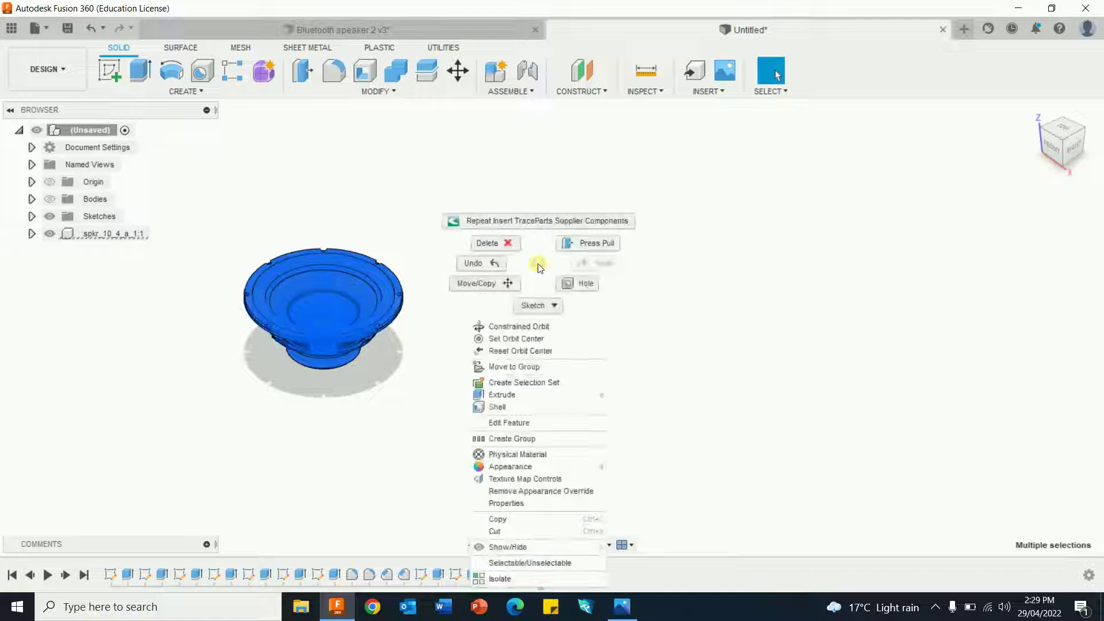
{"action": "left_click", "coordinate": [480, 284]}
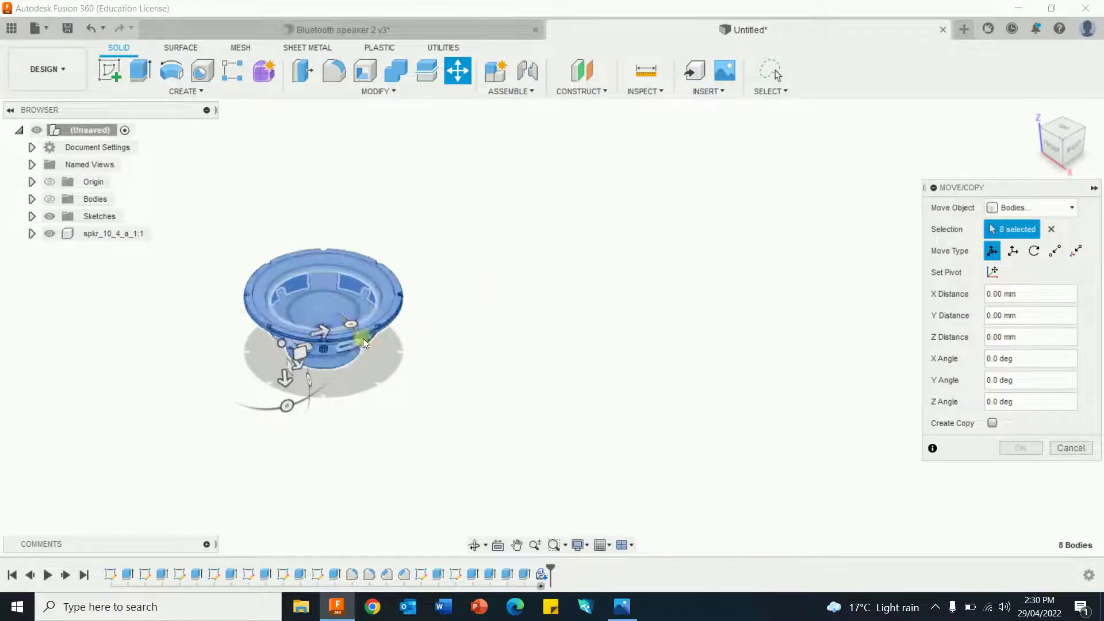
{"action": "left_click_drag", "start_coordinate": [285, 409], "coordinate": [270, 391]}
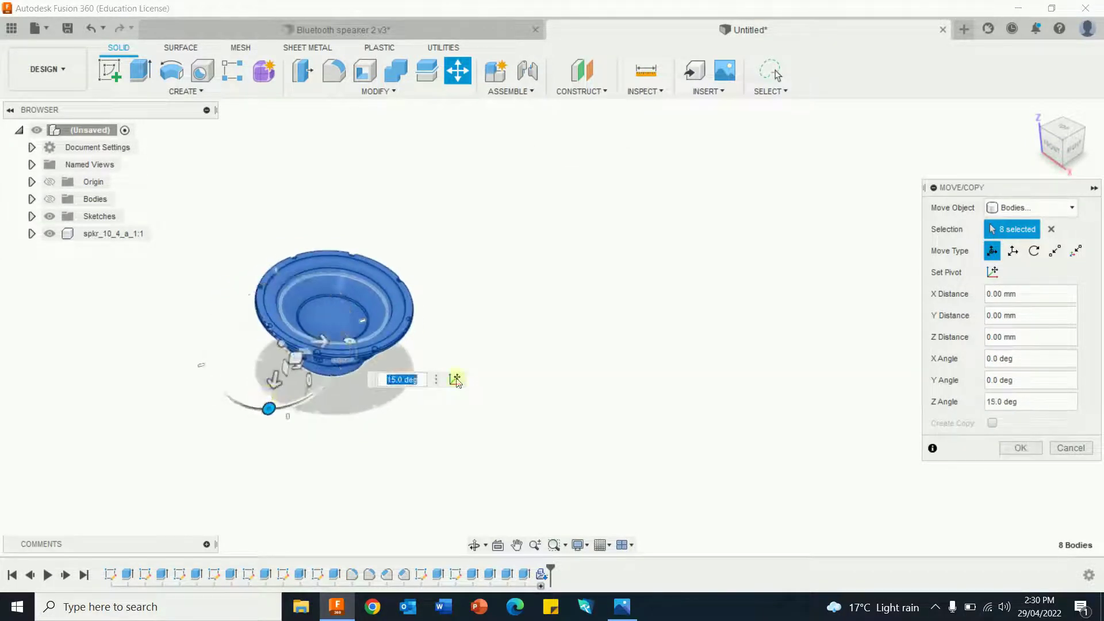
{"action": "key", "text": "Return"}
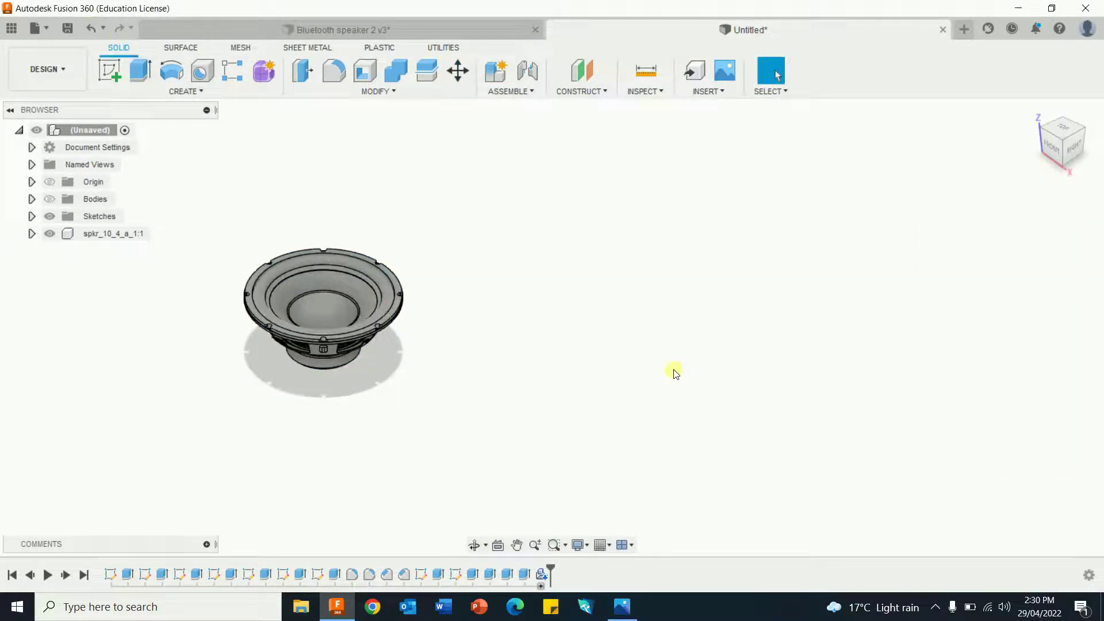
Rotate all eight subwoofer bodies 90 degrees about the X axis so the cone faces the front
{"action": "left_click", "coordinate": [1055, 142]}
{"action": "mouse_move", "coordinate": [186, 253]}
{"action": "left_mouse_down"}
{"action": "mouse_move", "coordinate": [327, 446]}
{"action": "mouse_move", "coordinate": [561, 387]}
{"action": "mouse_move", "coordinate": [449, 276]}
{"action": "mouse_move", "coordinate": [424, 273]}
{"action": "left_mouse_up"}
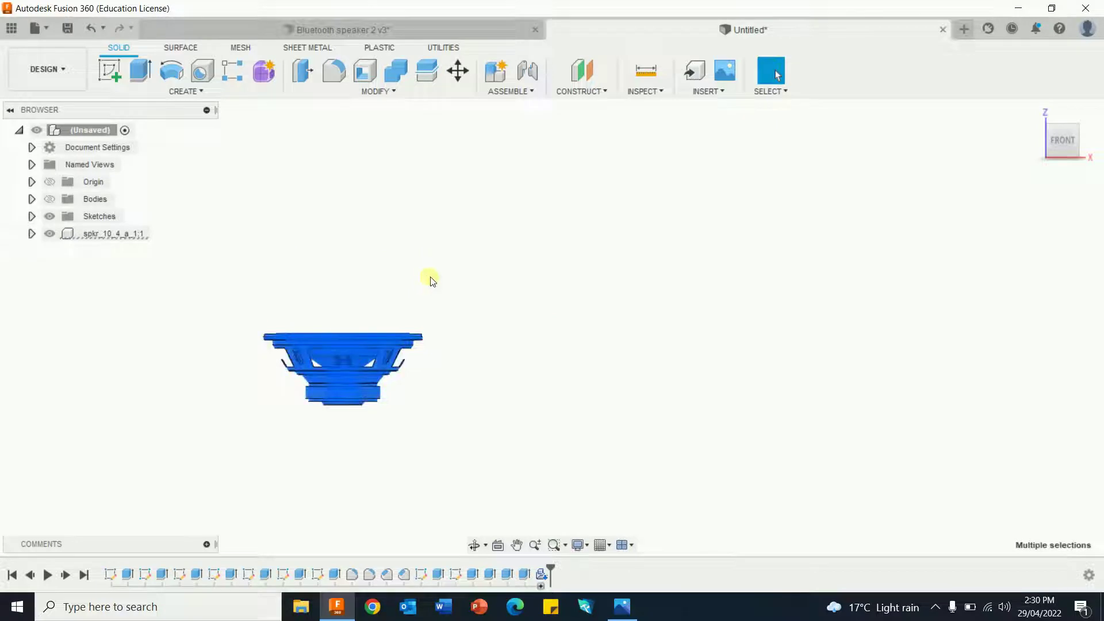
{"action": "right_click", "coordinate": [432, 280]}
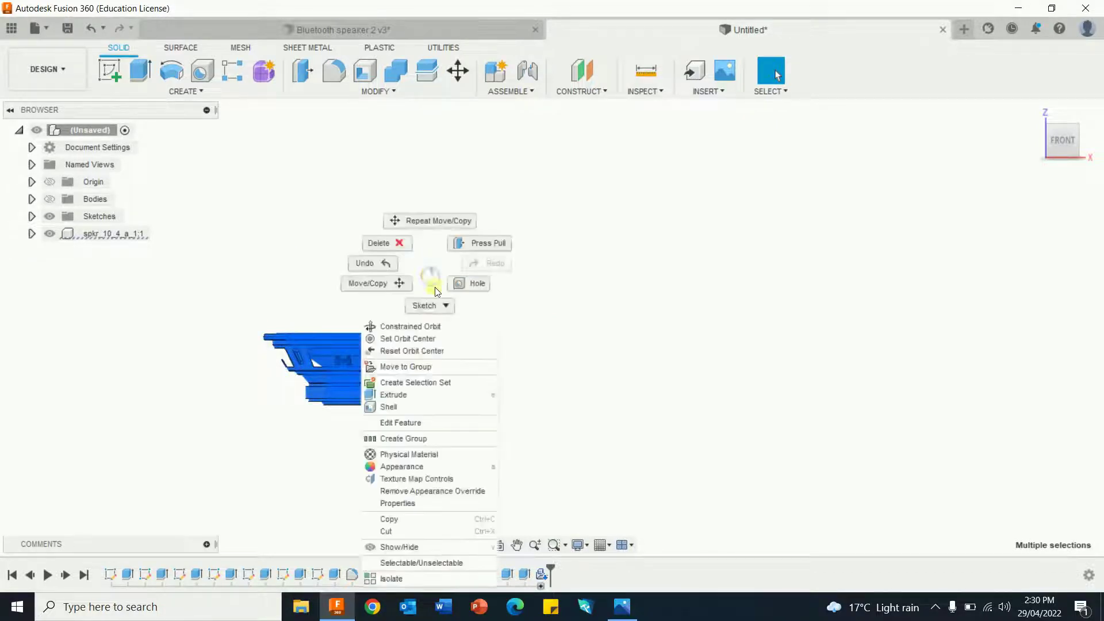
{"action": "left_click", "coordinate": [371, 281]}
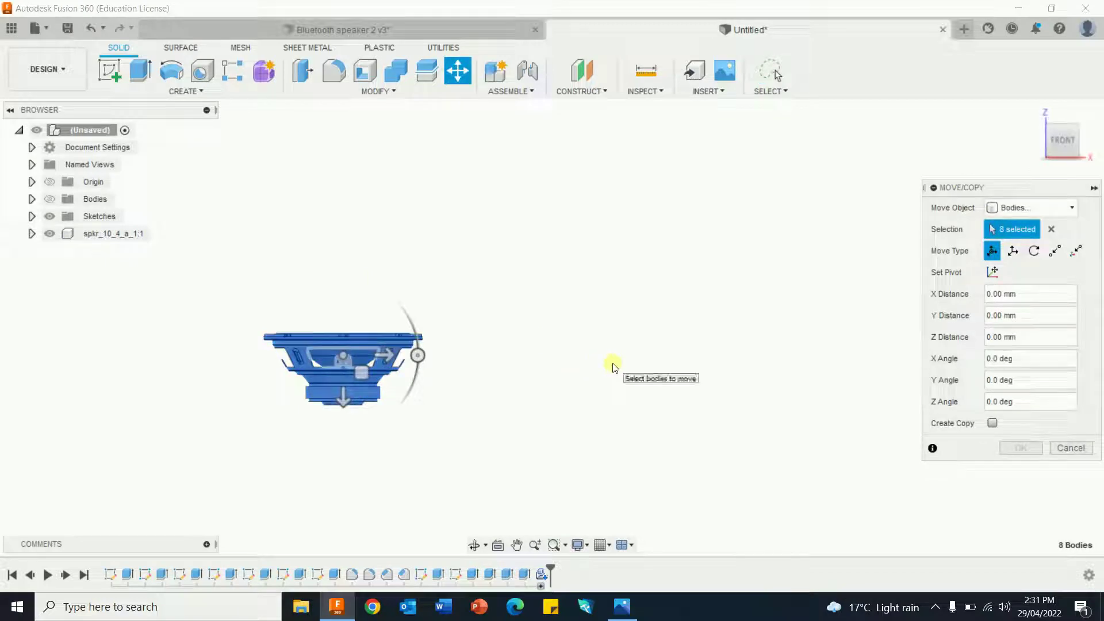
{"action": "left_click", "coordinate": [1033, 112]}
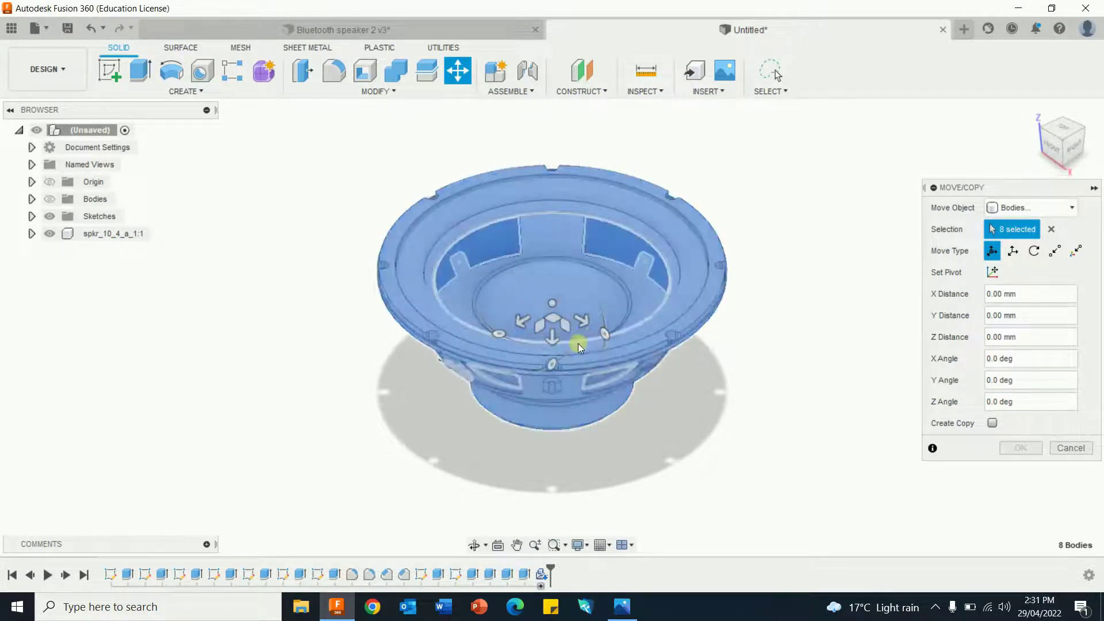
{"action": "mouse_move", "coordinate": [578, 344]}
{"action": "left_mouse_down"}
{"action": "mouse_move", "coordinate": [591, 298]}
{"action": "mouse_move", "coordinate": [573, 283]}
{"action": "left_mouse_up"}
{"action": "type", "text": "90"}
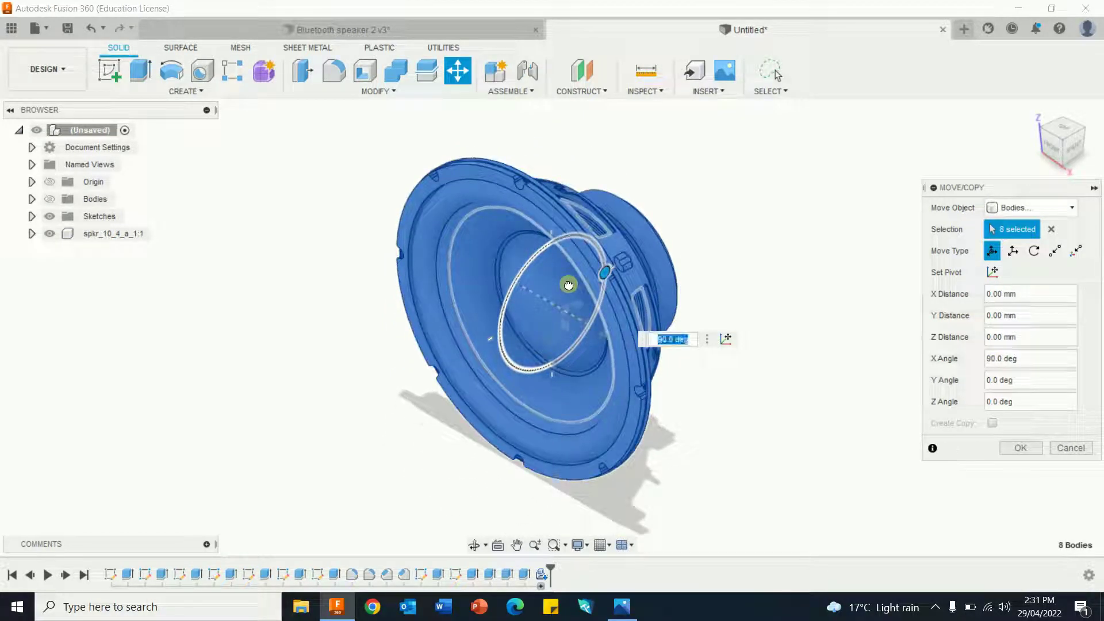
{"action": "key", "text": "Return"}
{"action": "left_click", "coordinate": [1028, 453]}
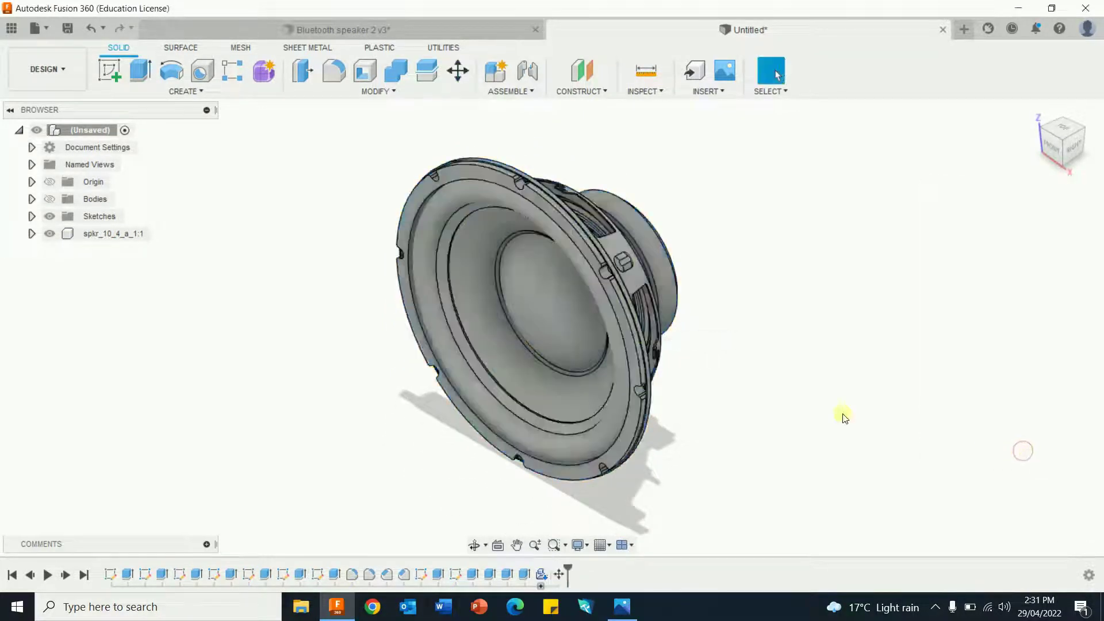
Compare the subwoofer with the enclosure openings, and scale its bodies down uniformly to suit the large speaker opening
{"action": "scroll", "coordinate": [828, 413], "scroll_direction": "down", "scroll_amount": 3}
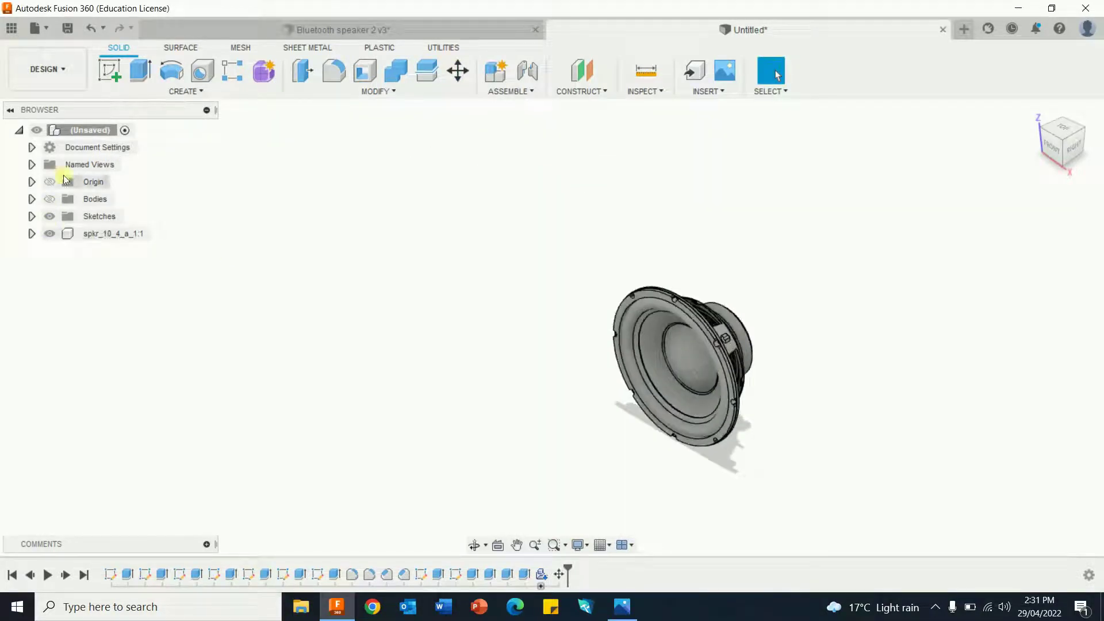
{"action": "left_click", "coordinate": [48, 201]}
{"action": "left_click", "coordinate": [49, 200]}
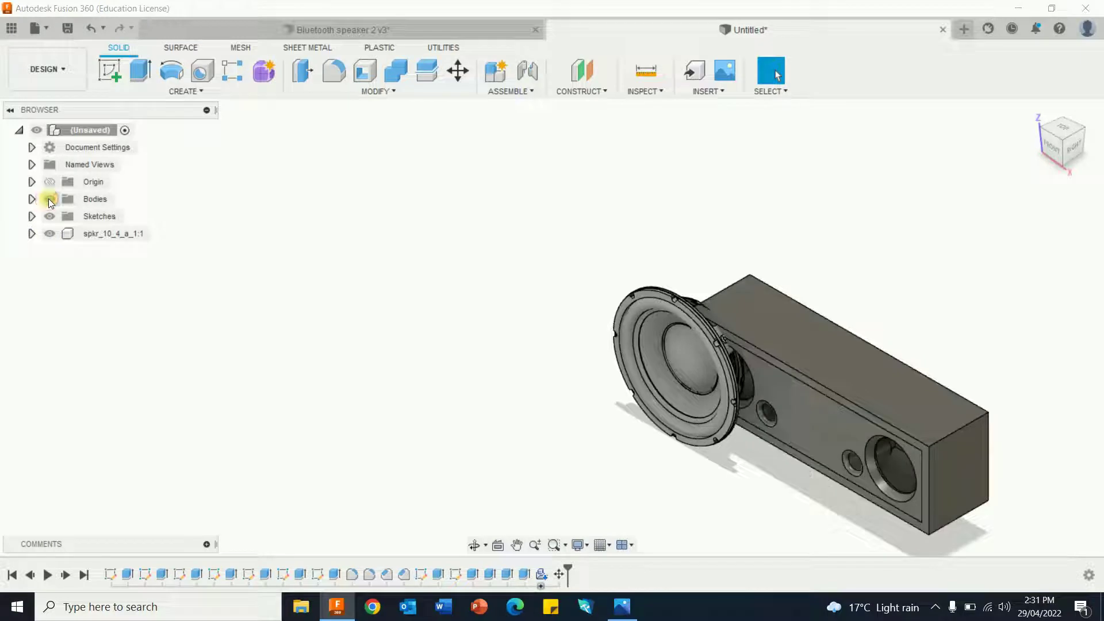
{"action": "left_click", "coordinate": [49, 200]}
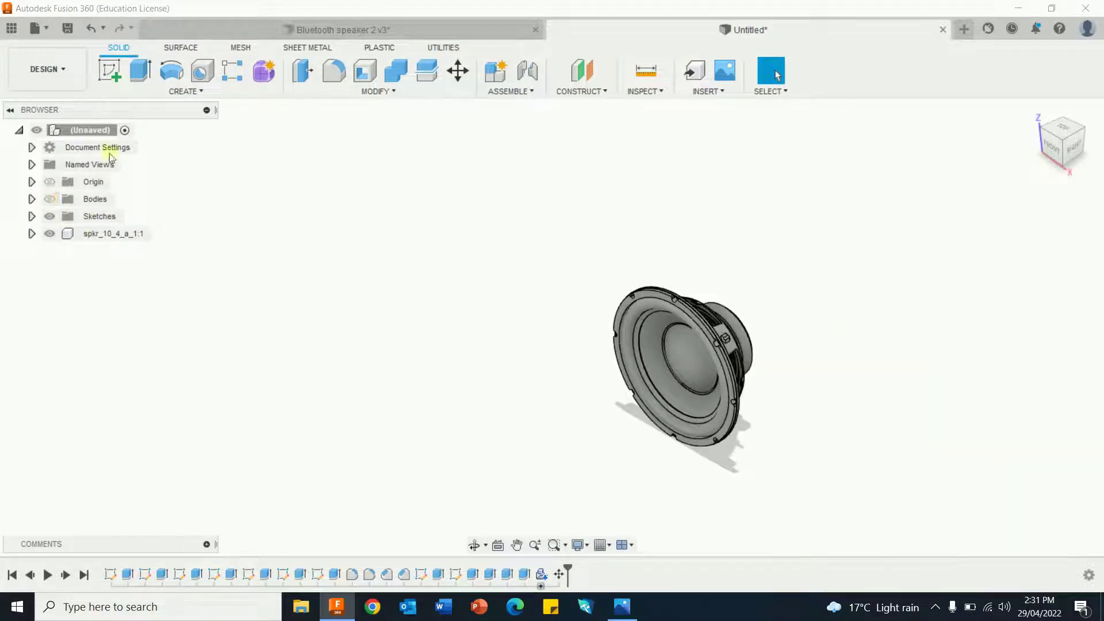
{"action": "mouse_move", "coordinate": [475, 196]}
{"action": "left_mouse_down"}
{"action": "mouse_move", "coordinate": [664, 460]}
{"action": "mouse_move", "coordinate": [892, 390]}
{"action": "mouse_move", "coordinate": [875, 280]}
{"action": "left_mouse_up"}
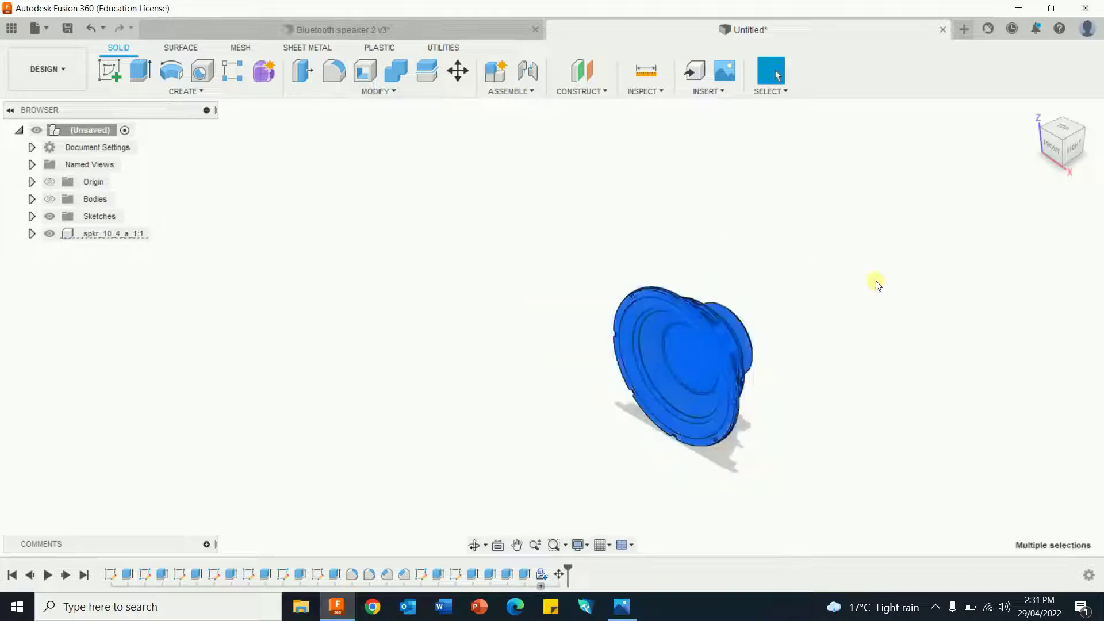
{"action": "left_click", "coordinate": [391, 91]}
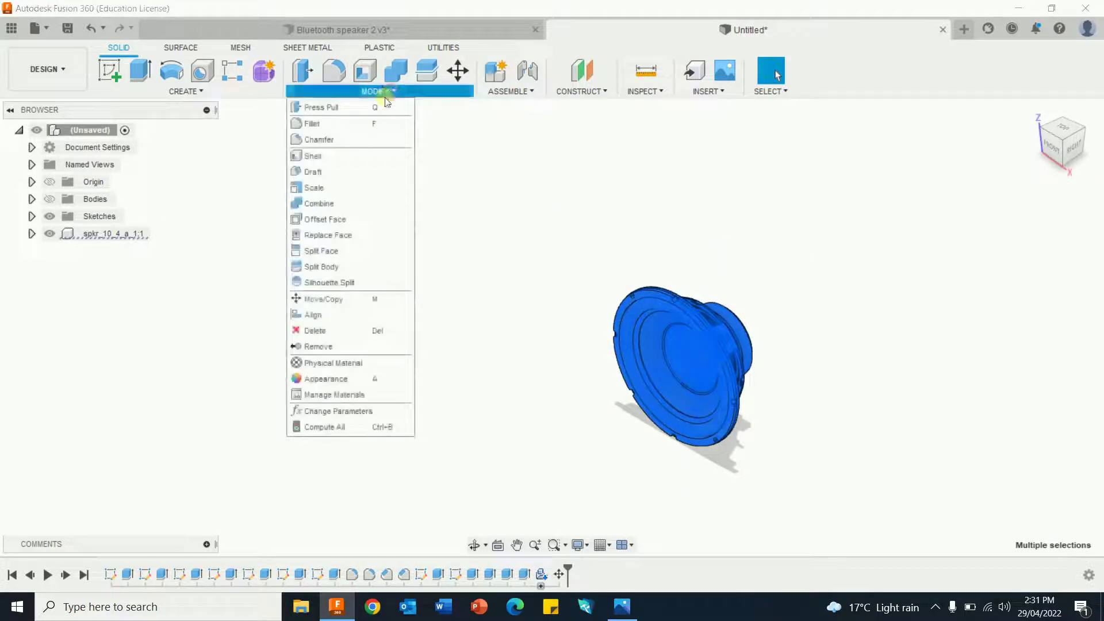
{"action": "left_click", "coordinate": [317, 192]}
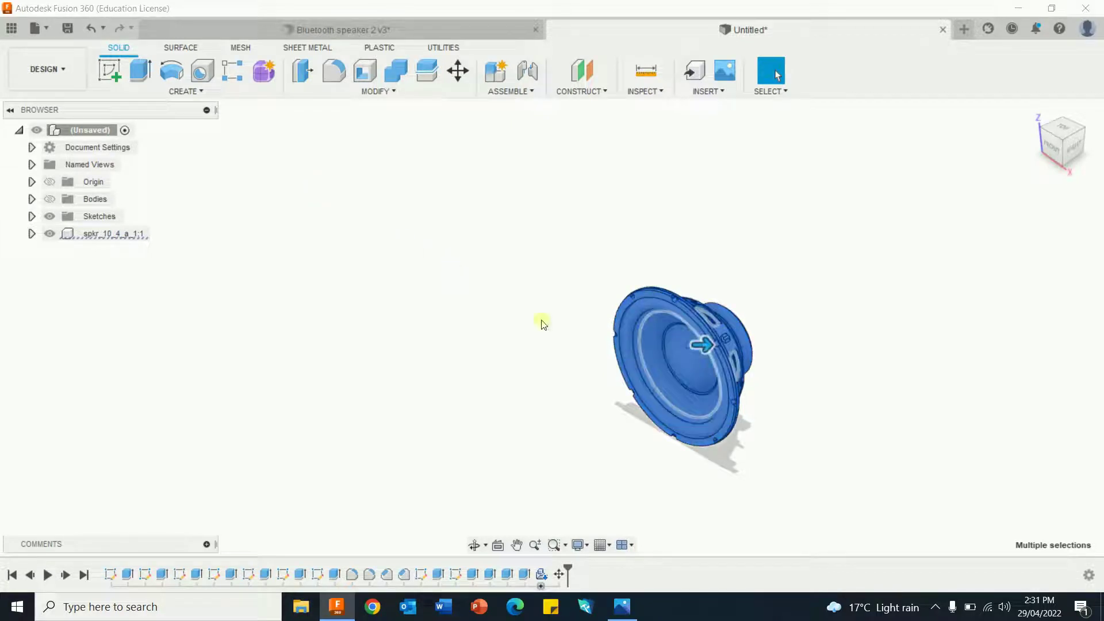
{"action": "left_click_drag", "start_coordinate": [706, 345], "coordinate": [808, 382]}
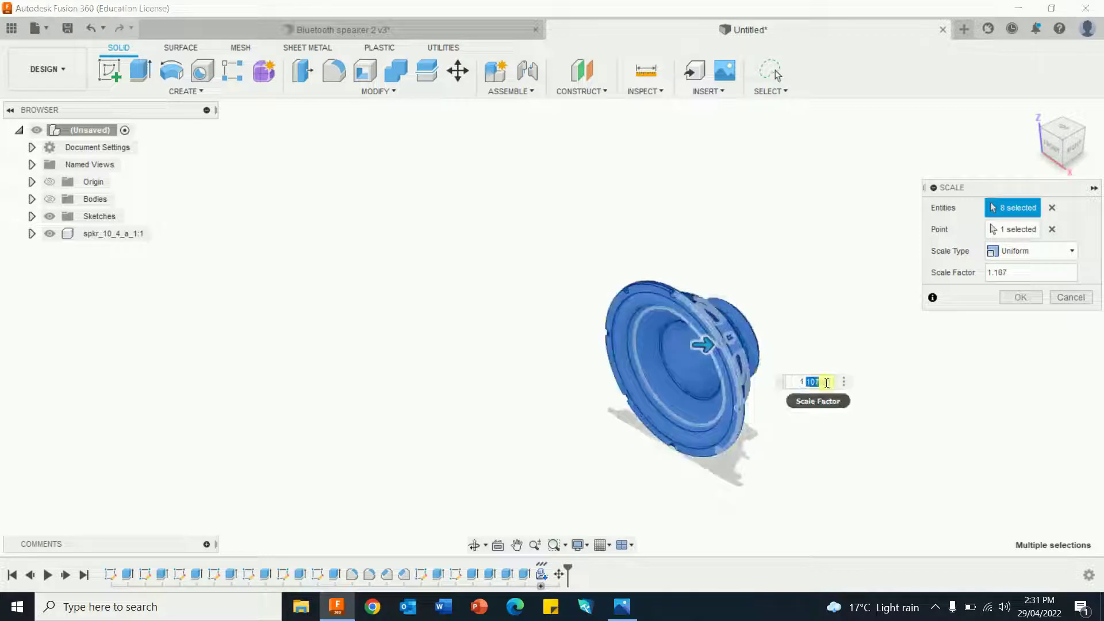
{"action": "triple_click", "coordinate": [827, 383]}
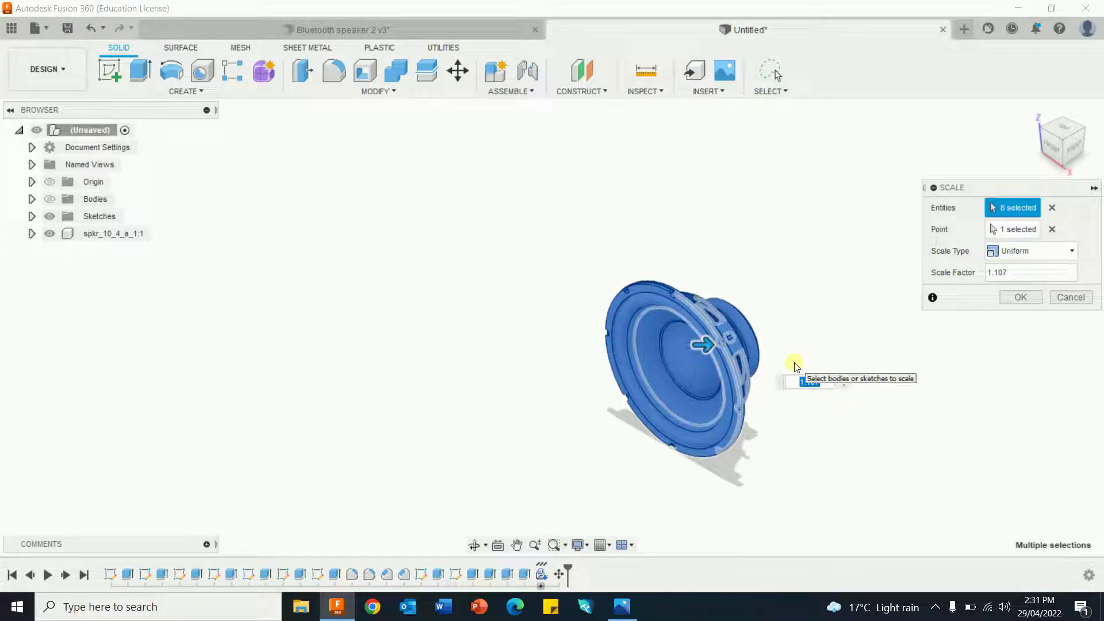
{"action": "key", "text": "Return"}
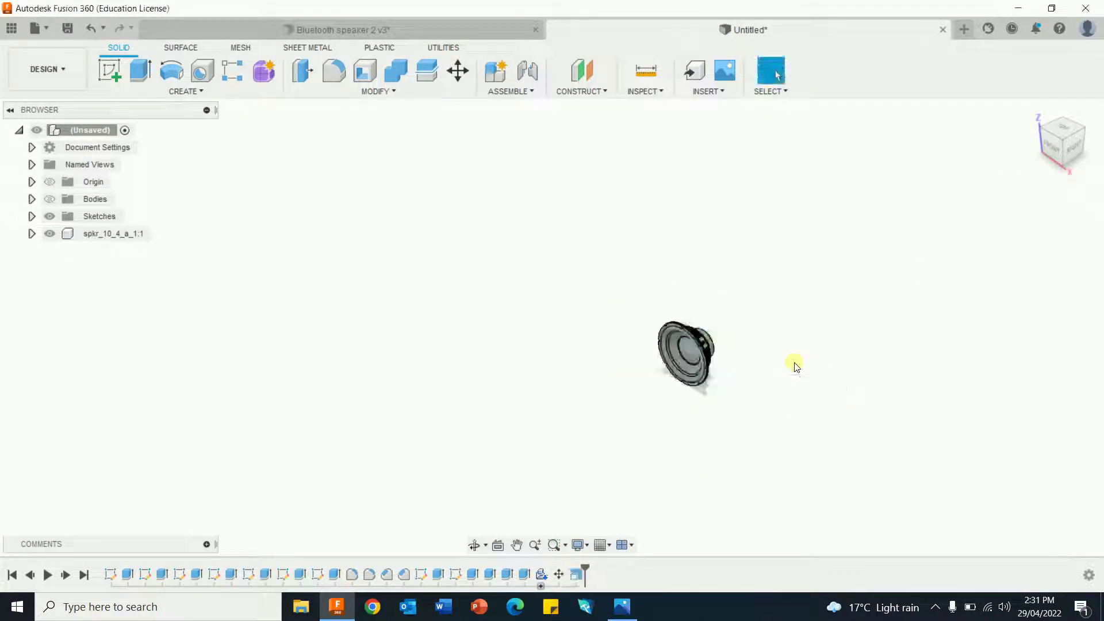
With the enclosure shown for reference, move the scaled subwoofer bodies 94 mm along X to the nearer large speaker opening
{"action": "left_click", "coordinate": [48, 200]}
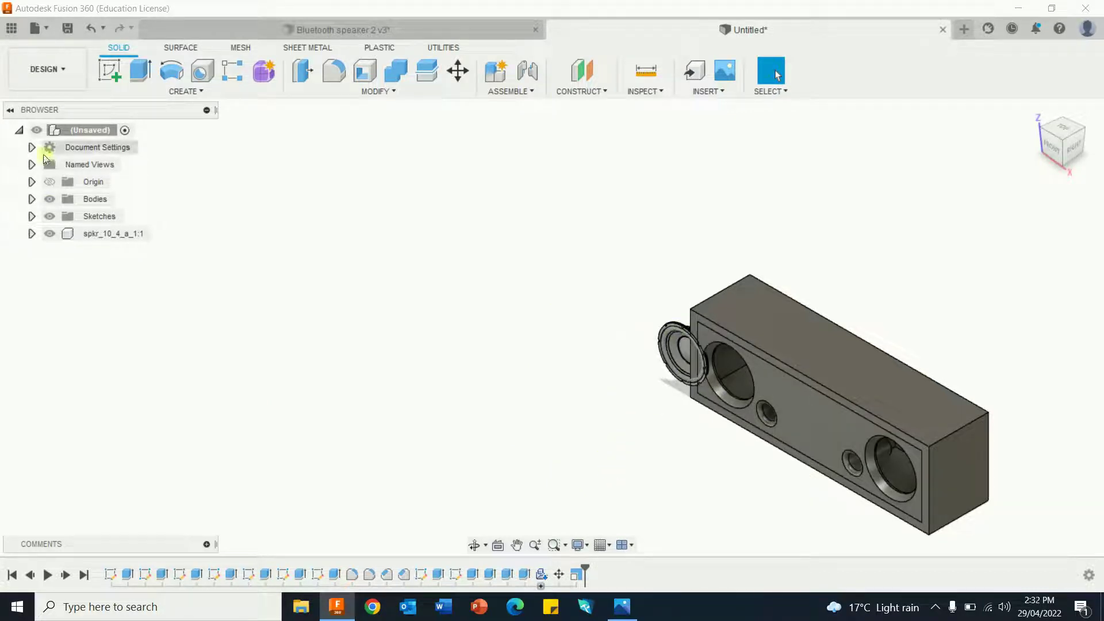
{"action": "left_click", "coordinate": [50, 199]}
{"action": "mouse_move", "coordinate": [577, 202]}
{"action": "left_mouse_down"}
{"action": "mouse_move", "coordinate": [777, 301]}
{"action": "mouse_move", "coordinate": [744, 490]}
{"action": "mouse_move", "coordinate": [582, 476]}
{"action": "left_mouse_up"}
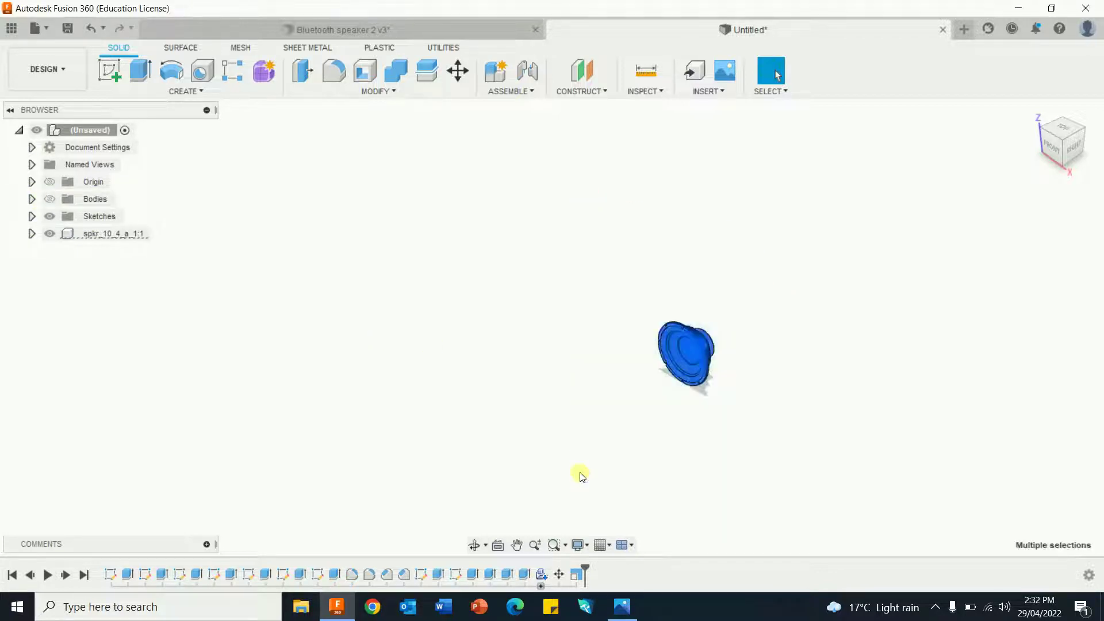
{"action": "right_click", "coordinate": [922, 344]}
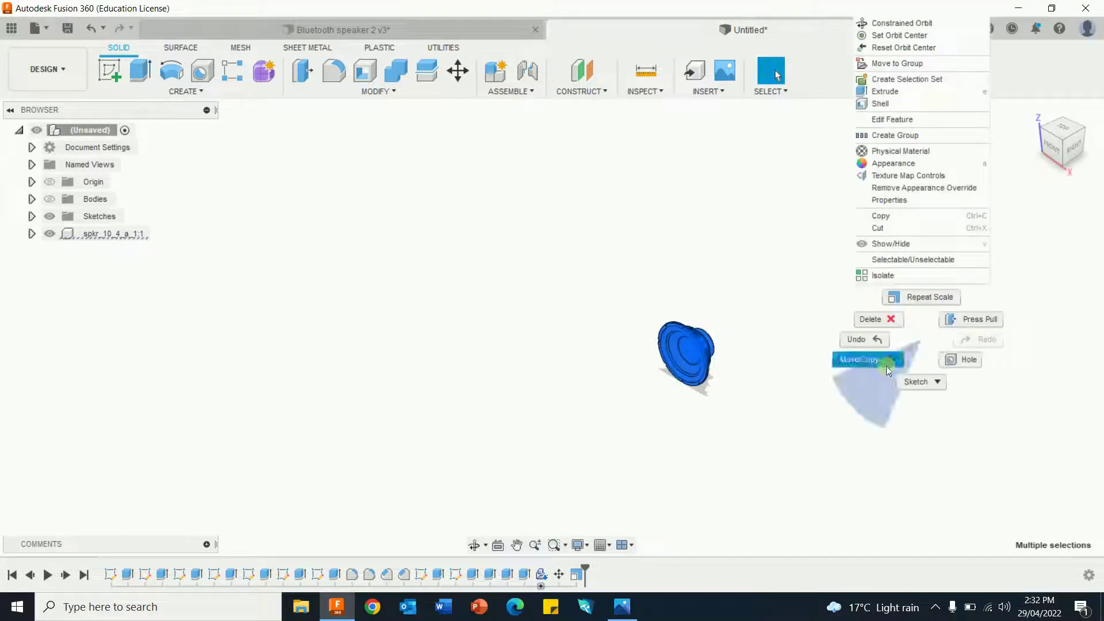
{"action": "left_click", "coordinate": [867, 360]}
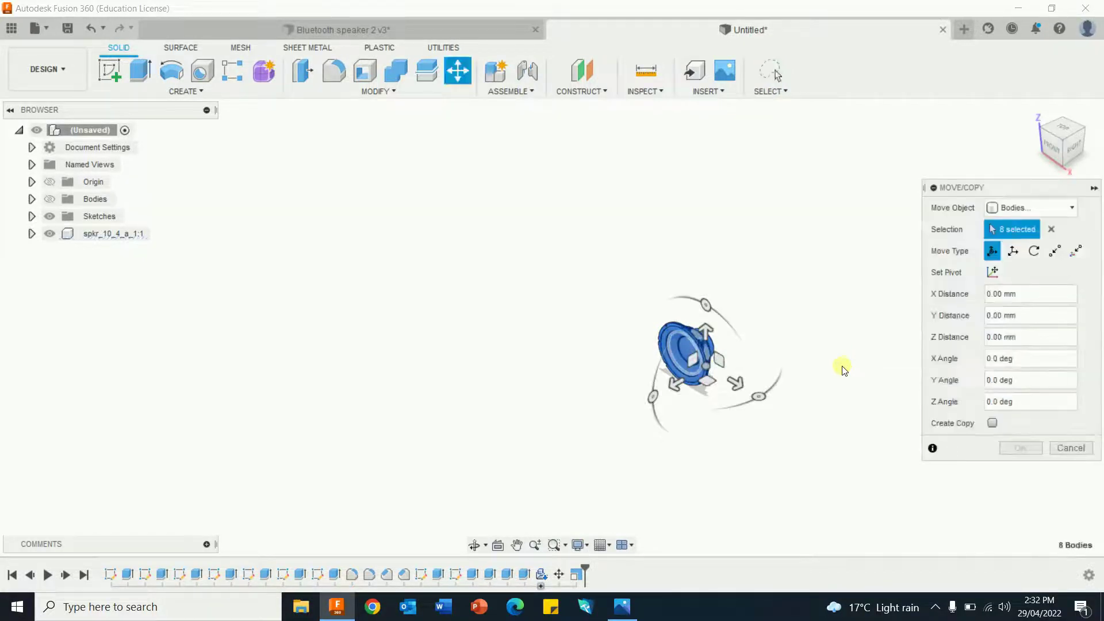
{"action": "left_click", "coordinate": [50, 200]}
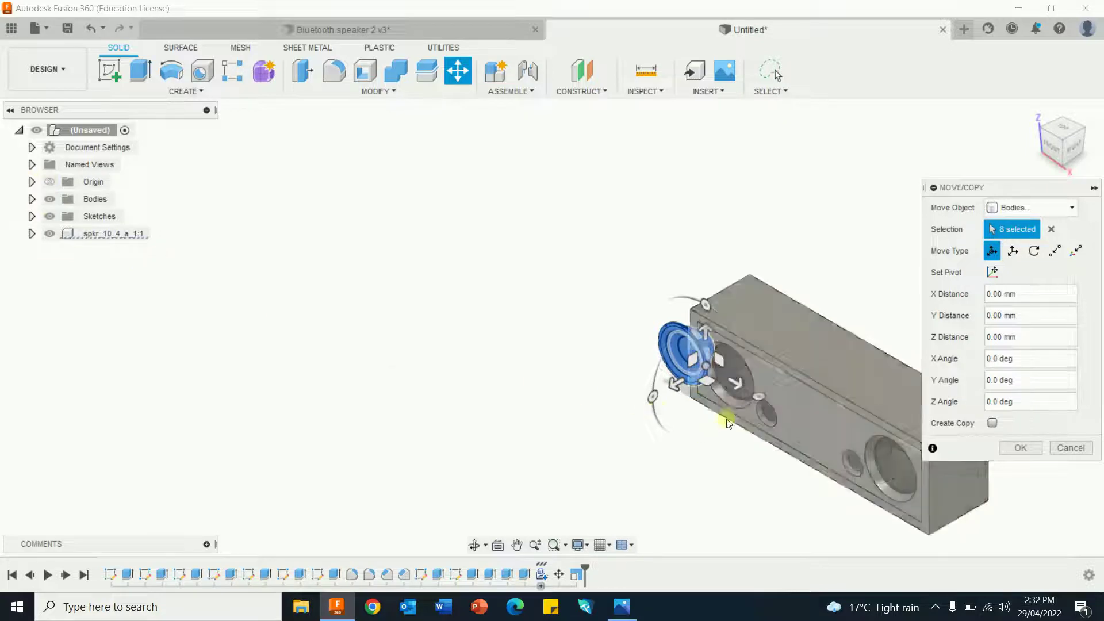
{"action": "scroll", "coordinate": [727, 406], "scroll_direction": "up", "scroll_amount": 5}
{"action": "left_click_drag", "start_coordinate": [727, 358], "coordinate": [811, 389]}
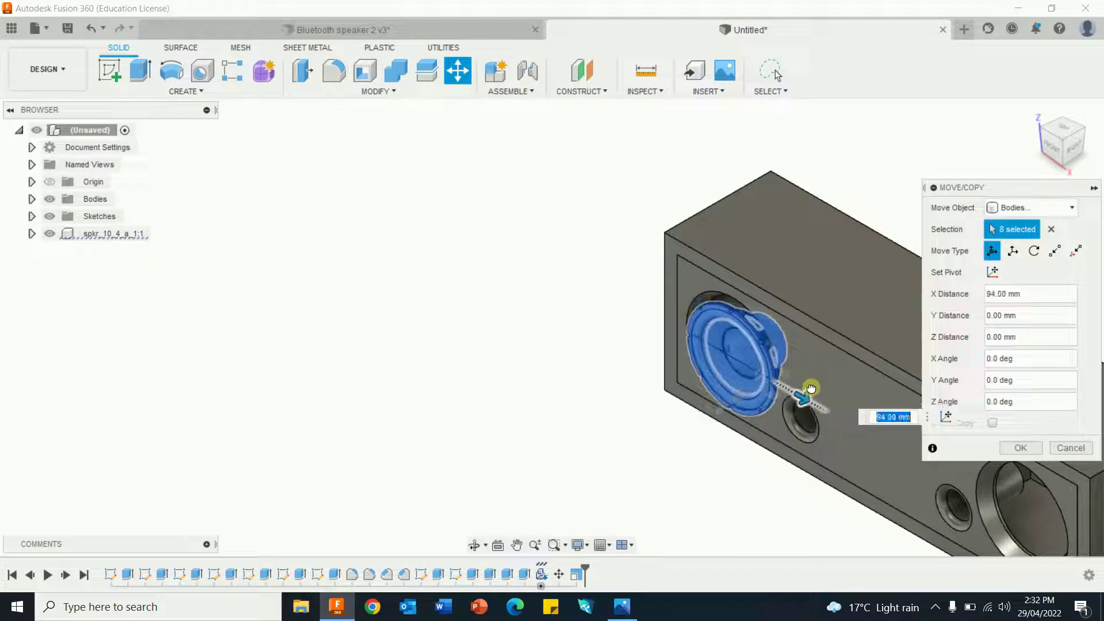
Hide enclosure bodies Body1, Body3 and Body4, keeping the front panel and control plate shown
{"action": "left_click", "coordinate": [30, 200]}
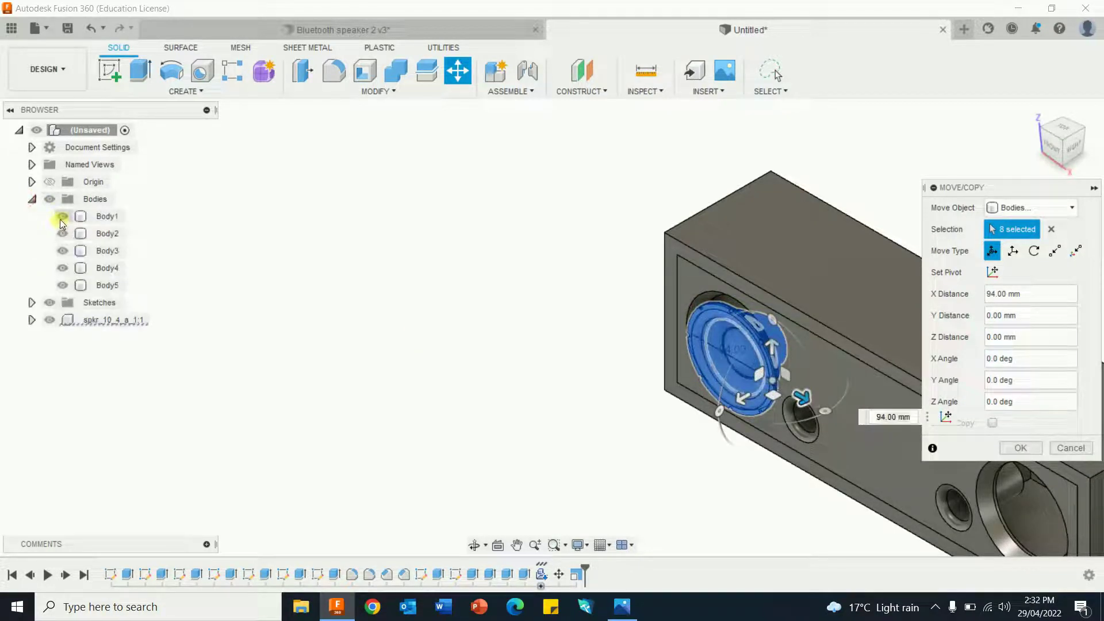
{"action": "left_click", "coordinate": [62, 217]}
{"action": "left_click", "coordinate": [62, 268]}
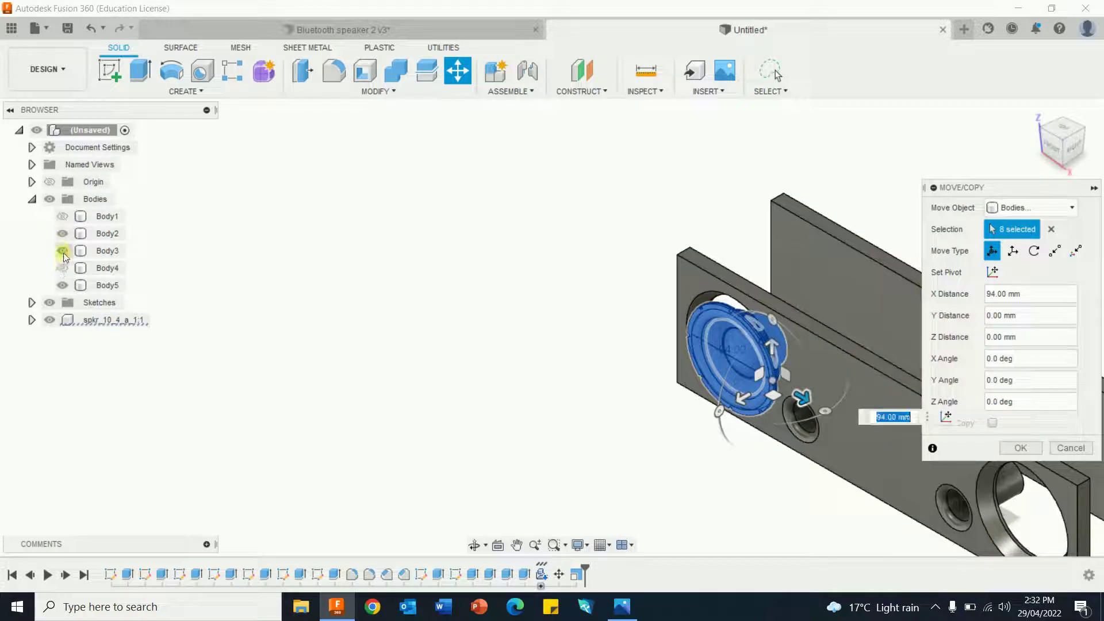
{"action": "left_click", "coordinate": [62, 251]}
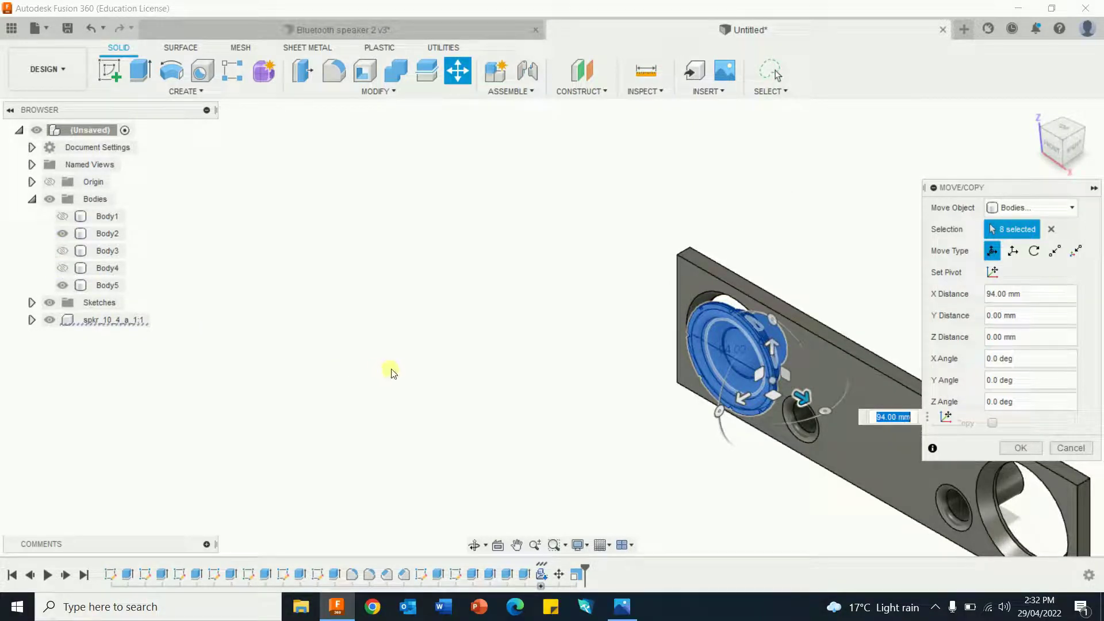
Move the subwoofer bodies -16 mm in Z distance, seating the rim behind the front panel
{"action": "middle_click_drag", "start_coordinate": [413, 377], "coordinate": [160, 298]}
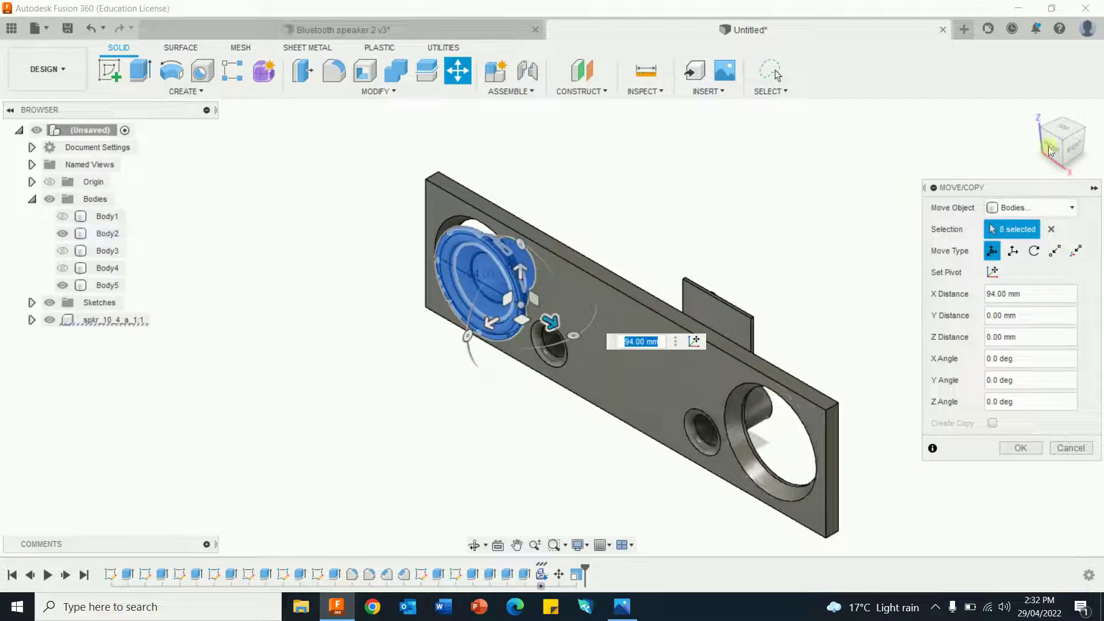
{"action": "left_click", "coordinate": [1074, 146]}
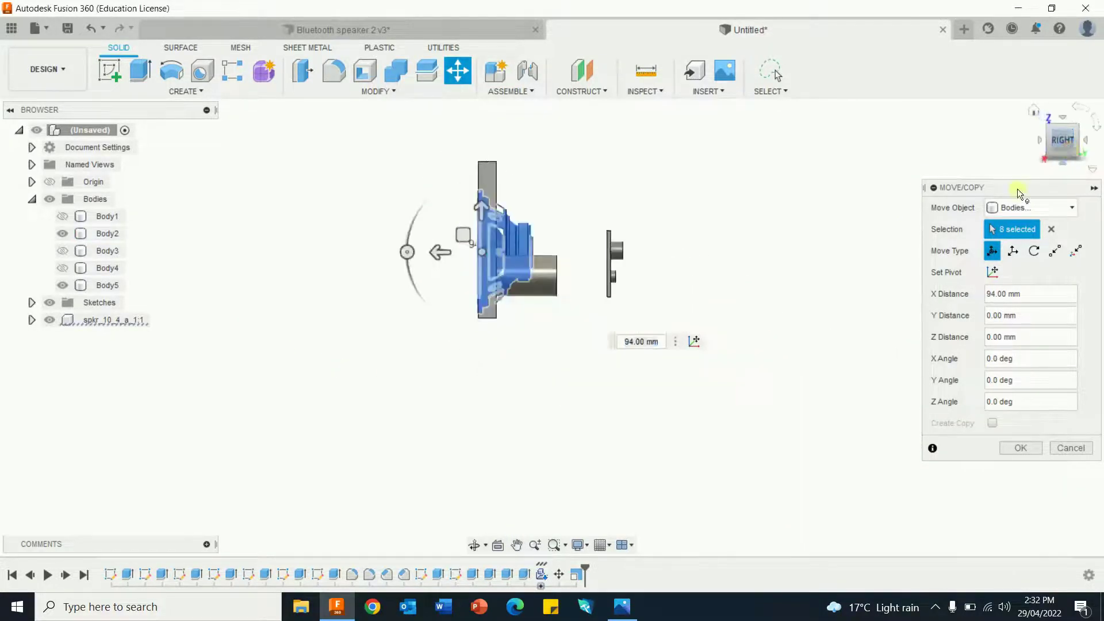
{"action": "scroll", "coordinate": [452, 358], "scroll_direction": "up", "scroll_amount": 3}
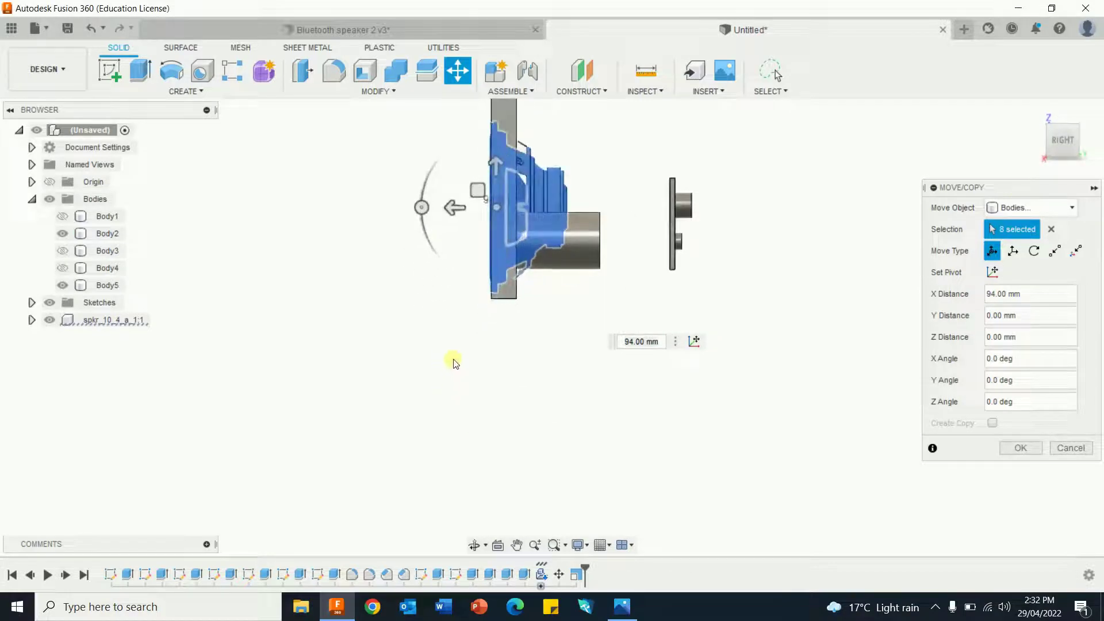
{"action": "left_click_drag", "start_coordinate": [453, 208], "coordinate": [479, 207]}
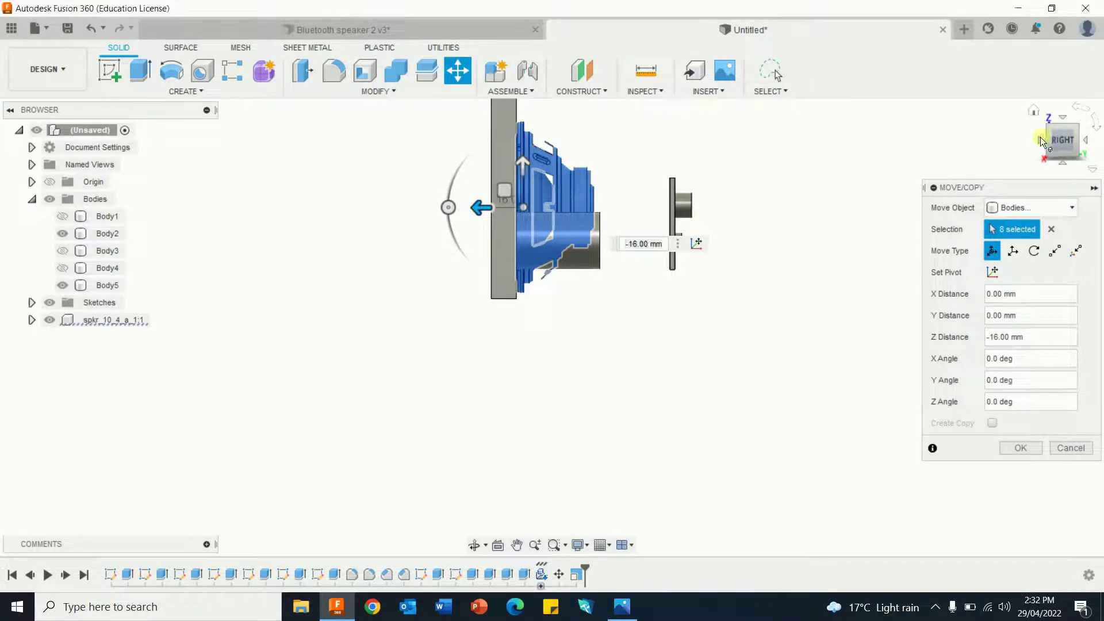
Viewed from the front, shift the subwoofer about 11.5 mm upward and 2.5 mm along X toward the opening's centre
{"action": "left_click", "coordinate": [1040, 138]}
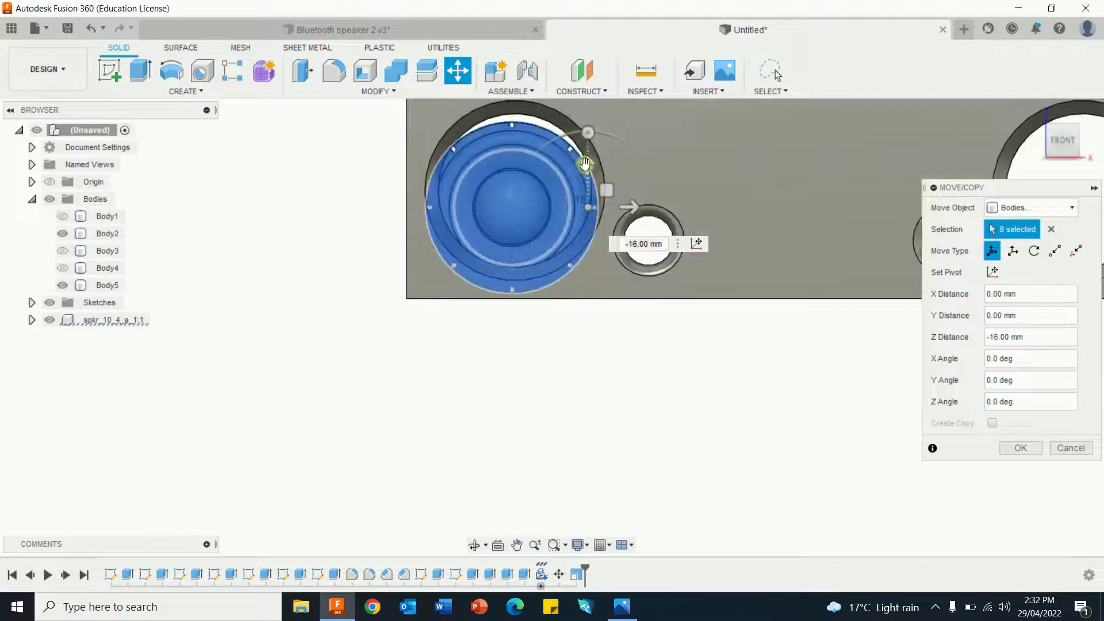
{"action": "left_click_drag", "start_coordinate": [587, 162], "coordinate": [586, 148]}
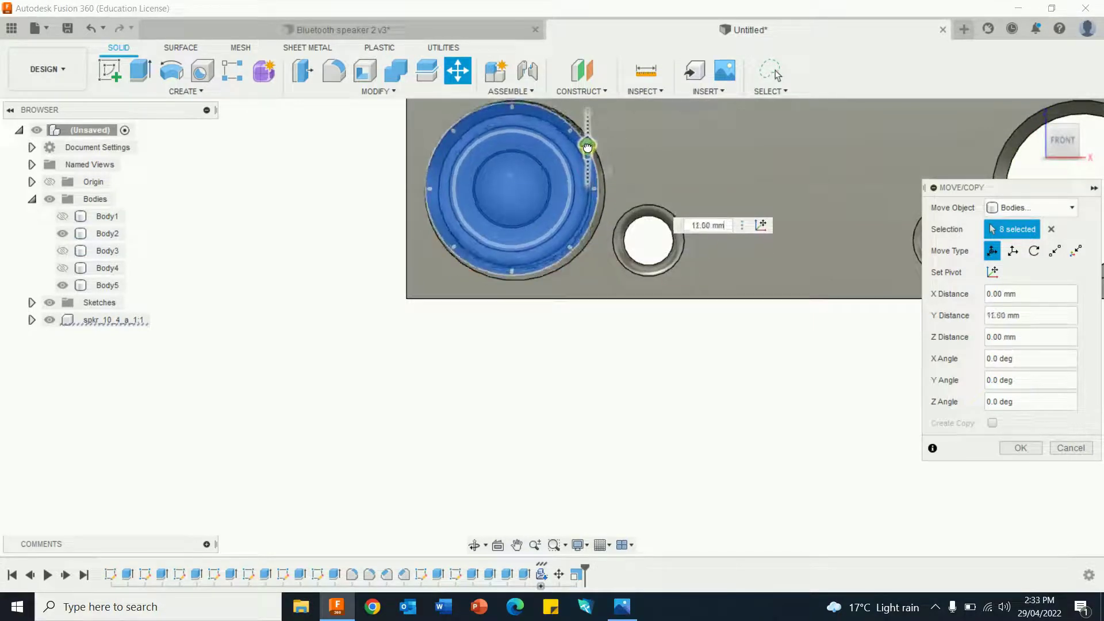
{"action": "left_click_drag", "start_coordinate": [640, 191], "coordinate": [637, 190]}
Fine-tune the subwoofer's centring in the opening by -1 mm in Y and -0.5 mm in X distance, and apply the move
{"action": "scroll", "coordinate": [557, 202], "scroll_direction": "down", "scroll_amount": 2}
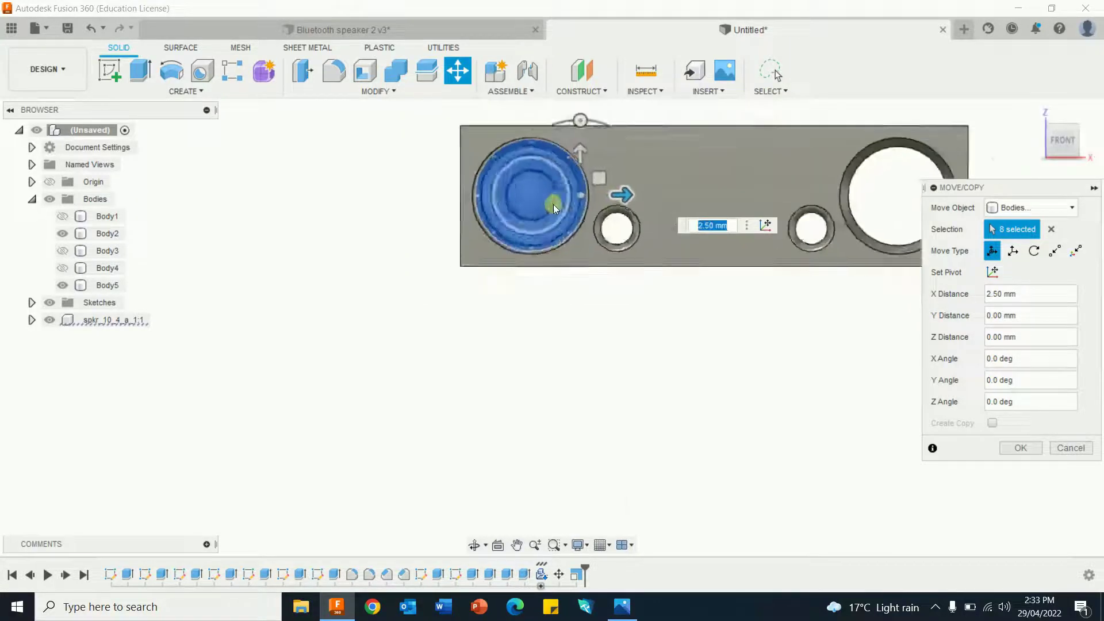
{"action": "scroll", "coordinate": [539, 247], "scroll_direction": "up", "scroll_amount": 6}
{"action": "middle_click_drag", "start_coordinate": [539, 256], "coordinate": [518, 486]}
{"action": "left_click_drag", "start_coordinate": [664, 295], "coordinate": [666, 304]}
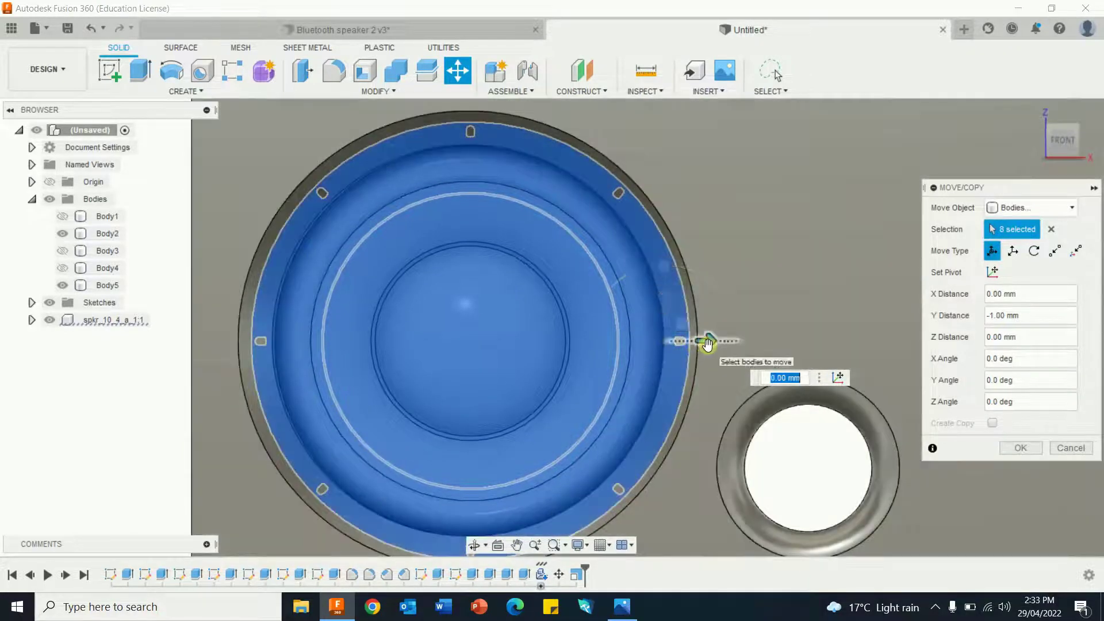
{"action": "left_click_drag", "start_coordinate": [703, 341], "coordinate": [705, 345]}
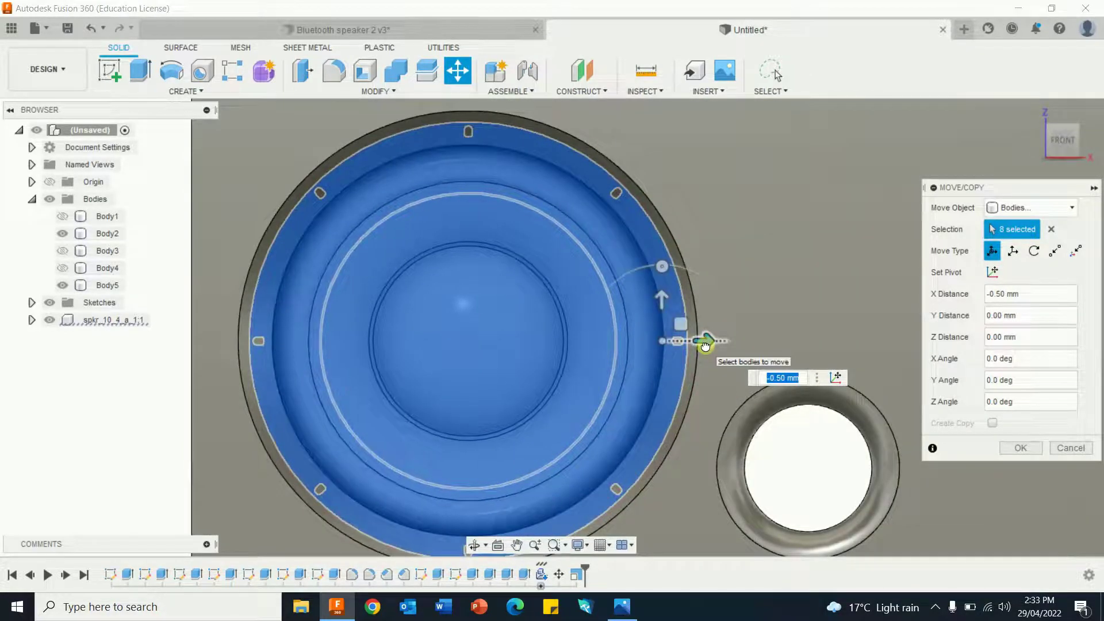
{"action": "mouse_move", "coordinate": [823, 296]}
{"action": "middle_mouse_down", "text": "shift"}
{"action": "mouse_move", "coordinate": [713, 299]}
{"action": "mouse_move", "coordinate": [836, 293]}
{"action": "middle_mouse_up", "text": "shift"}
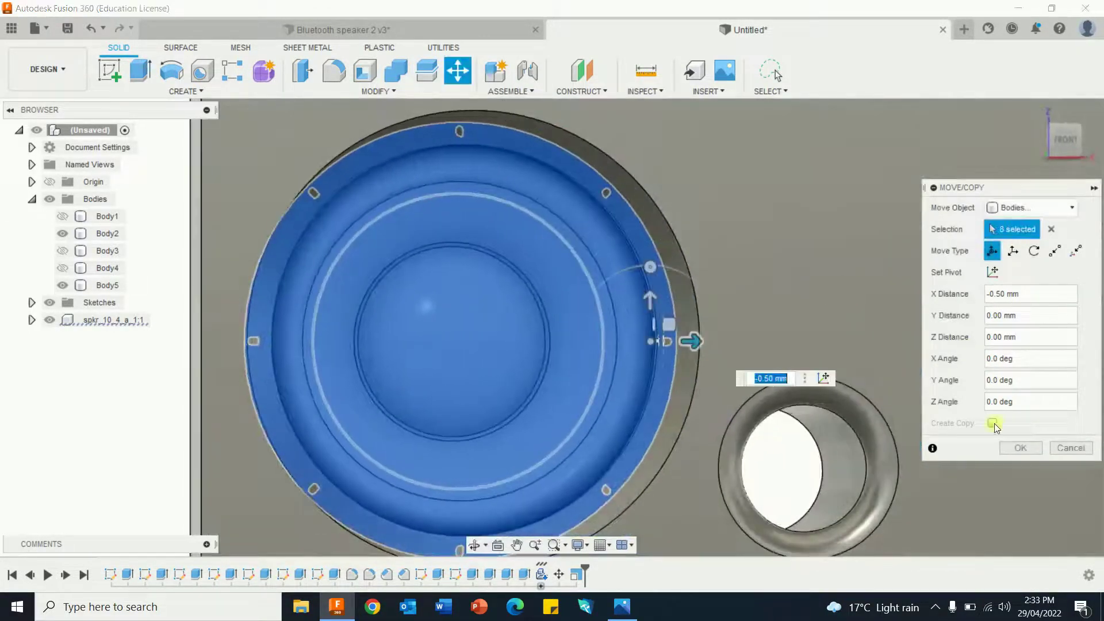
{"action": "left_click", "coordinate": [1013, 449]}
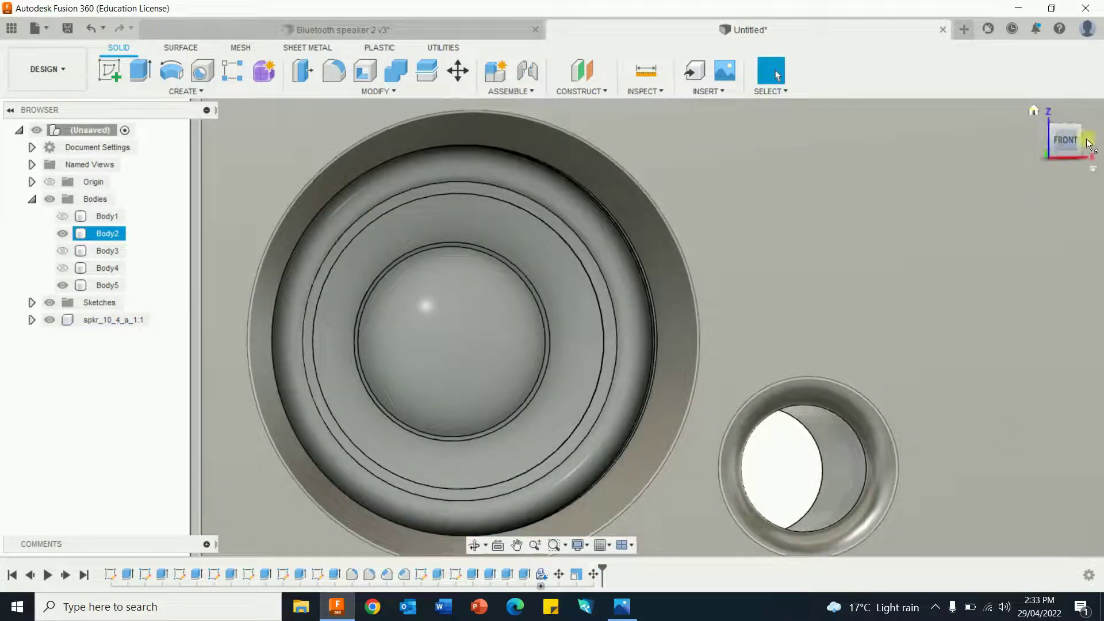
Check the subwoofer's fit from several sides, and hide the control plate Body5 and front panel Body2
{"action": "left_click", "coordinate": [1033, 111]}
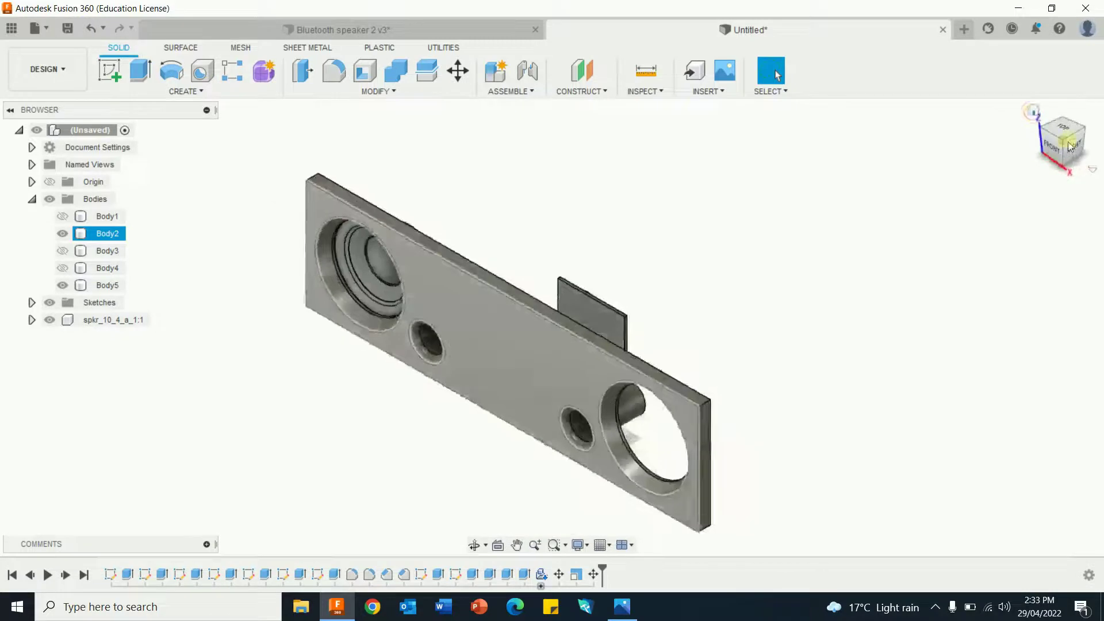
{"action": "left_click", "coordinate": [1071, 150]}
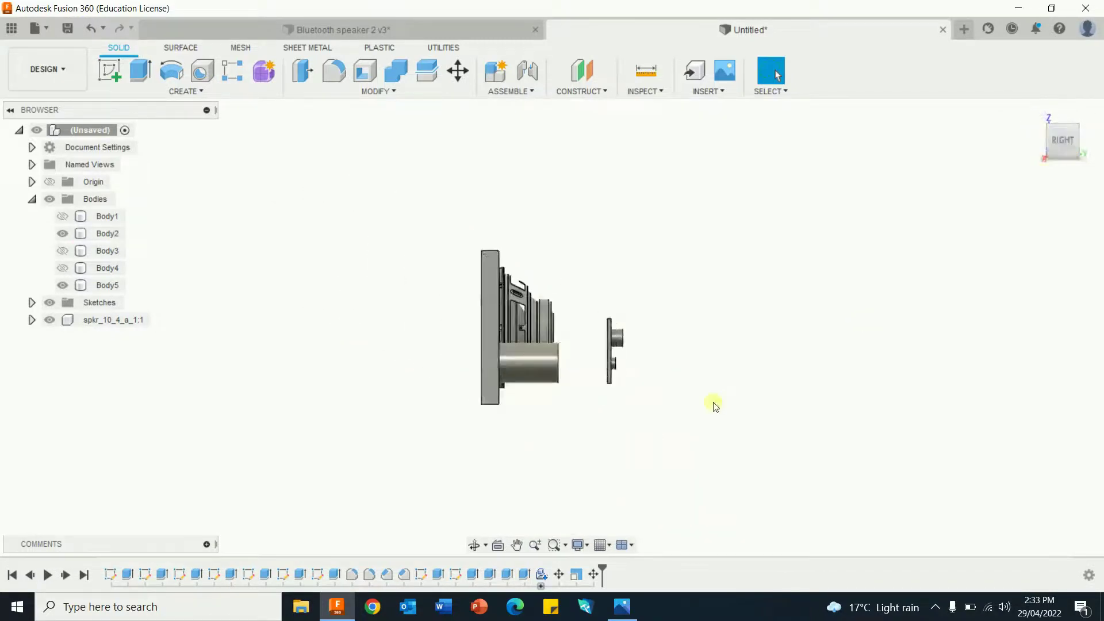
{"action": "middle_click_drag", "start_coordinate": [411, 340], "coordinate": [535, 338], "text": "shift"}
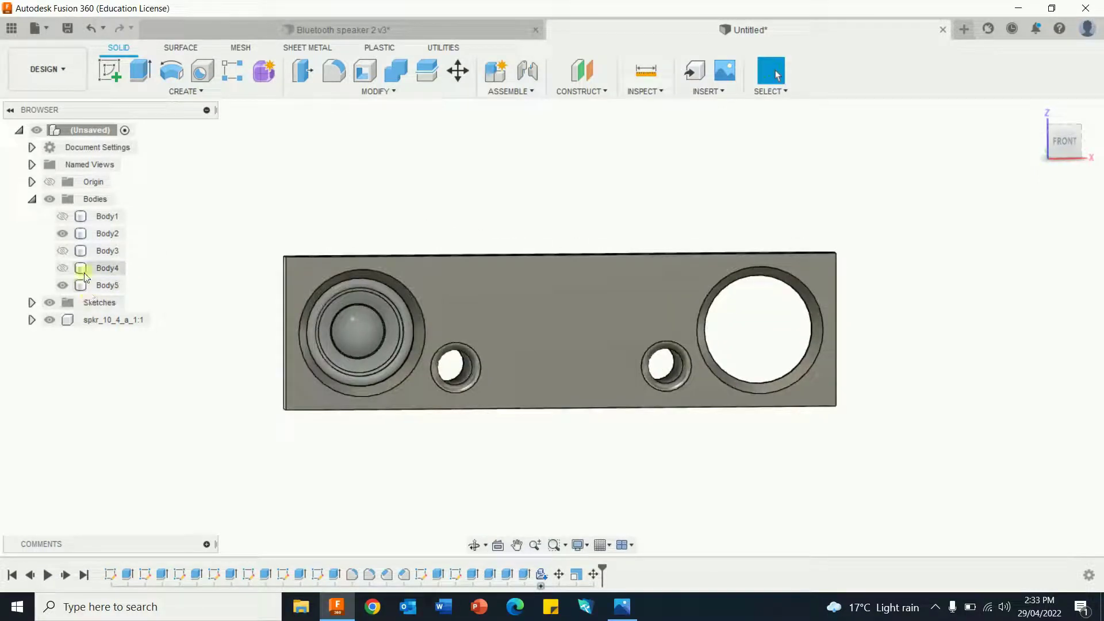
{"action": "left_click", "coordinate": [66, 287]}
{"action": "left_click", "coordinate": [63, 285]}
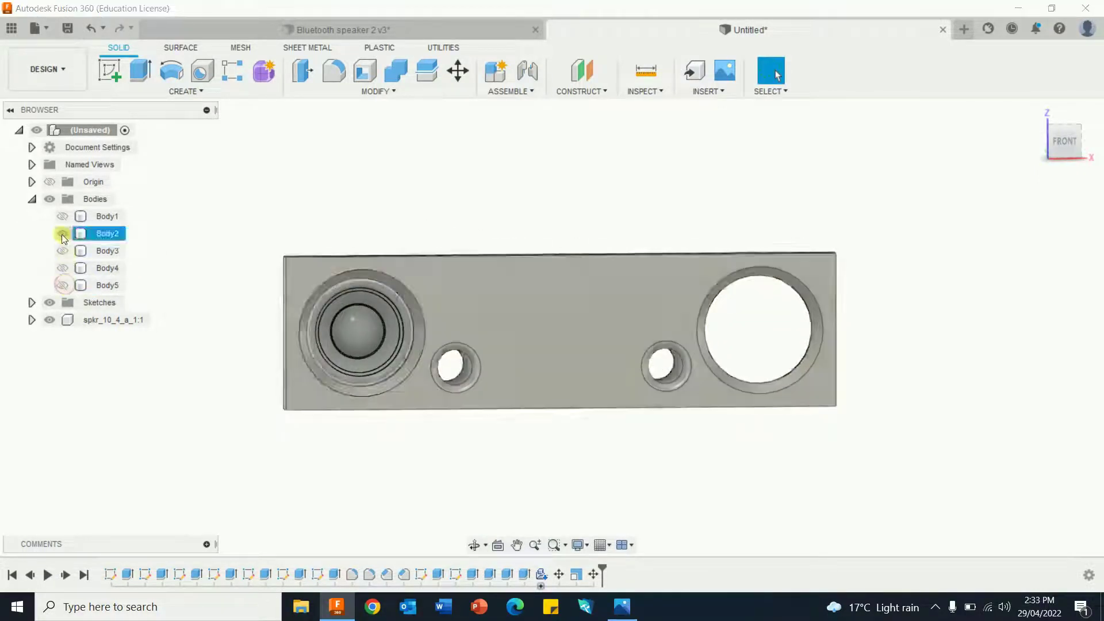
{"action": "left_click", "coordinate": [62, 233]}
{"action": "middle_click_drag", "start_coordinate": [661, 397], "coordinate": [722, 407]}
{"action": "middle_click_drag", "start_coordinate": [810, 397], "coordinate": [753, 445], "text": "shift"}
{"action": "mouse_move", "coordinate": [258, 203]}
{"action": "left_mouse_down"}
{"action": "mouse_move", "coordinate": [387, 423]}
{"action": "mouse_move", "coordinate": [586, 402]}
{"action": "mouse_move", "coordinate": [543, 260]}
{"action": "left_mouse_up"}
{"action": "right_click", "coordinate": [599, 289]}
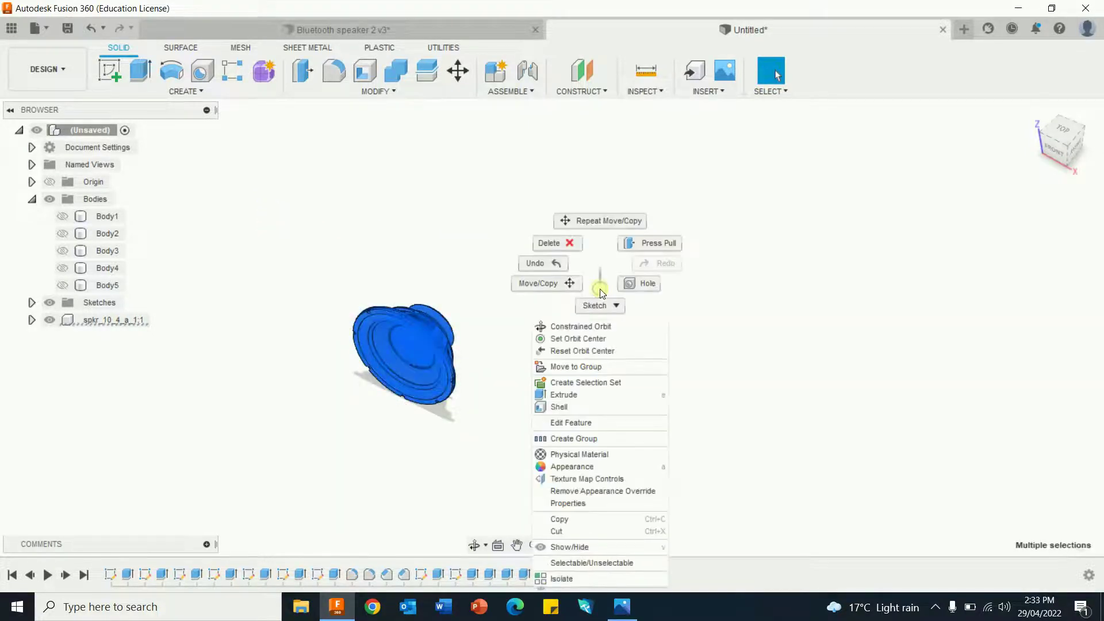
{"action": "left_click", "coordinate": [536, 285]}
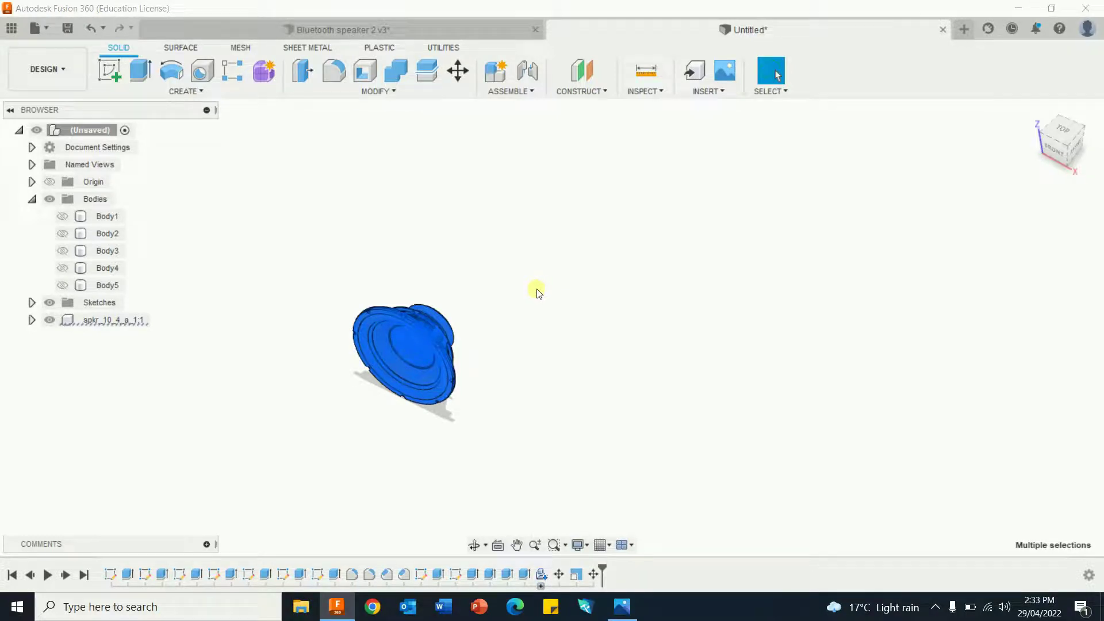
{"action": "middle_click_drag", "start_coordinate": [586, 371], "coordinate": [606, 306], "text": "shift"}
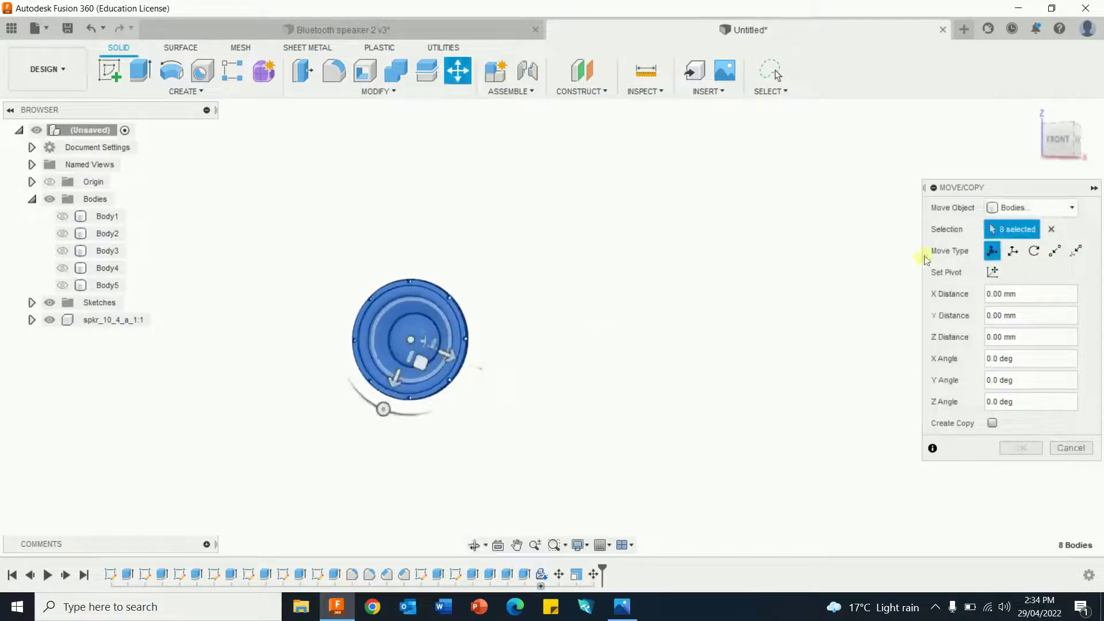
{"action": "left_click", "coordinate": [1055, 142]}
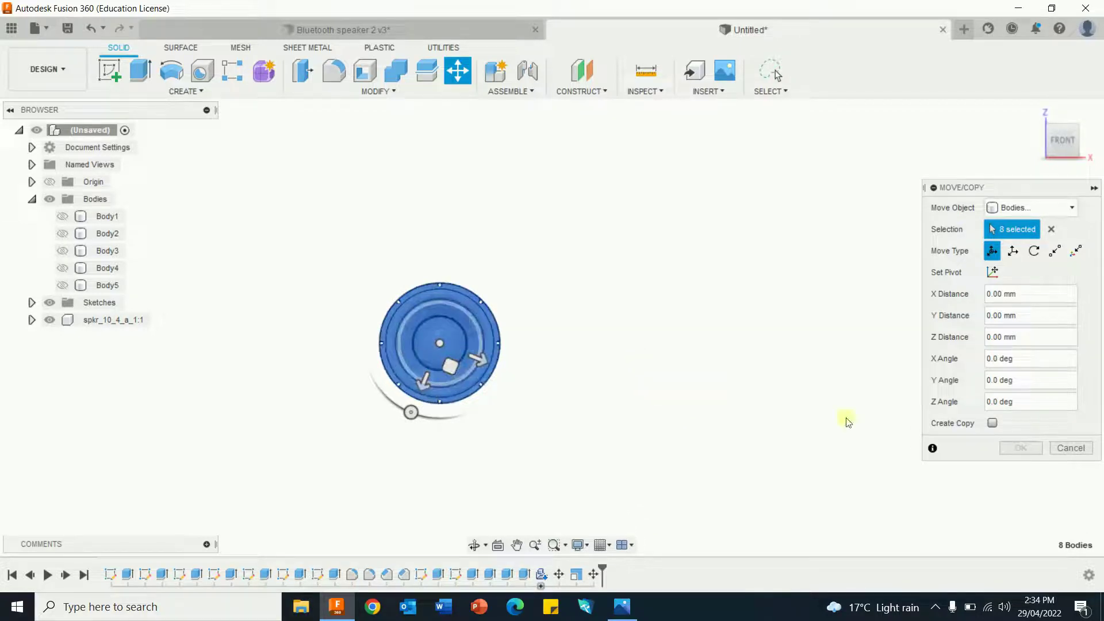
{"action": "left_click", "coordinate": [1071, 448]}
Start Move/Copy on all the subwoofer's bodies in the front view with Create Copy enabled
{"action": "mouse_move", "coordinate": [273, 204]}
{"action": "left_mouse_down"}
{"action": "mouse_move", "coordinate": [355, 402]}
{"action": "mouse_move", "coordinate": [505, 468]}
{"action": "mouse_move", "coordinate": [603, 246]}
{"action": "mouse_move", "coordinate": [557, 220]}
{"action": "left_mouse_up"}
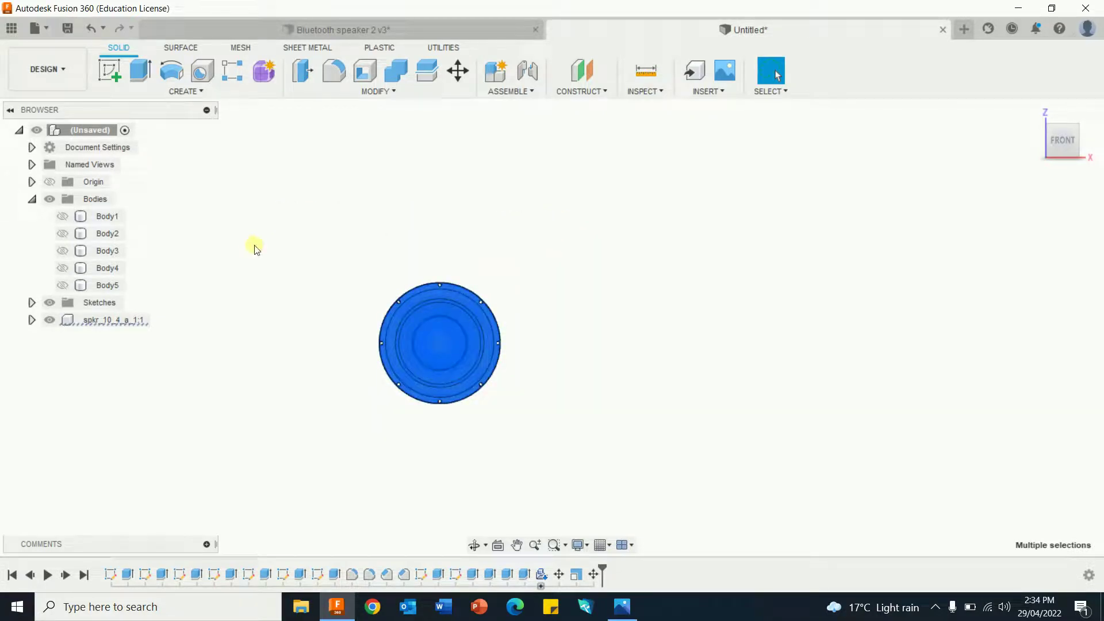
{"action": "right_click", "coordinate": [599, 271]}
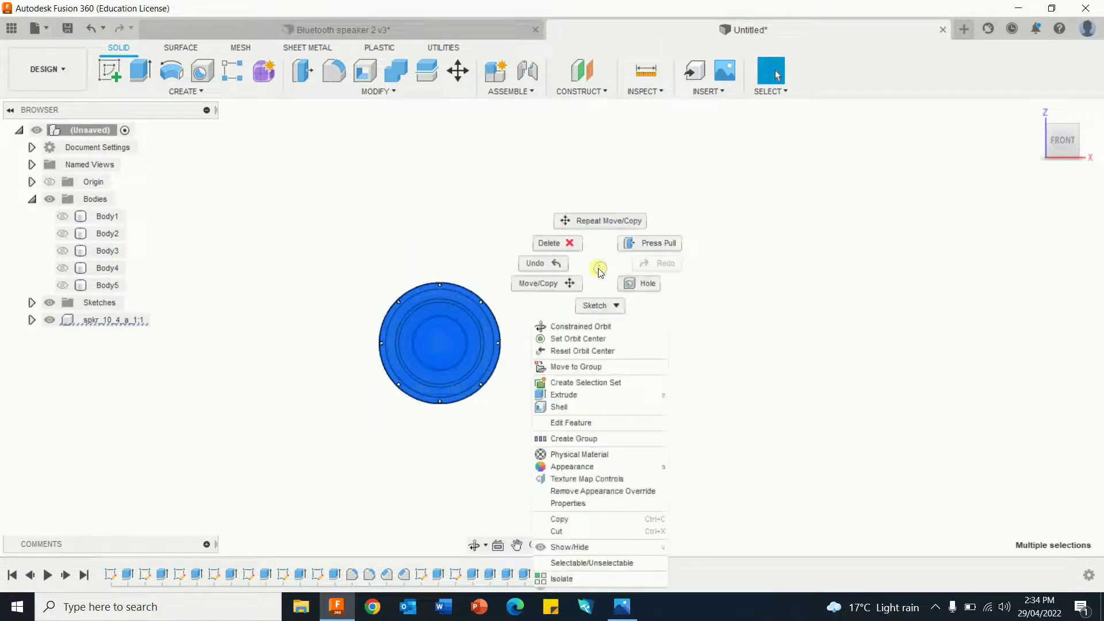
{"action": "left_click", "coordinate": [549, 285]}
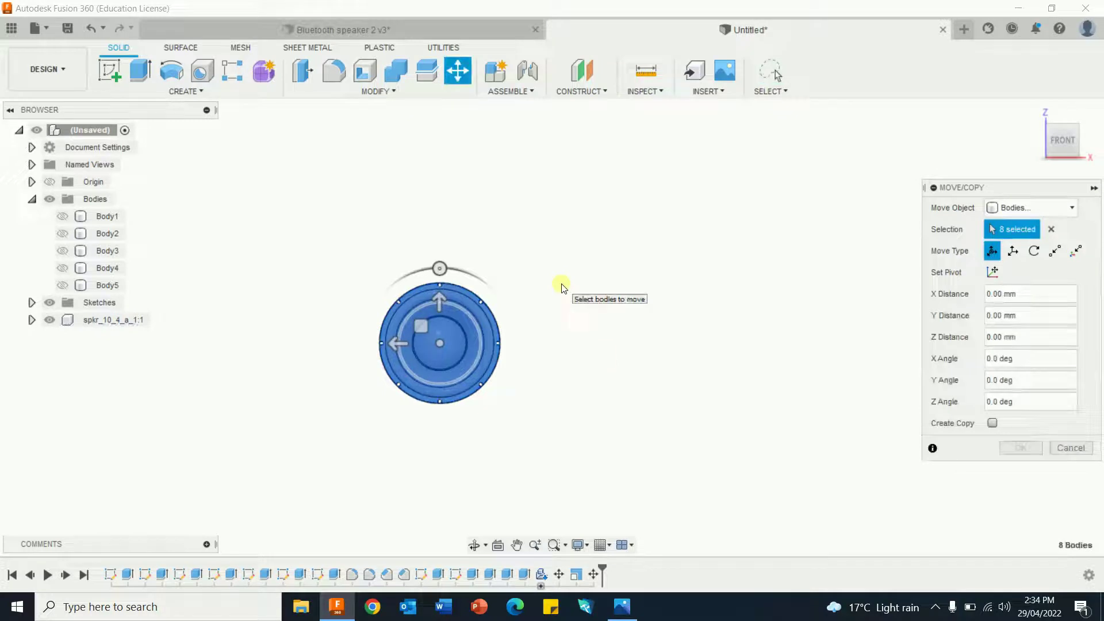
{"action": "middle_click_drag", "start_coordinate": [695, 389], "coordinate": [673, 384], "text": "shift"}
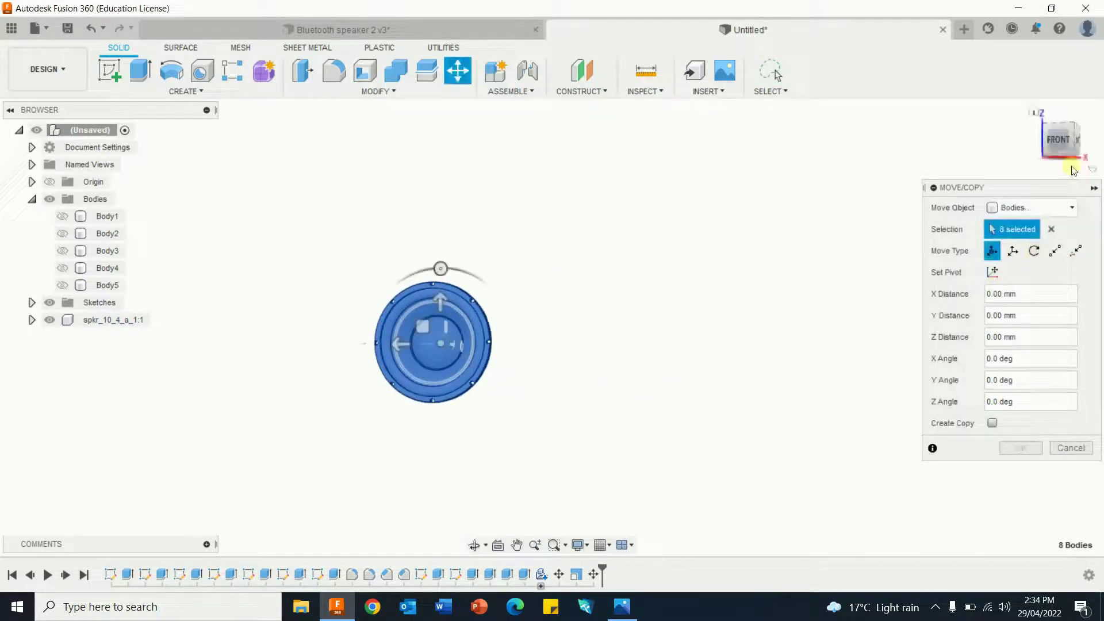
{"action": "left_click", "coordinate": [1056, 138]}
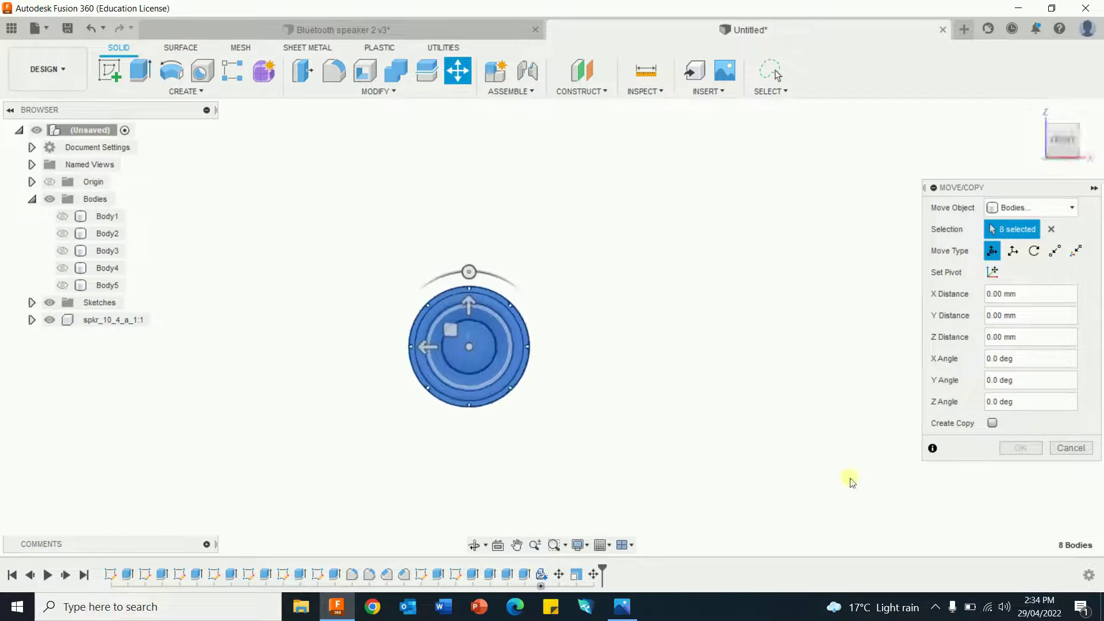
{"action": "left_click", "coordinate": [993, 423]}
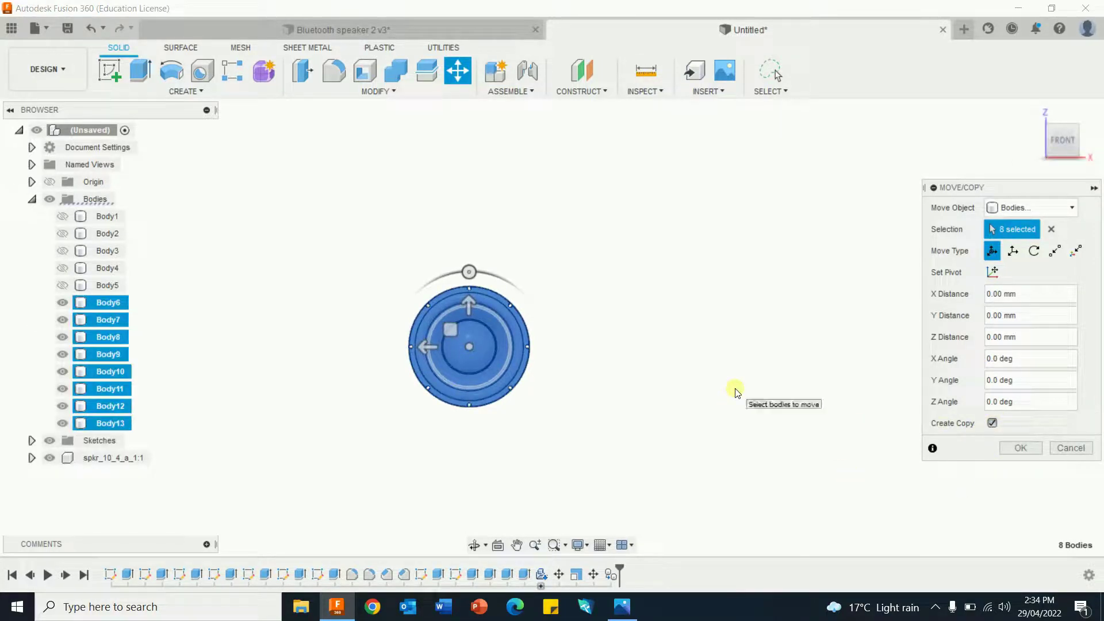
Show front panel Body2 and place the subwoofer copy in the opposite opening at about -339.5 mm X distance
{"action": "left_click", "coordinate": [63, 251]}
{"action": "left_click", "coordinate": [64, 248]}
{"action": "left_click", "coordinate": [65, 233]}
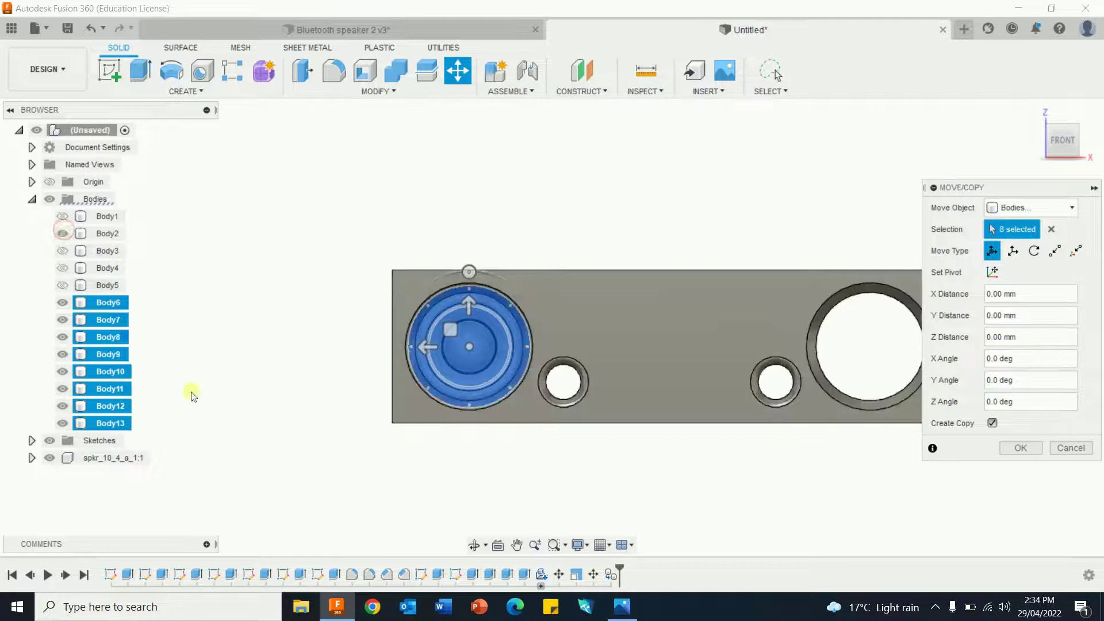
{"action": "left_click_drag", "start_coordinate": [432, 348], "coordinate": [837, 347]}
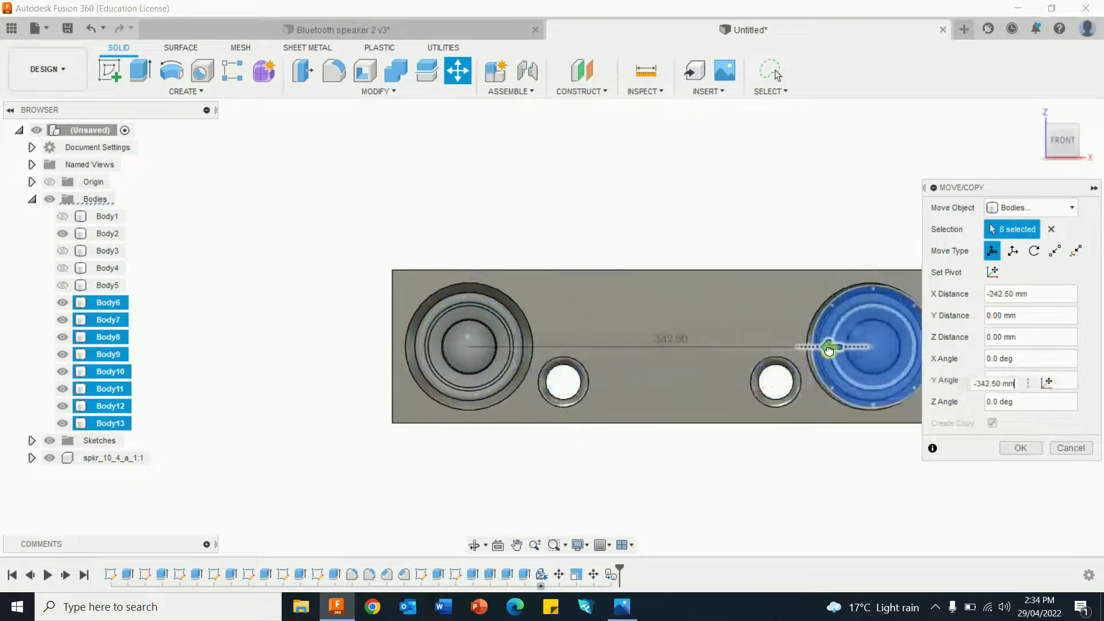
{"action": "middle_click_drag", "start_coordinate": [737, 326], "coordinate": [440, 337]}
{"action": "scroll", "coordinate": [583, 427], "scroll_direction": "up", "scroll_amount": 5}
{"action": "scroll", "coordinate": [583, 427], "scroll_direction": "up", "scroll_amount": 3}
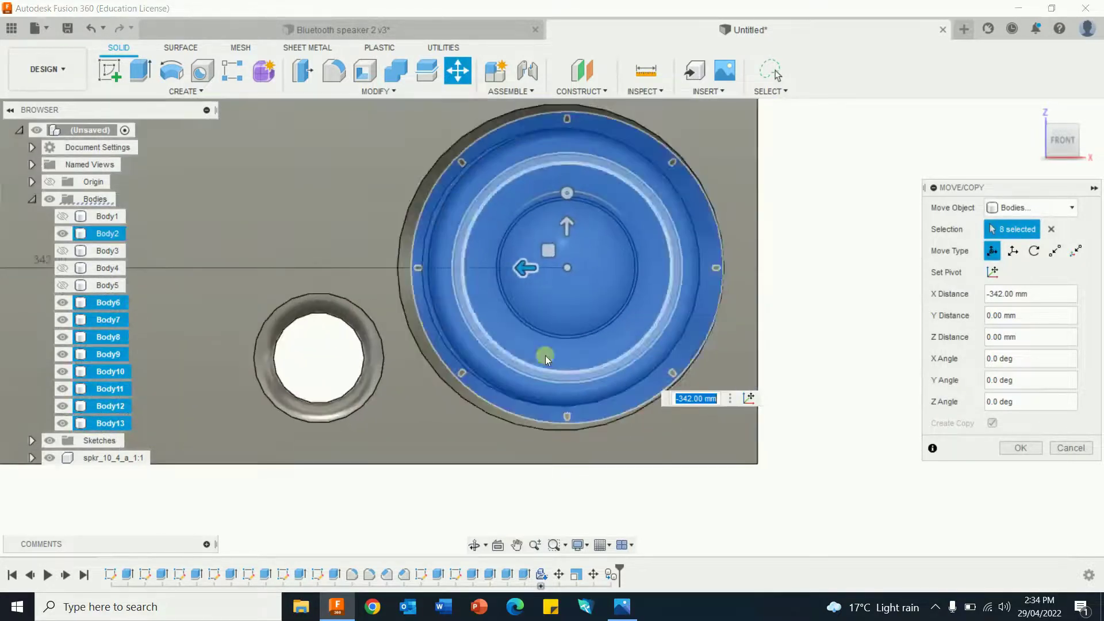
{"action": "left_click_drag", "start_coordinate": [516, 270], "coordinate": [512, 270]}
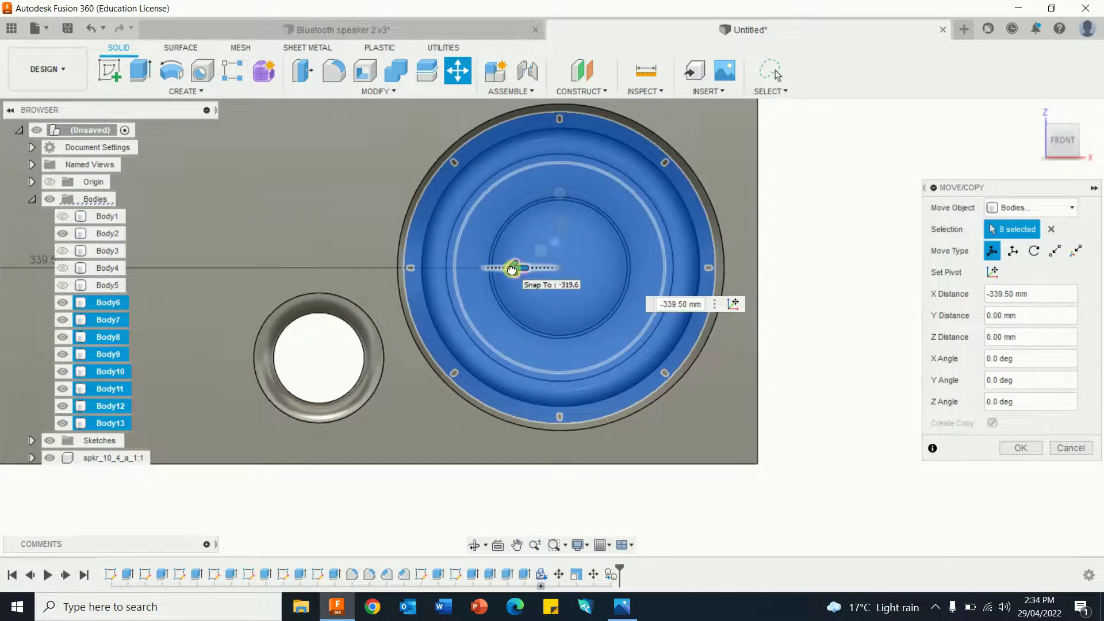
{"action": "left_click", "coordinate": [1021, 448]}
Show Body1, Body3, Body4 and Body5 again to complete the enclosure, and return to the home view
{"action": "scroll", "coordinate": [924, 410], "scroll_direction": "up", "scroll_amount": 4}
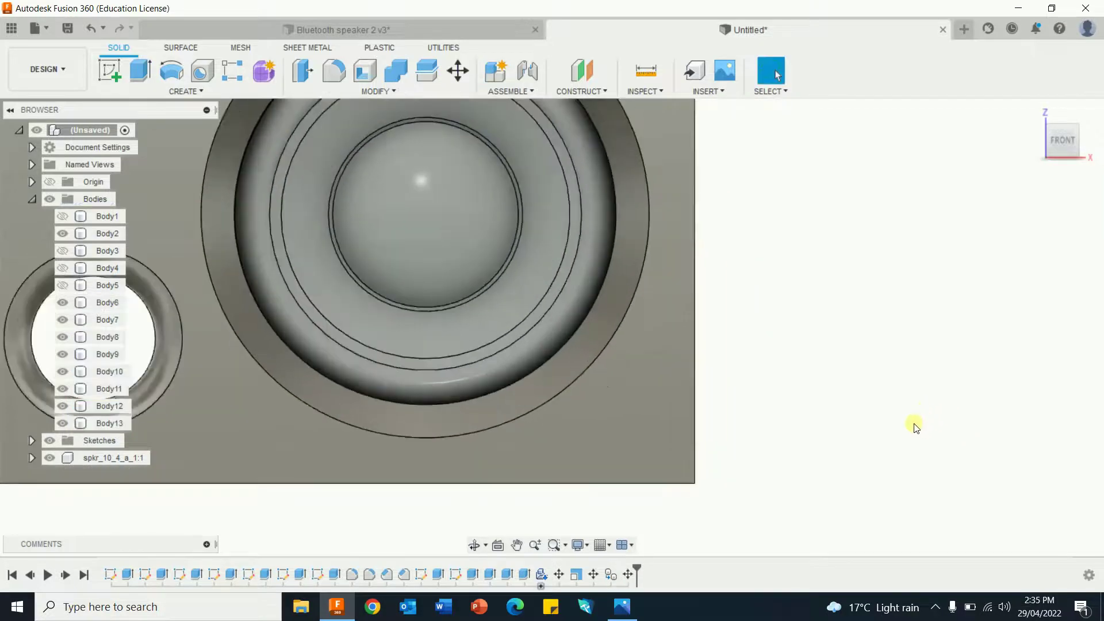
{"action": "scroll", "coordinate": [916, 427], "scroll_direction": "down", "scroll_amount": 5}
{"action": "mouse_move", "coordinate": [1003, 420]}
{"action": "middle_mouse_down", "text": "shift"}
{"action": "mouse_move", "coordinate": [874, 441]}
{"action": "mouse_move", "coordinate": [811, 426]}
{"action": "mouse_move", "coordinate": [985, 432]}
{"action": "middle_mouse_up", "text": "shift"}
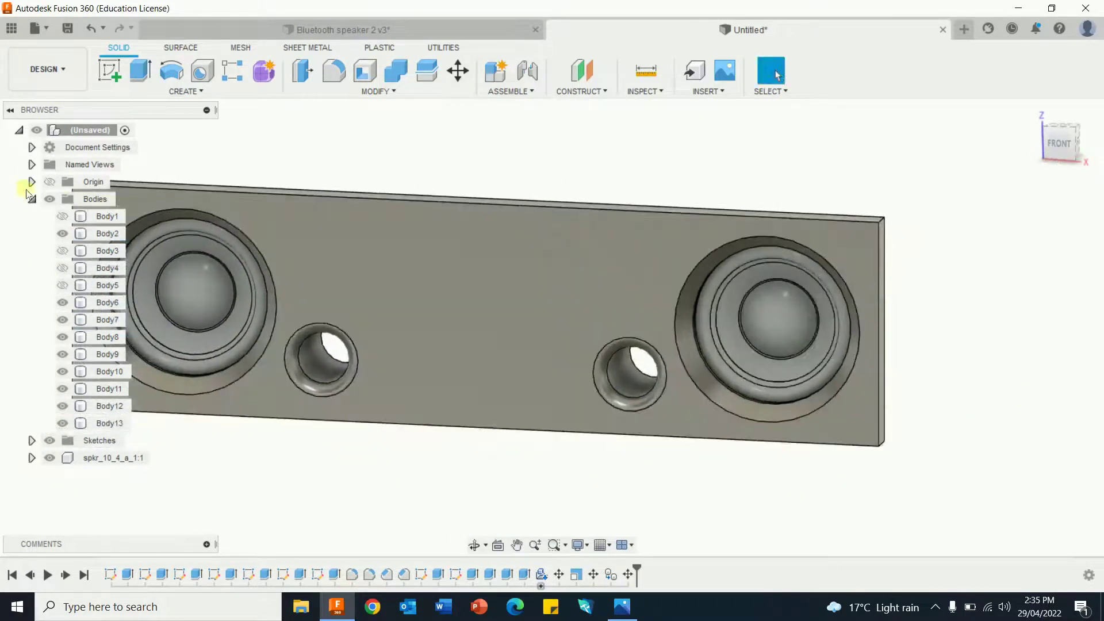
{"action": "left_click", "coordinate": [62, 286]}
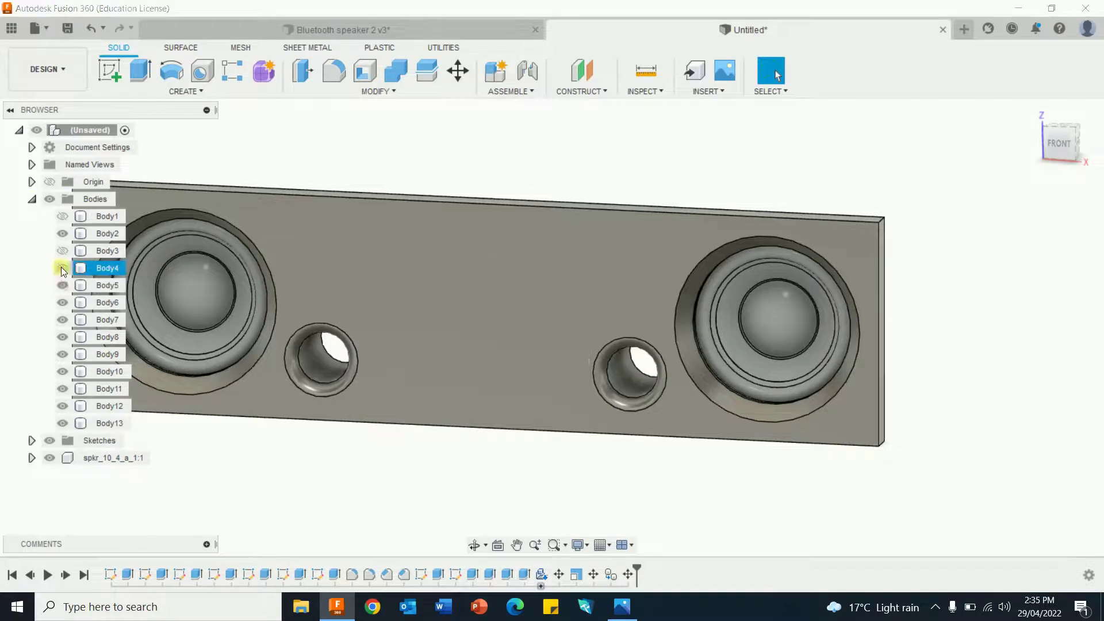
{"action": "left_click", "coordinate": [62, 268]}
{"action": "left_click", "coordinate": [62, 251]}
{"action": "left_click", "coordinate": [63, 233]}
{"action": "left_click", "coordinate": [62, 216]}
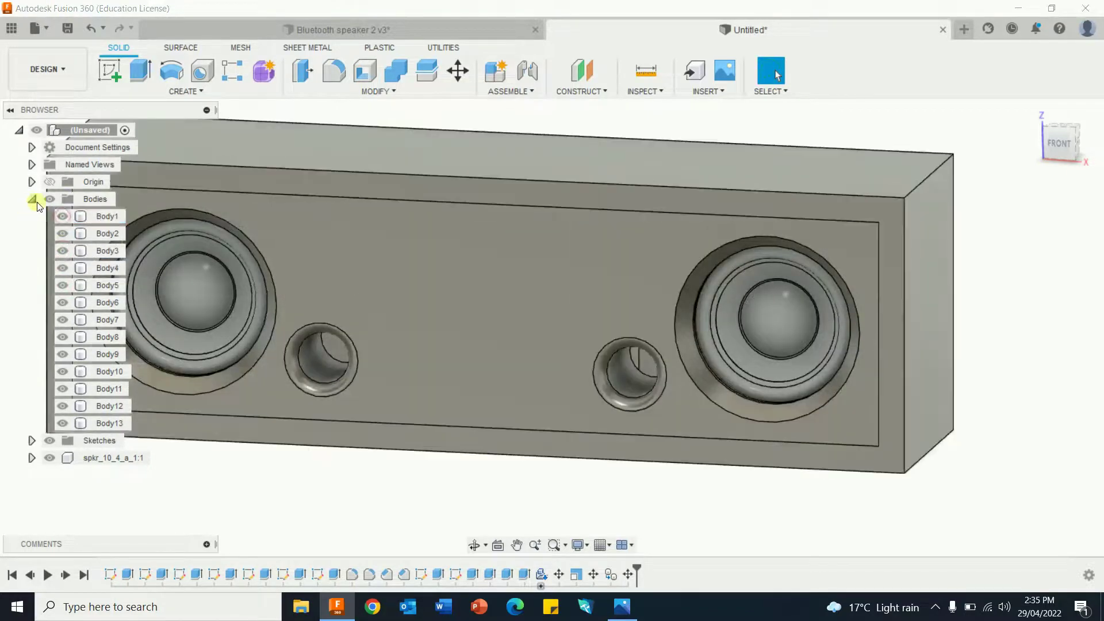
{"action": "left_click", "coordinate": [32, 201]}
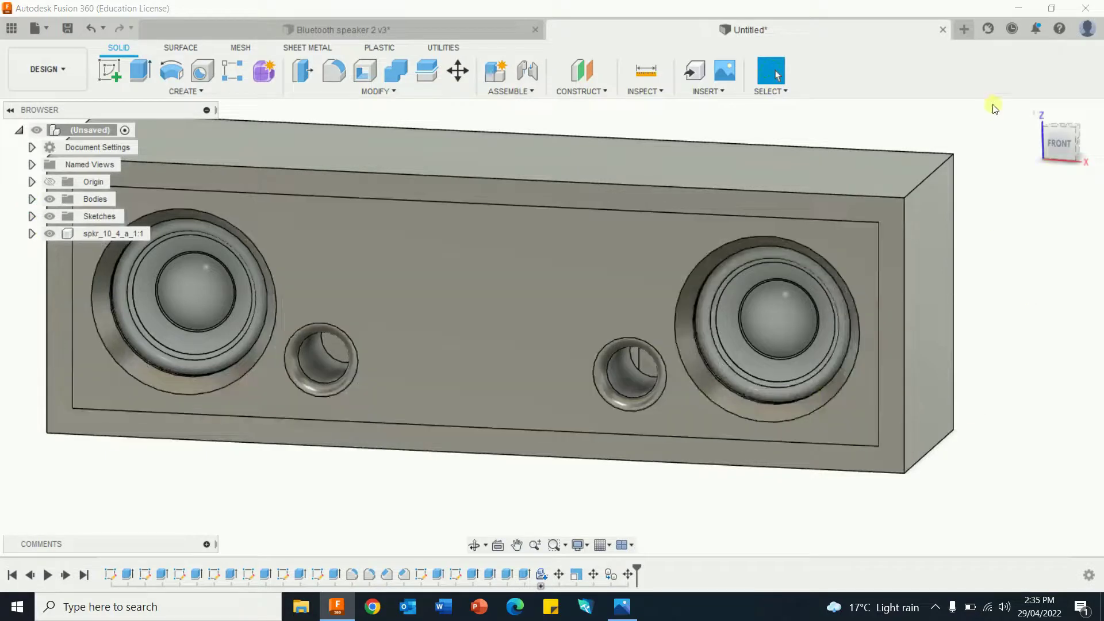
{"action": "left_click", "coordinate": [1031, 113]}
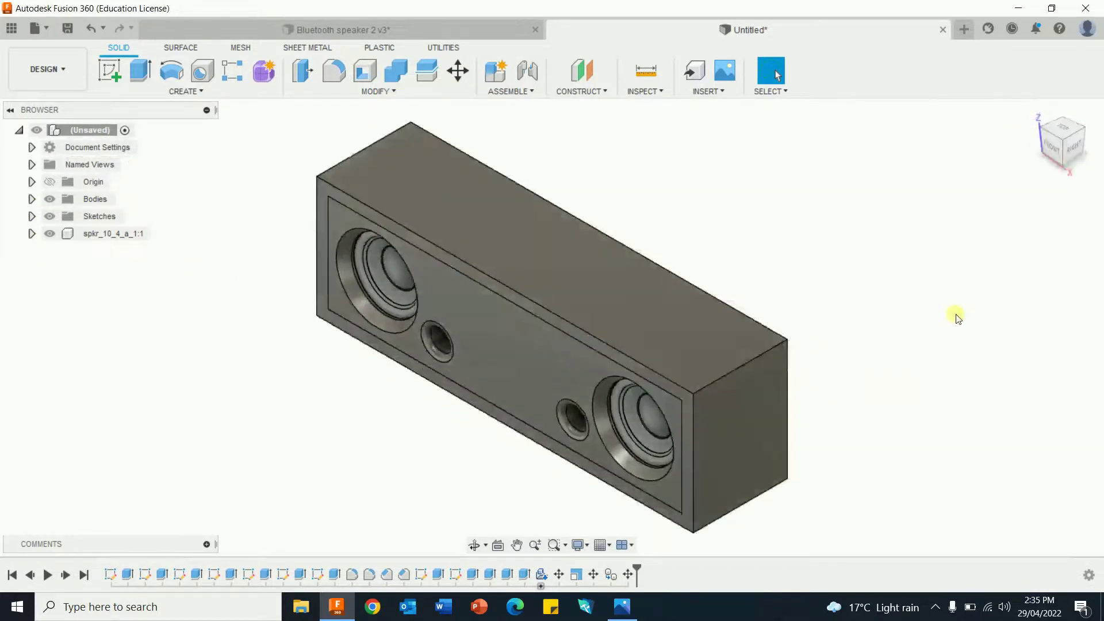
Temporarily hide enclosure shell Body1 to inspect the internal parts, and show it again
{"action": "middle_click_drag", "start_coordinate": [954, 315], "coordinate": [987, 282], "text": "shift"}
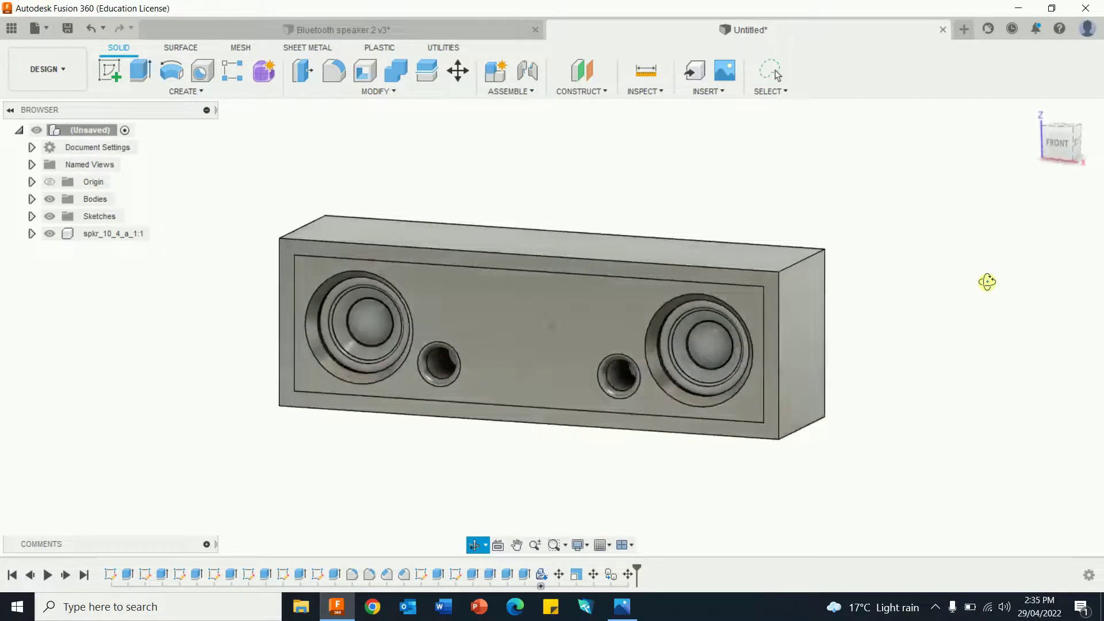
{"action": "mouse_move", "coordinate": [850, 419]}
{"action": "middle_mouse_down"}
{"action": "mouse_move", "coordinate": [795, 425]}
{"action": "mouse_move", "coordinate": [853, 413]}
{"action": "mouse_move", "coordinate": [841, 420]}
{"action": "middle_mouse_up"}
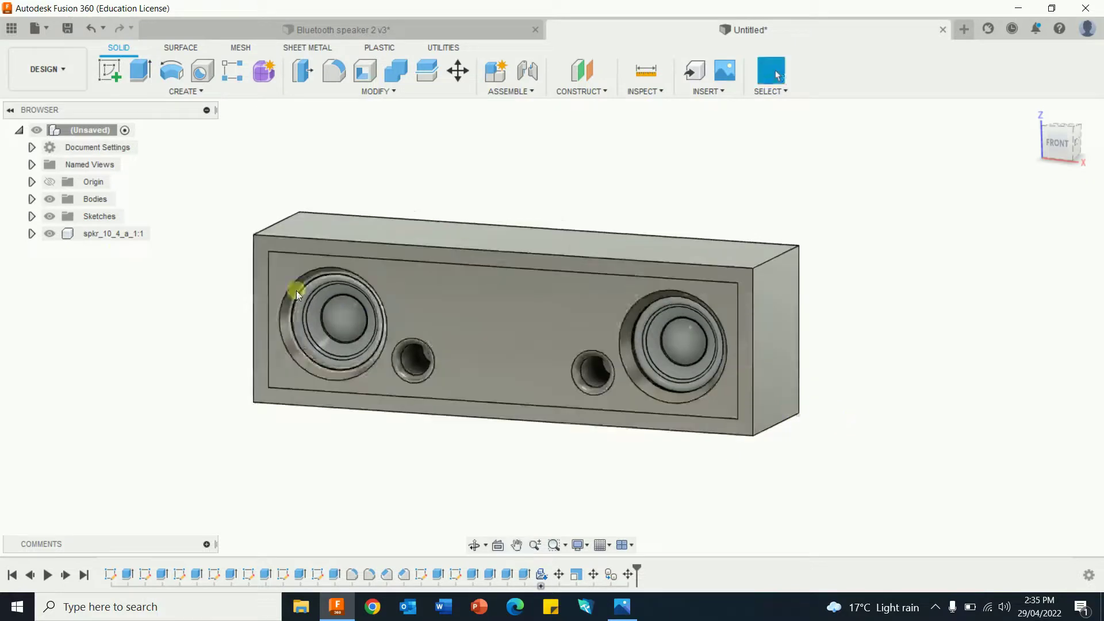
{"action": "left_click", "coordinate": [31, 199]}
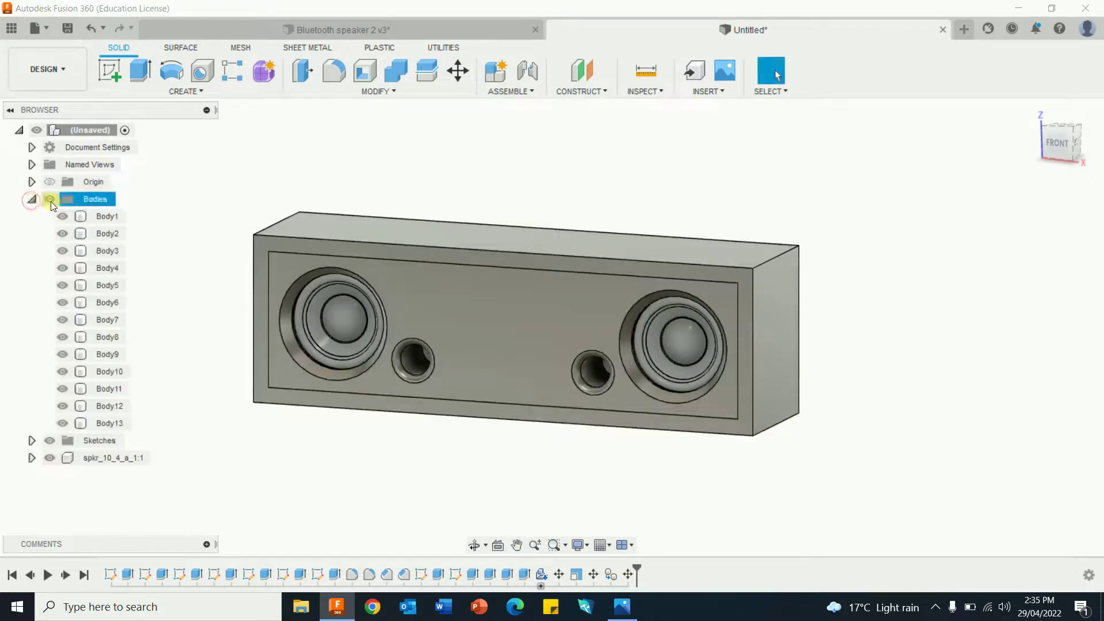
{"action": "left_click", "coordinate": [63, 217]}
{"action": "middle_click_drag", "start_coordinate": [937, 386], "coordinate": [914, 396], "text": "shift"}
{"action": "left_click", "coordinate": [61, 216]}
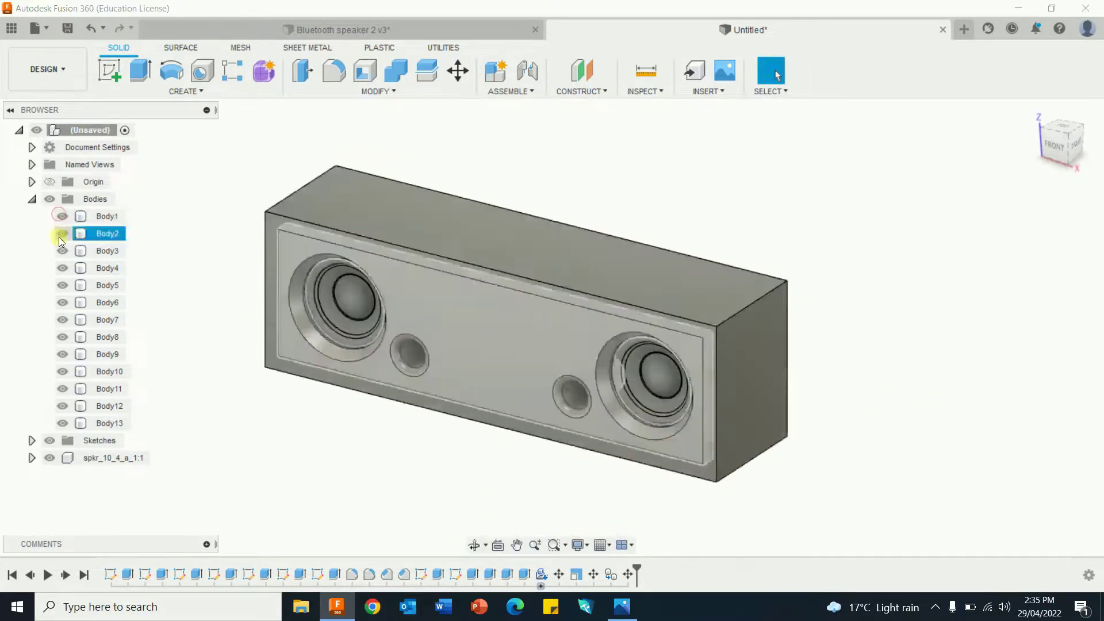
Hide front panel Body2, inner bodies Body3 and Body4, and control plate Body5 to look inside the enclosure
{"action": "left_click", "coordinate": [64, 233]}
{"action": "left_click", "coordinate": [62, 250]}
{"action": "left_click", "coordinate": [63, 268]}
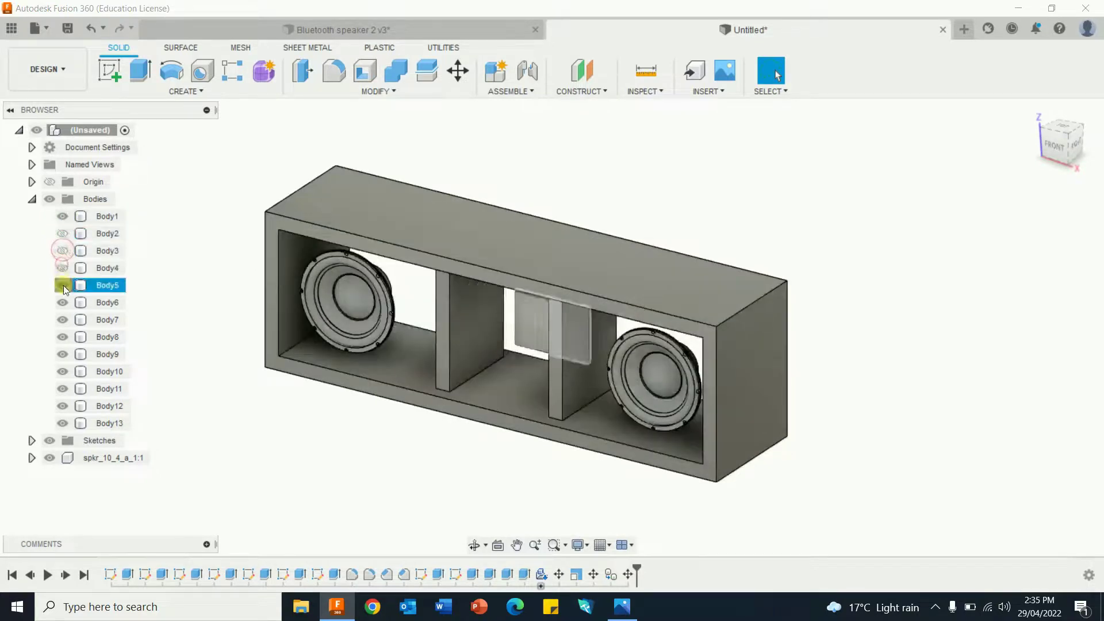
{"action": "left_click", "coordinate": [63, 285]}
Hide copied subwoofer bodies Body6 to Body13 and the spkr_10_4_a_1:1 component to inspect the bare enclosure shell
{"action": "left_click", "coordinate": [63, 302]}
{"action": "left_click", "coordinate": [63, 320]}
{"action": "left_click", "coordinate": [62, 337]}
{"action": "left_click", "coordinate": [62, 354]}
{"action": "left_click", "coordinate": [61, 372]}
{"action": "left_click", "coordinate": [61, 389]}
{"action": "left_click", "coordinate": [61, 406]}
{"action": "left_click", "coordinate": [61, 423]}
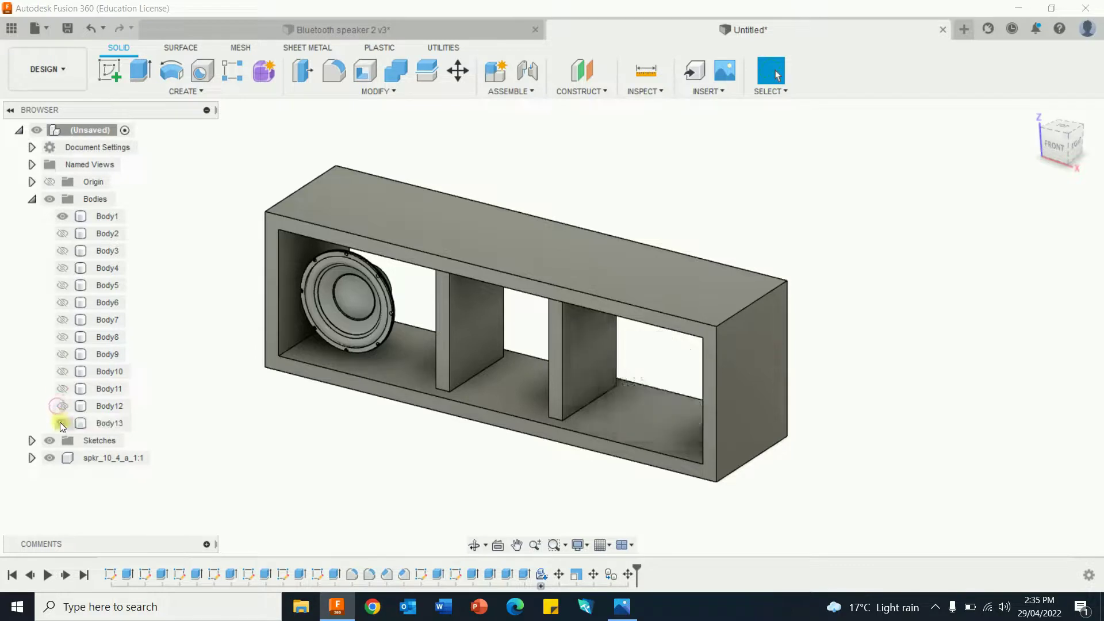
{"action": "left_click", "coordinate": [47, 459]}
{"action": "middle_click_drag", "start_coordinate": [1035, 403], "coordinate": [1023, 382], "text": "shift"}
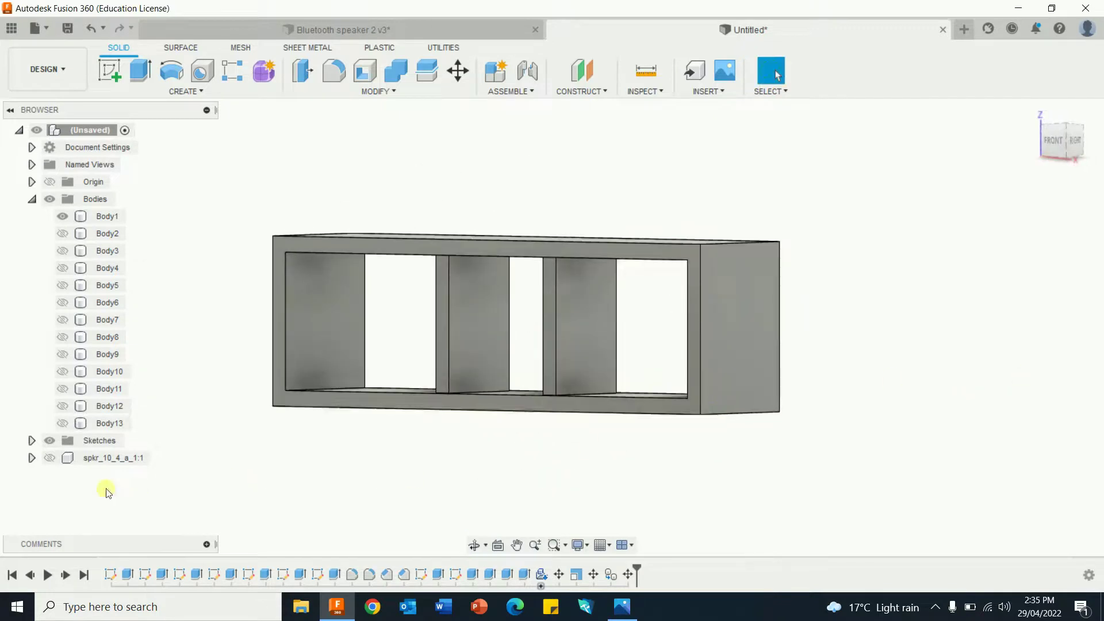
Show the spkr_10_4_a_1:1 component and copied subwoofer bodies Body13 through Body6 inside the enclosure
{"action": "left_click", "coordinate": [50, 458]}
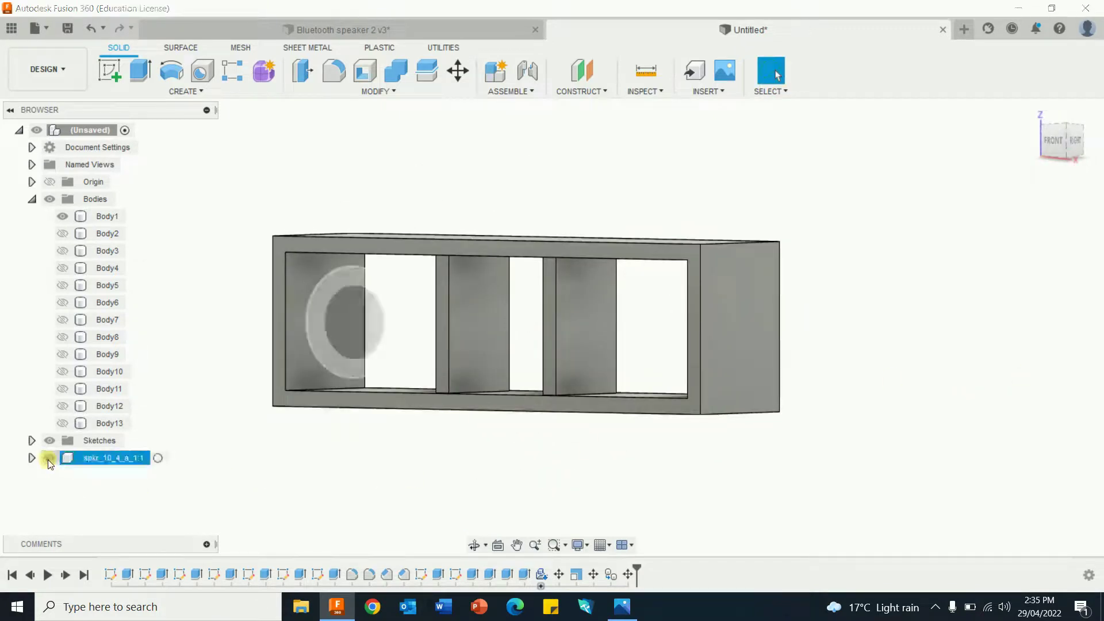
{"action": "left_click", "coordinate": [62, 424]}
{"action": "left_click", "coordinate": [62, 406]}
{"action": "left_click", "coordinate": [63, 389]}
{"action": "left_click", "coordinate": [62, 354]}
{"action": "left_click", "coordinate": [61, 371]}
{"action": "left_click", "coordinate": [62, 337]}
{"action": "left_click", "coordinate": [61, 318]}
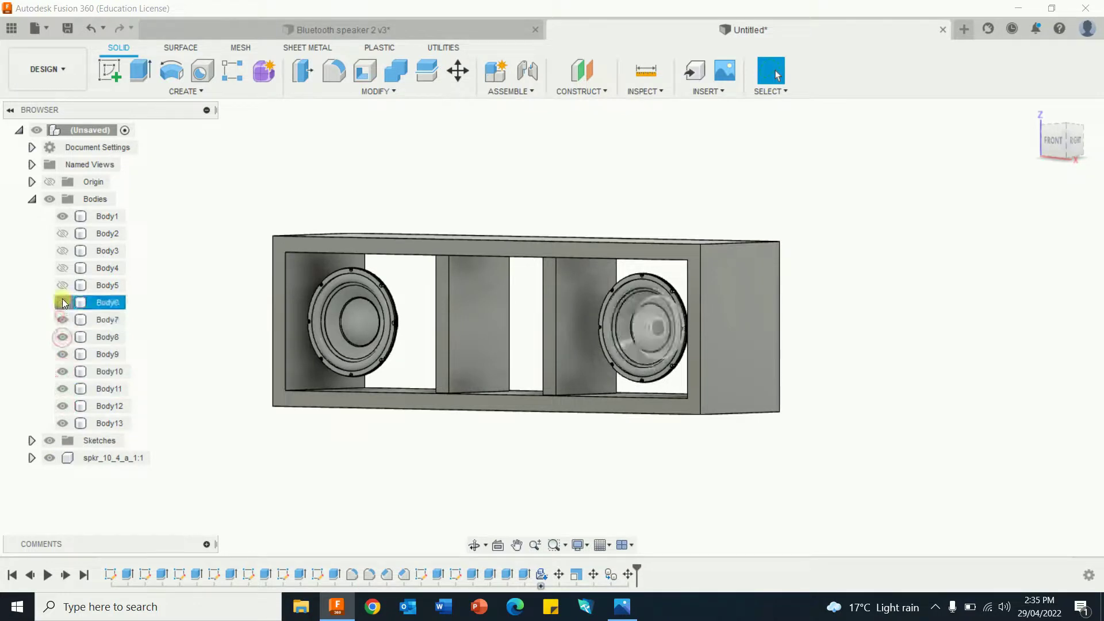
{"action": "left_click", "coordinate": [62, 302]}
Show Body5, Body4, Body3 and front panel Body2 again, and return to the home view
{"action": "left_click", "coordinate": [62, 285]}
{"action": "left_click", "coordinate": [62, 268]}
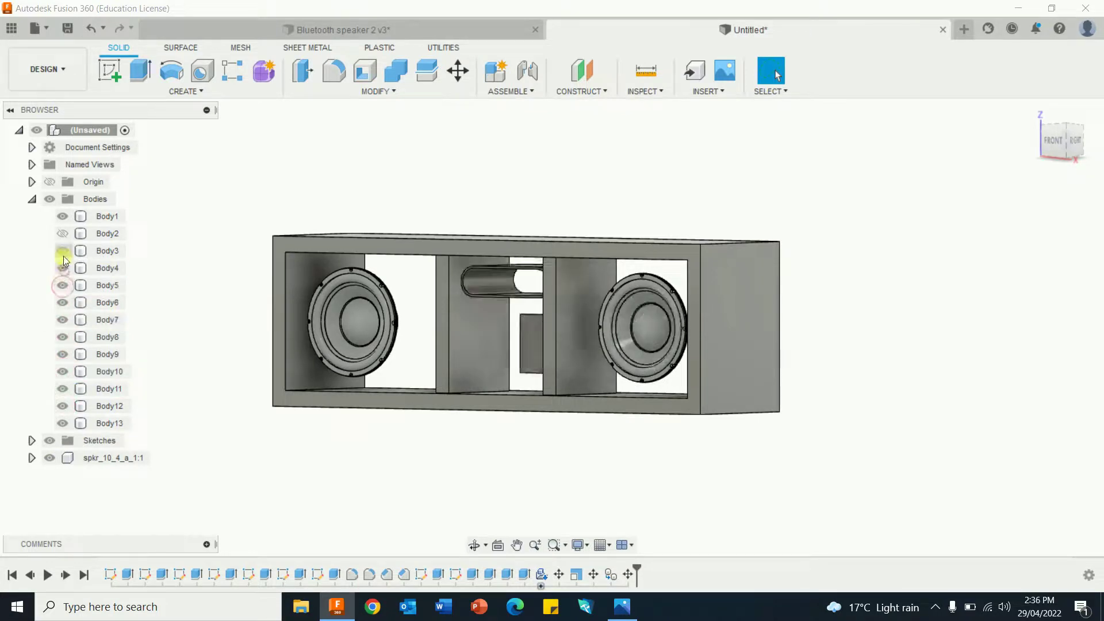
{"action": "left_click", "coordinate": [62, 234]}
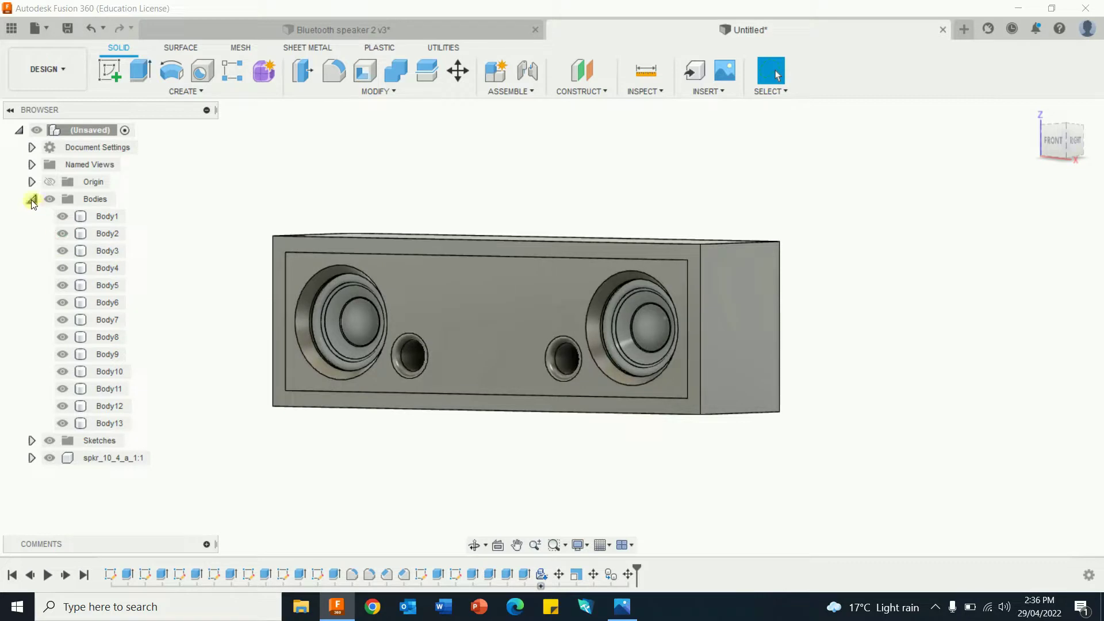
{"action": "left_click", "coordinate": [31, 199]}
{"action": "left_click_drag", "start_coordinate": [1031, 109], "coordinate": [1033, 114]}
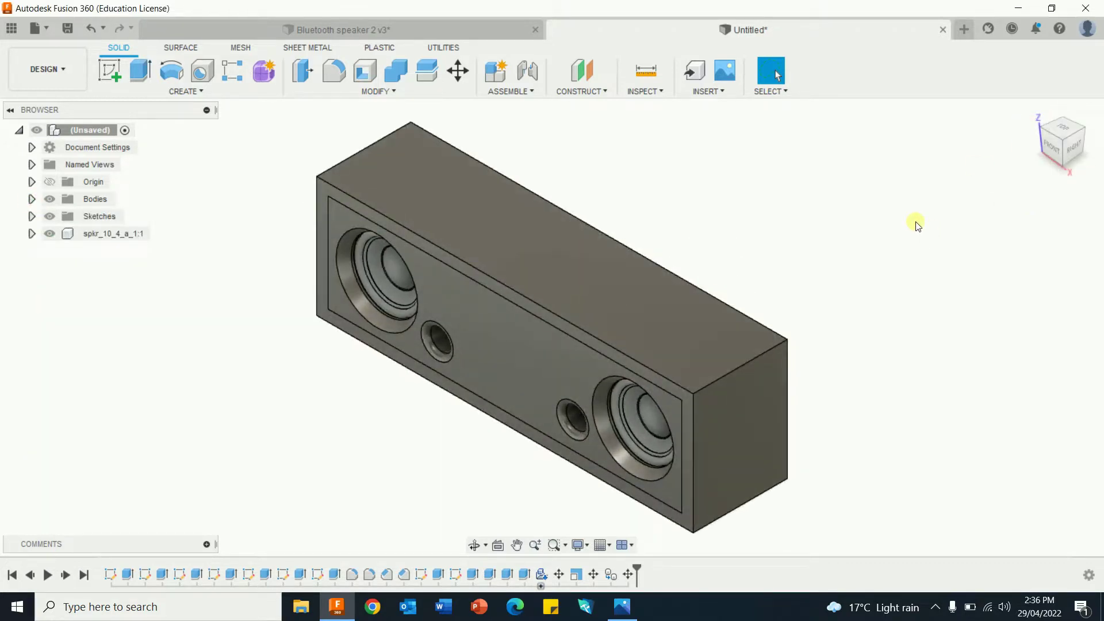